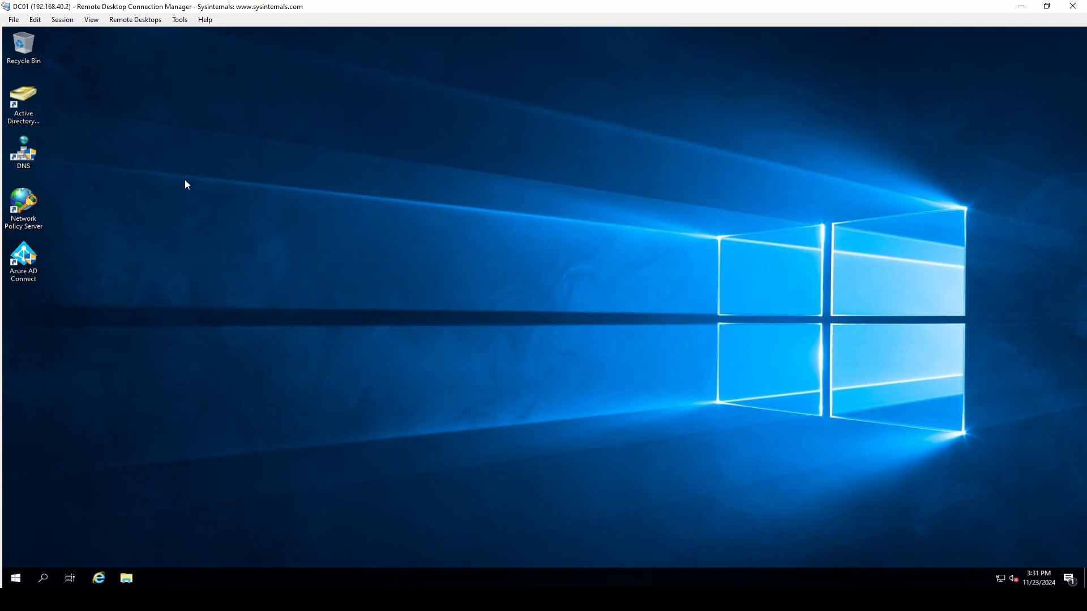
Open Active Directory Users and Computers and view the Lab4Fun.org Users container.
double_click(31, 97)
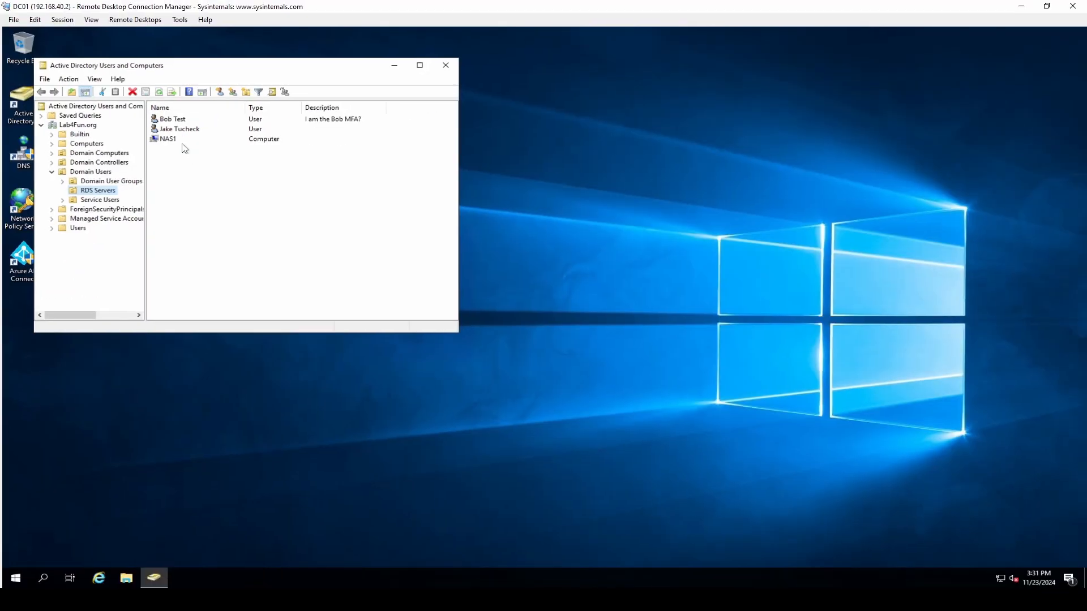
left_click(78, 228)
scroll(209, 212, "down", 3)
scroll(209, 213, "up", 4)
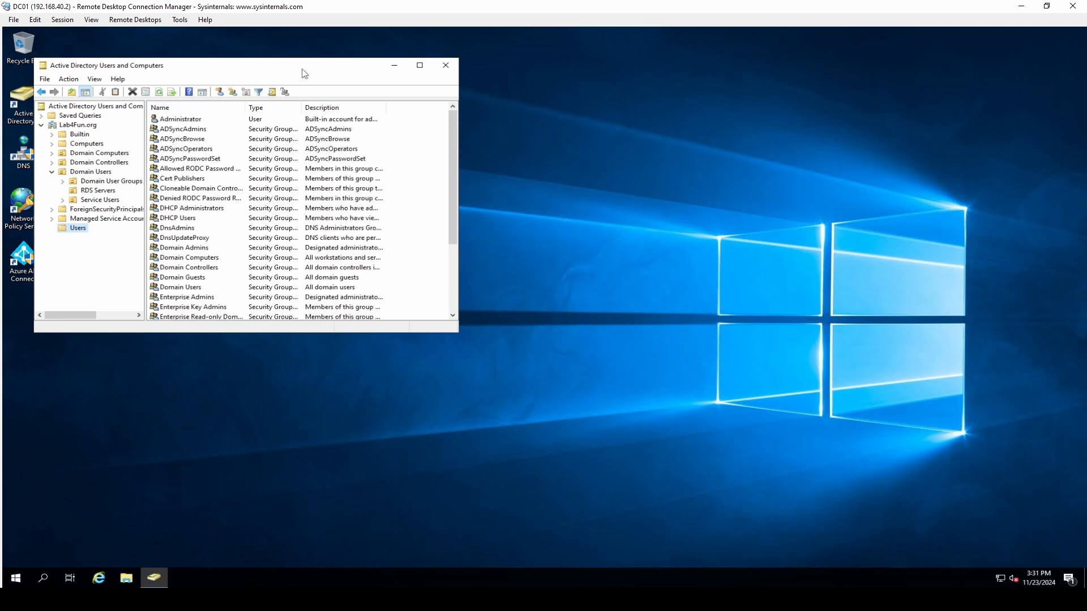
left_click_drag(303, 74, 445, 88)
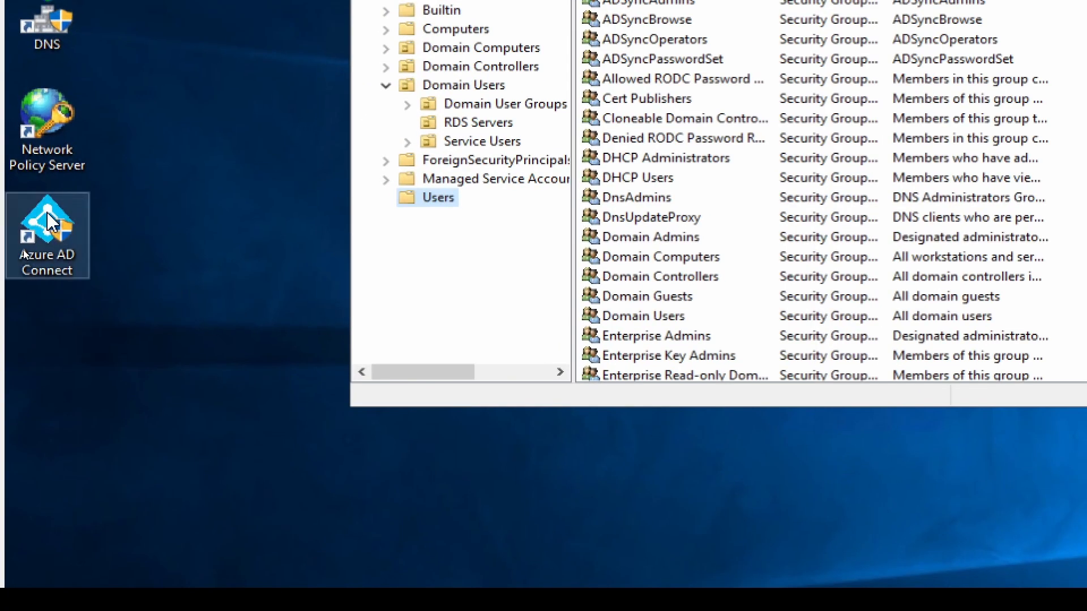
Collapse the Domain Users folder, check Computers, and go back to the Users container.
left_click(51, 222)
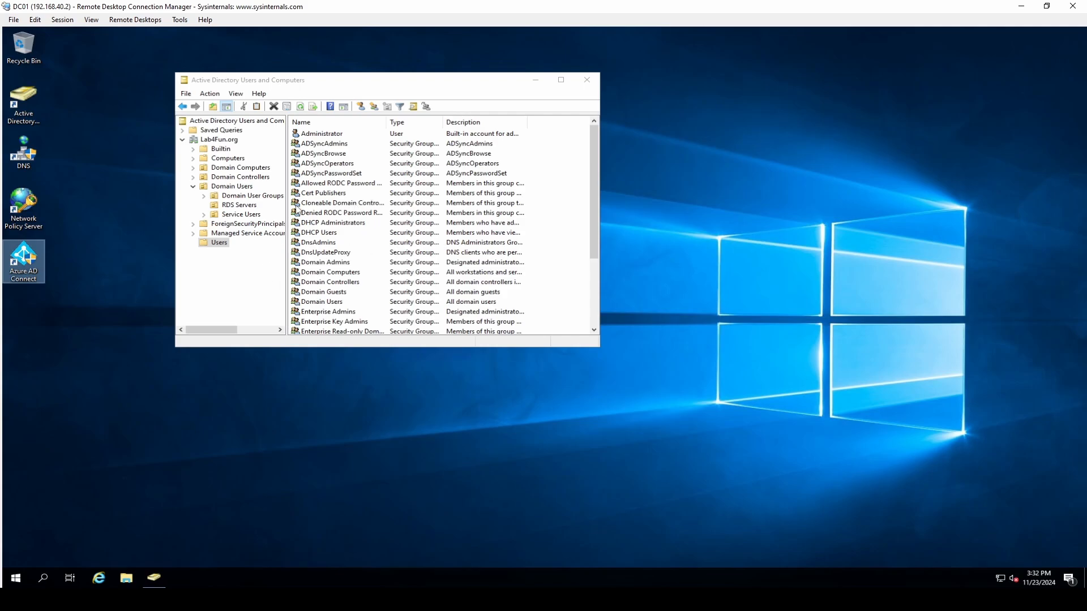
left_click(191, 188)
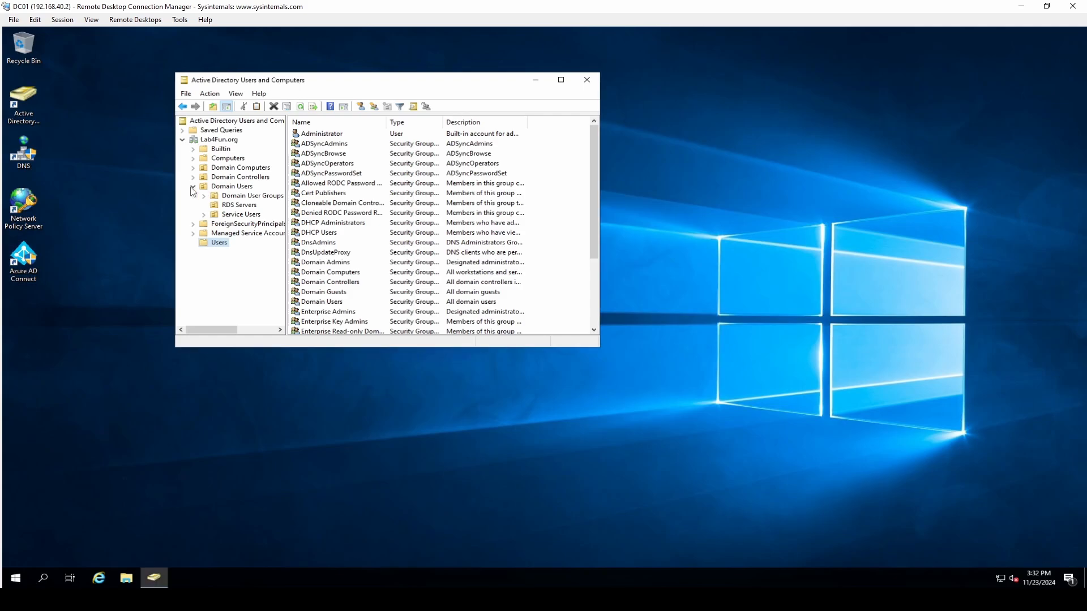
left_click(193, 188)
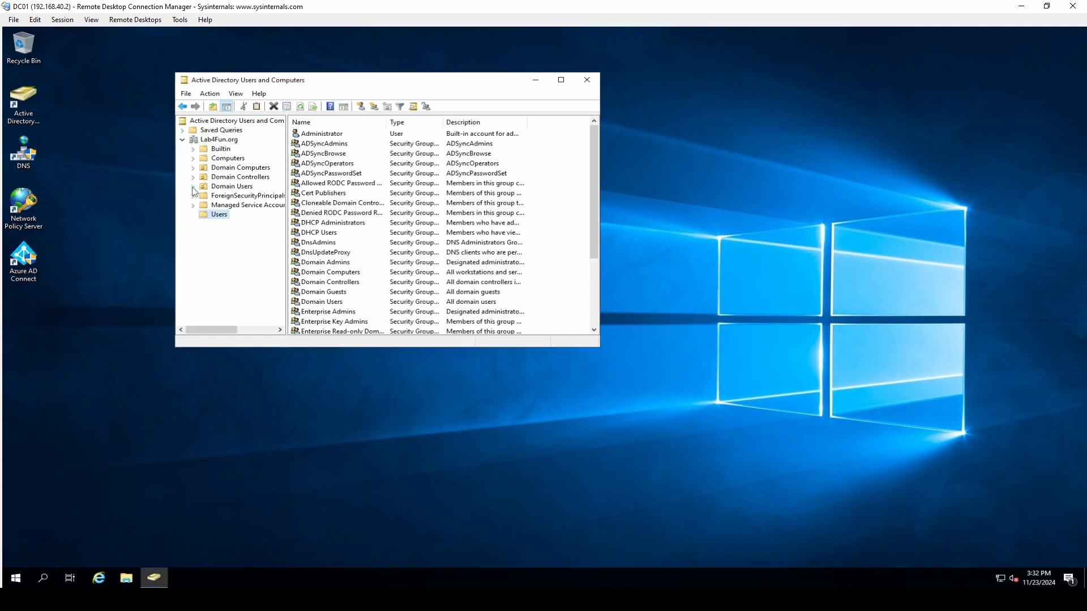
left_click(238, 158)
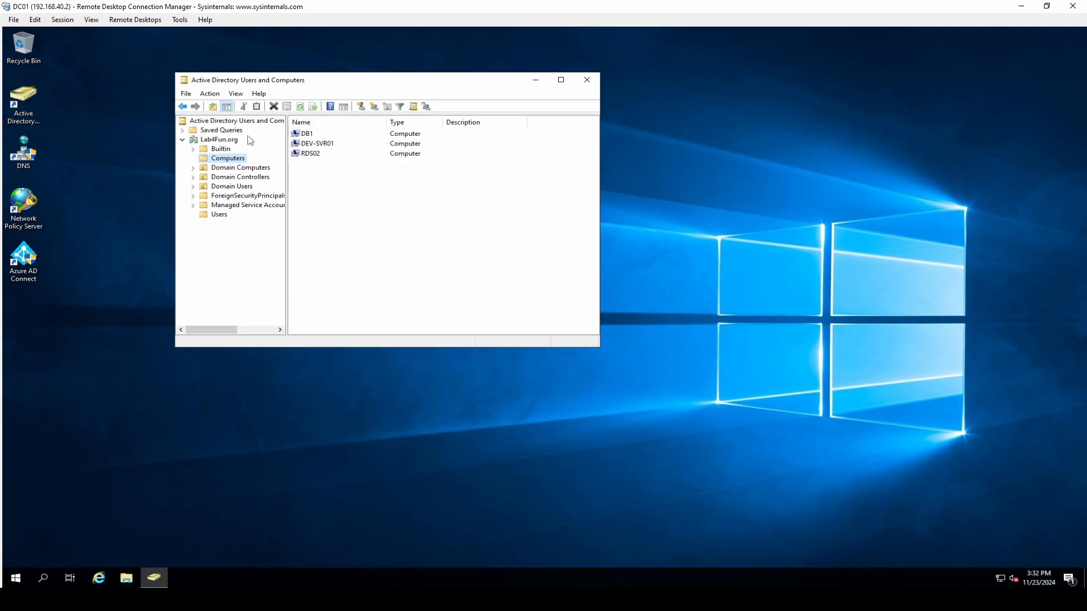
left_click(219, 215)
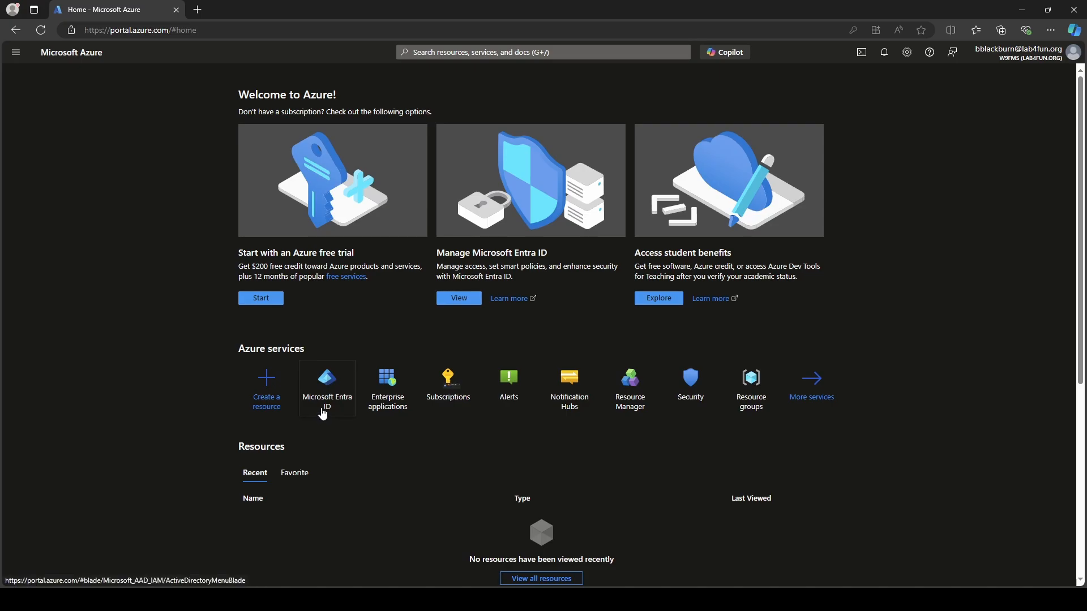
Open the Microsoft Entra ID tenant overview, zoomed in, and view its users list.
mouse_move(323, 414)
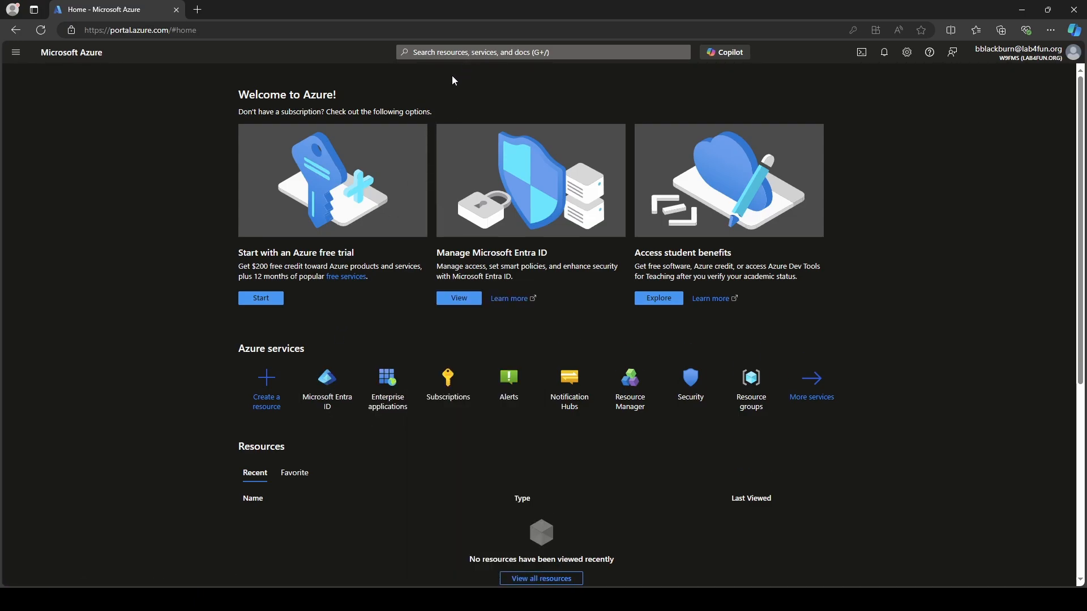
left_click(316, 384)
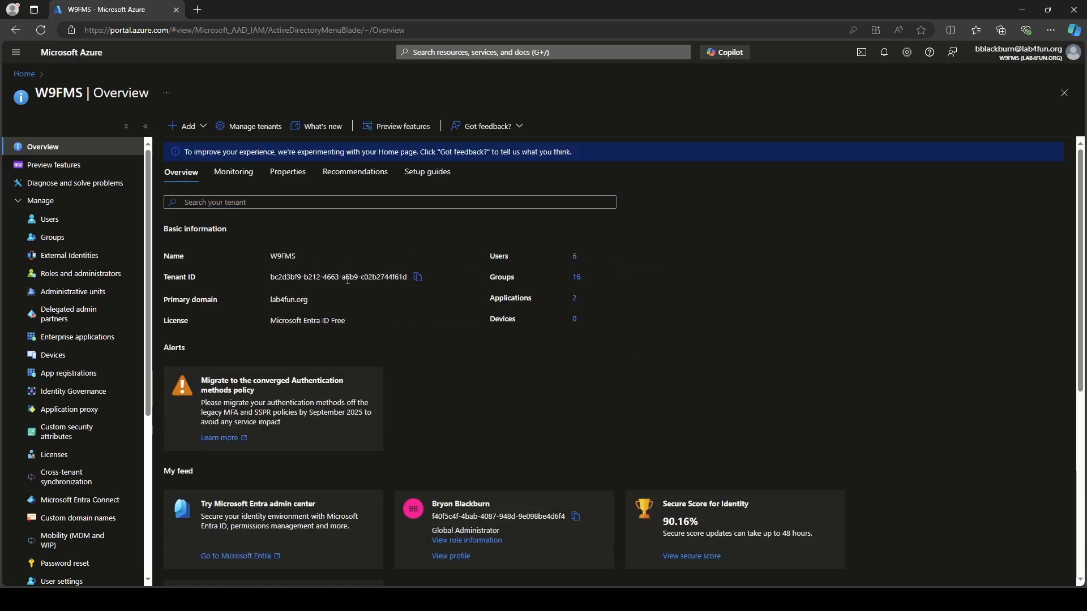
key("ctrl+plus")
key("ctrl+plus")
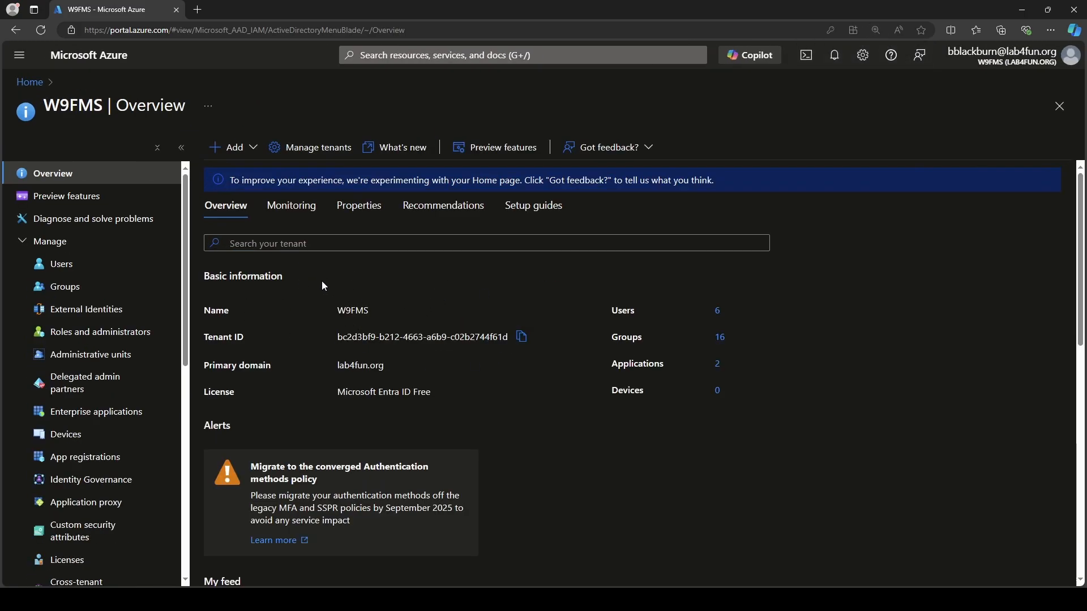
left_click(101, 274)
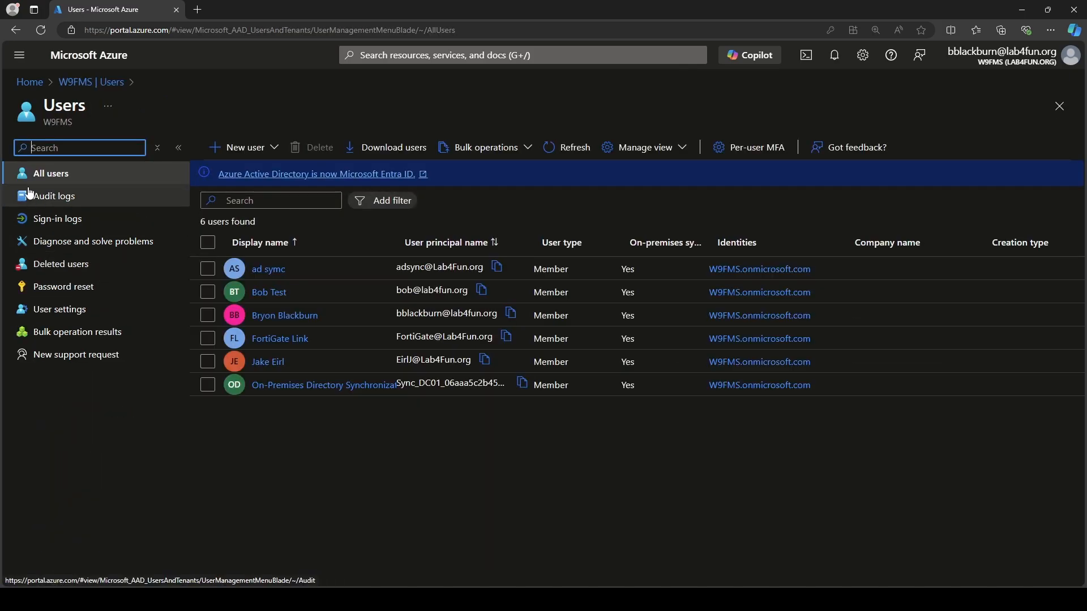
Return to the Azure home page and open Enterprise applications.
left_click(16, 33)
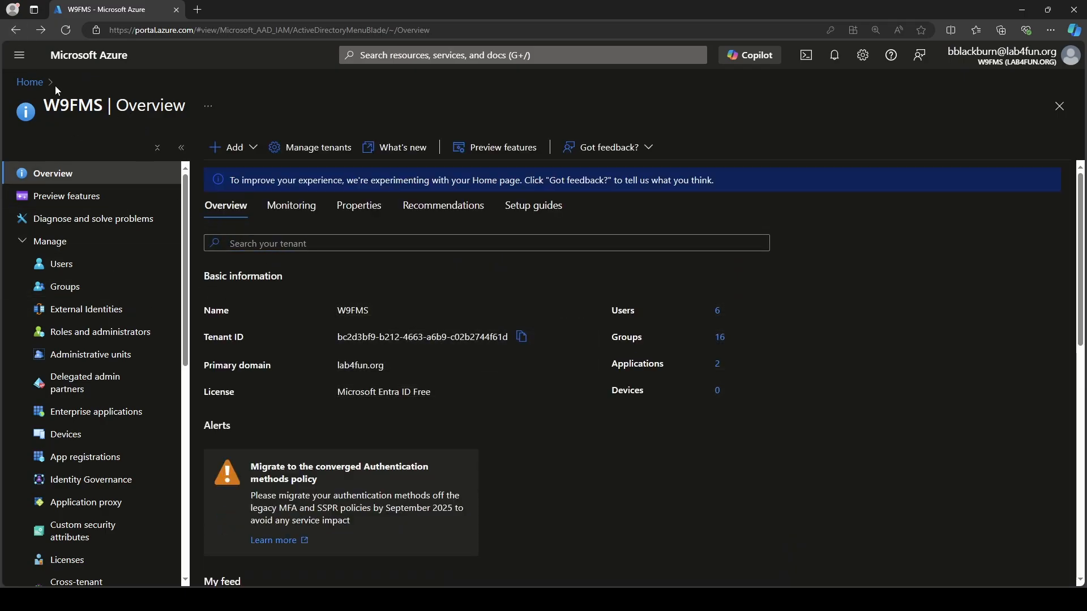
left_click(29, 82)
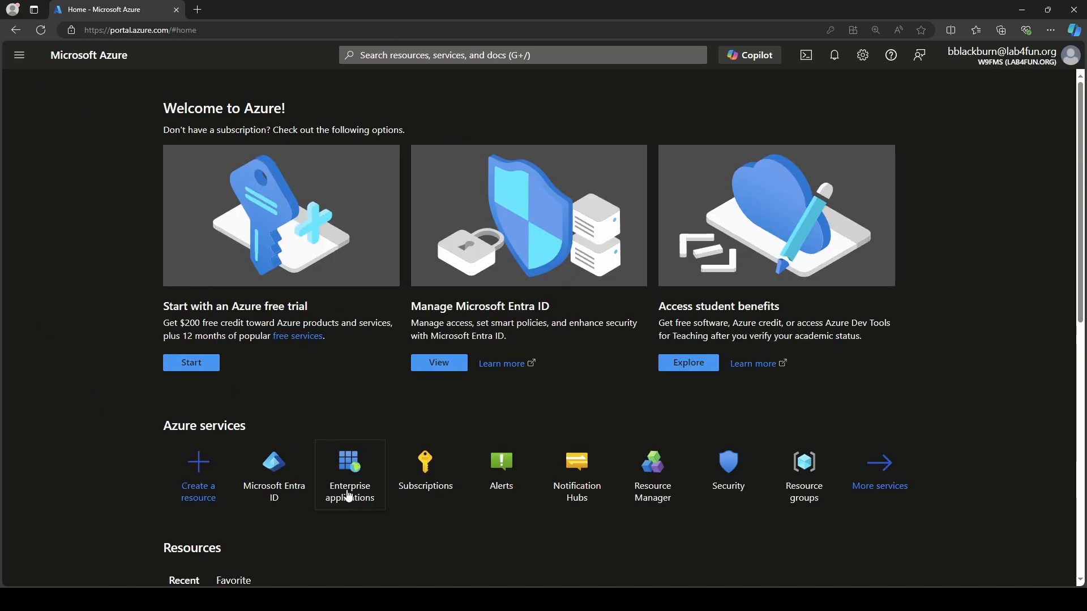
mouse_move(348, 505)
left_click(349, 494)
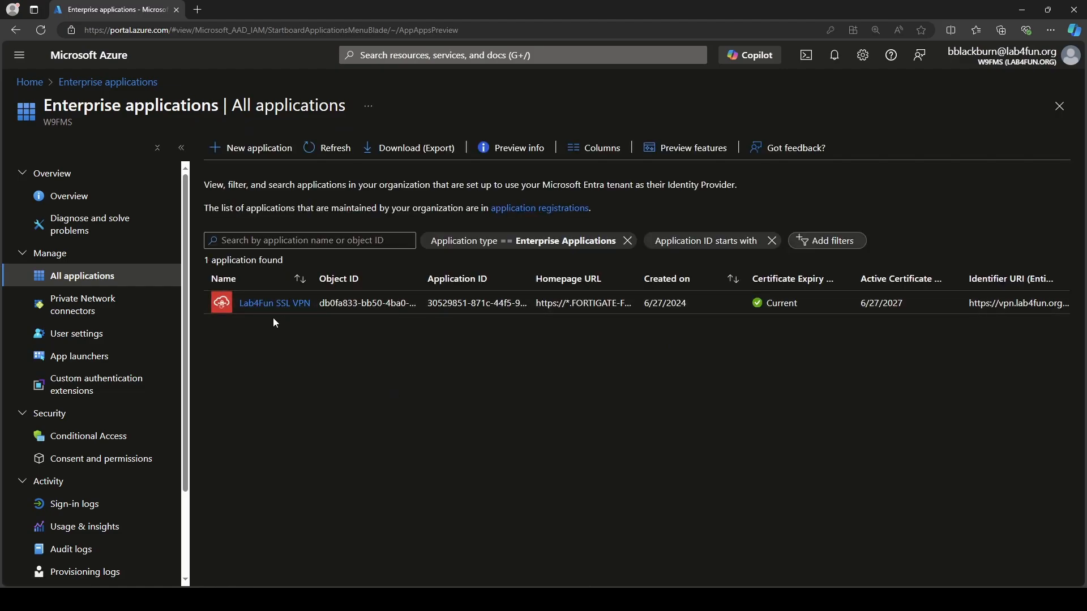
Start a new enterprise application and browse the Entra app gallery.
left_click(237, 148)
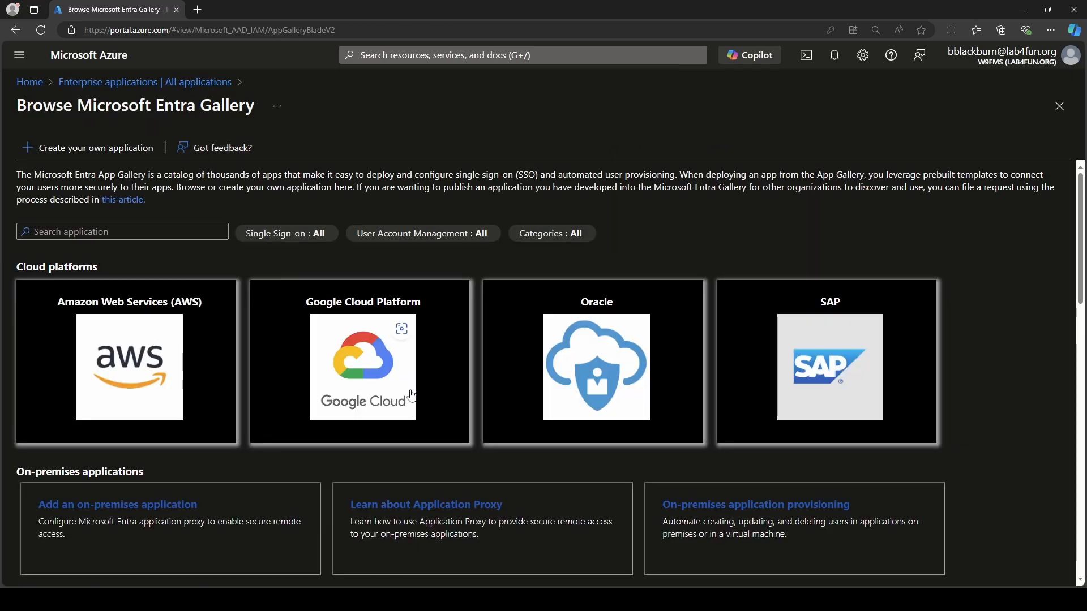
scroll(367, 357, "down", 1)
scroll(367, 357, "down", 9)
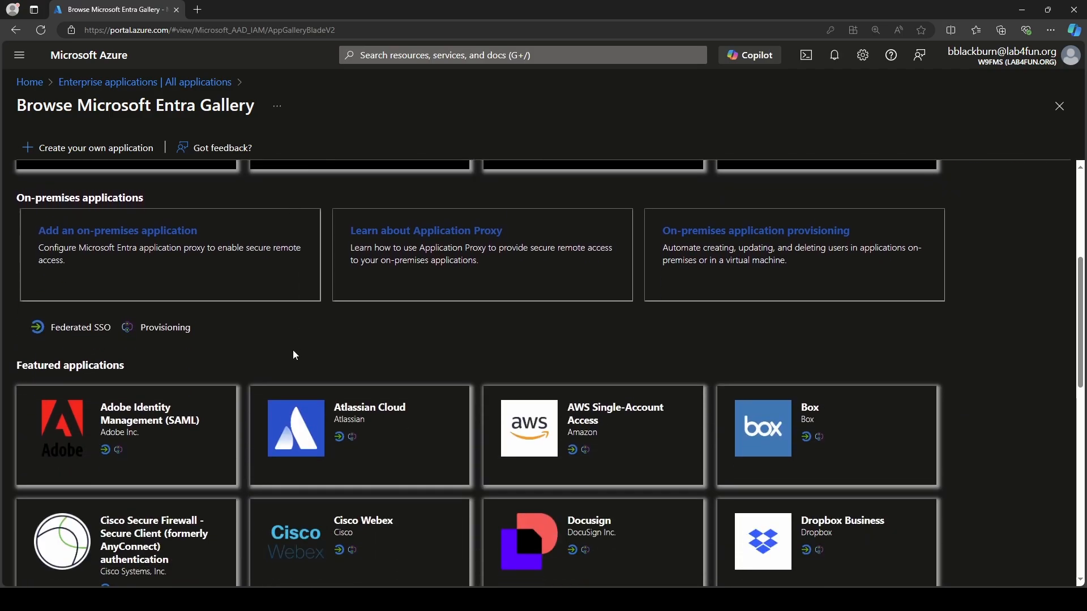
scroll(265, 413, "down", 5)
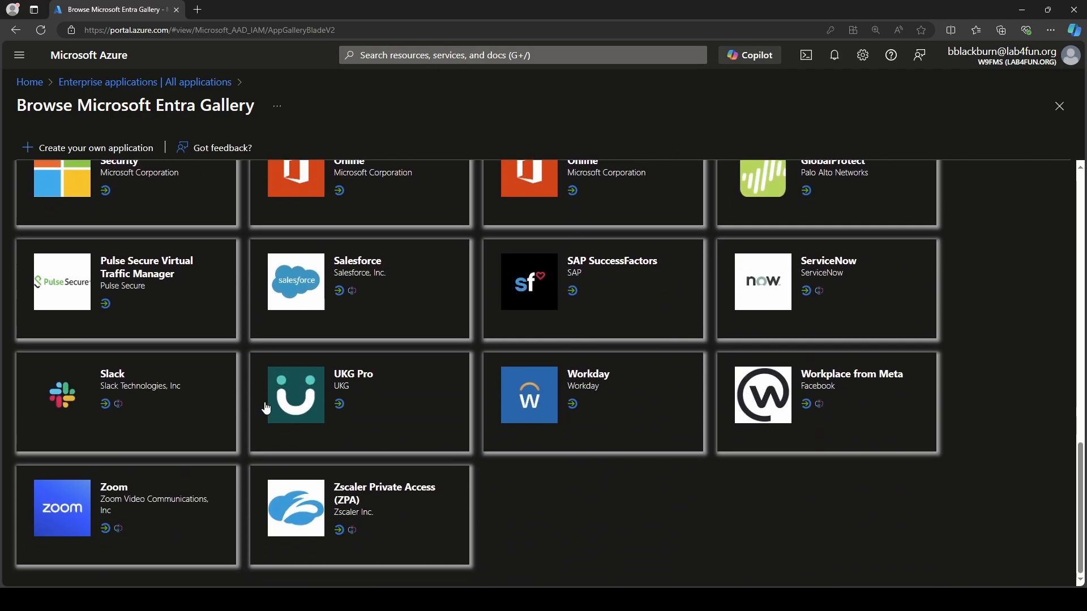
scroll(263, 411, "up", 10)
scroll(260, 396, "up", 5)
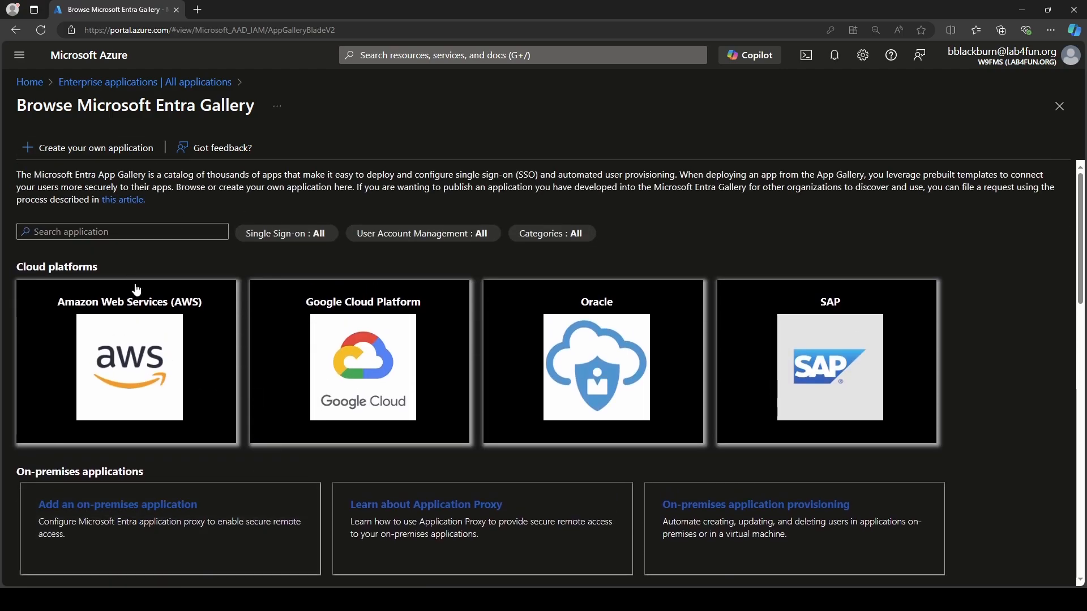
Search the gallery for 'forti', open FortiGate SSL VPN, and name it 'Lab Demo'.
left_click(123, 233)
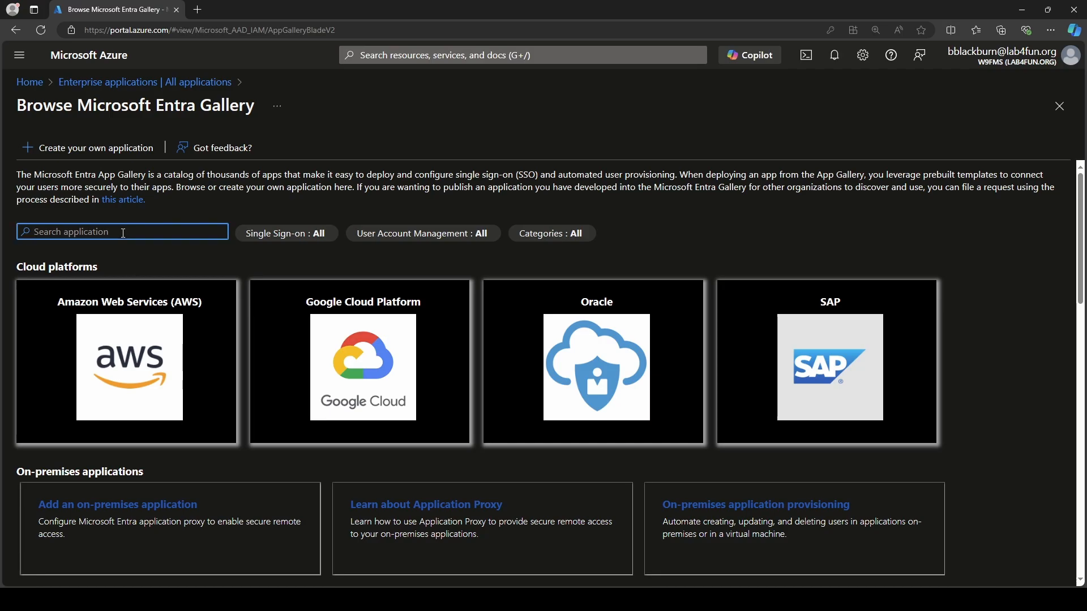
type("forti")
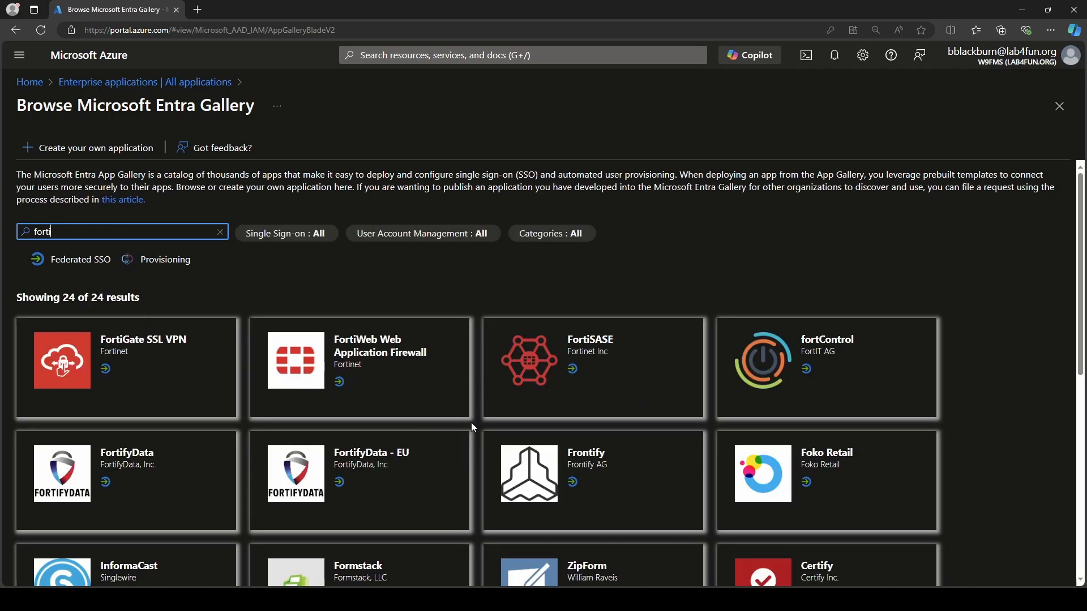
left_click(144, 364)
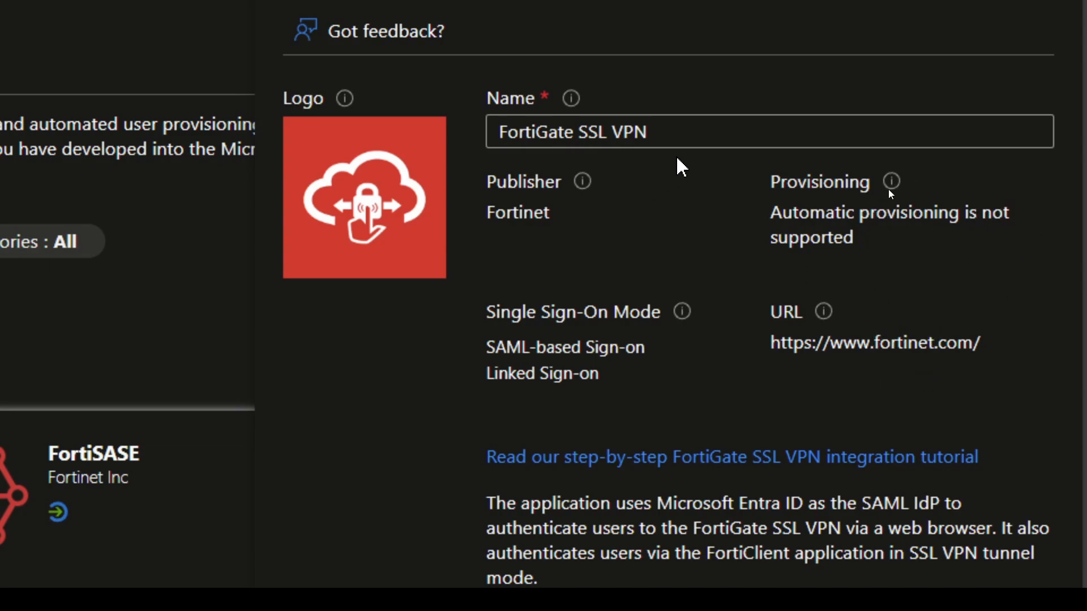
triple_click(709, 138)
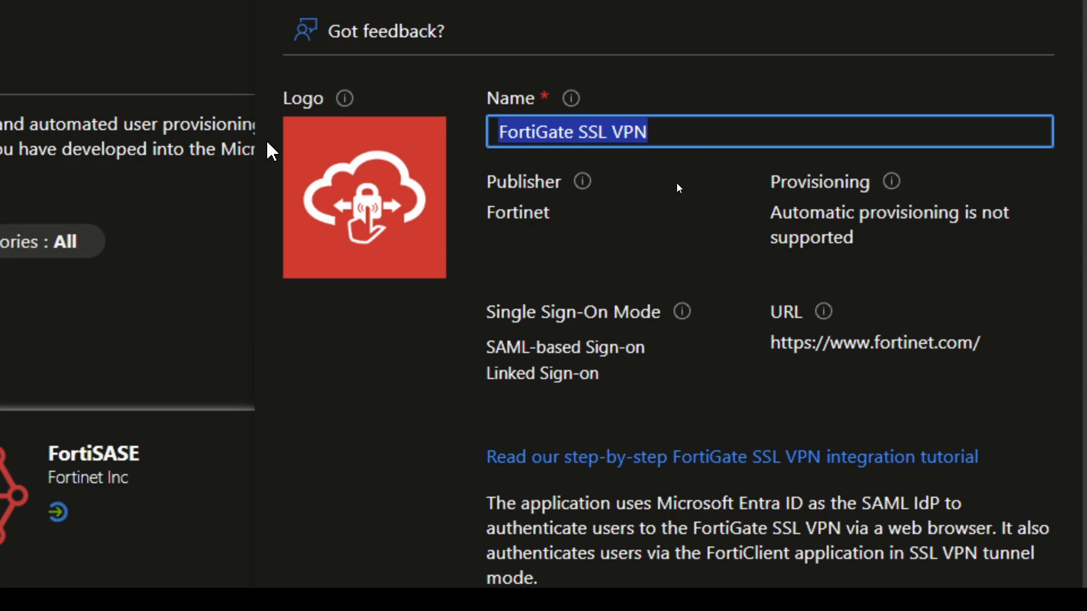
type("Lab ")
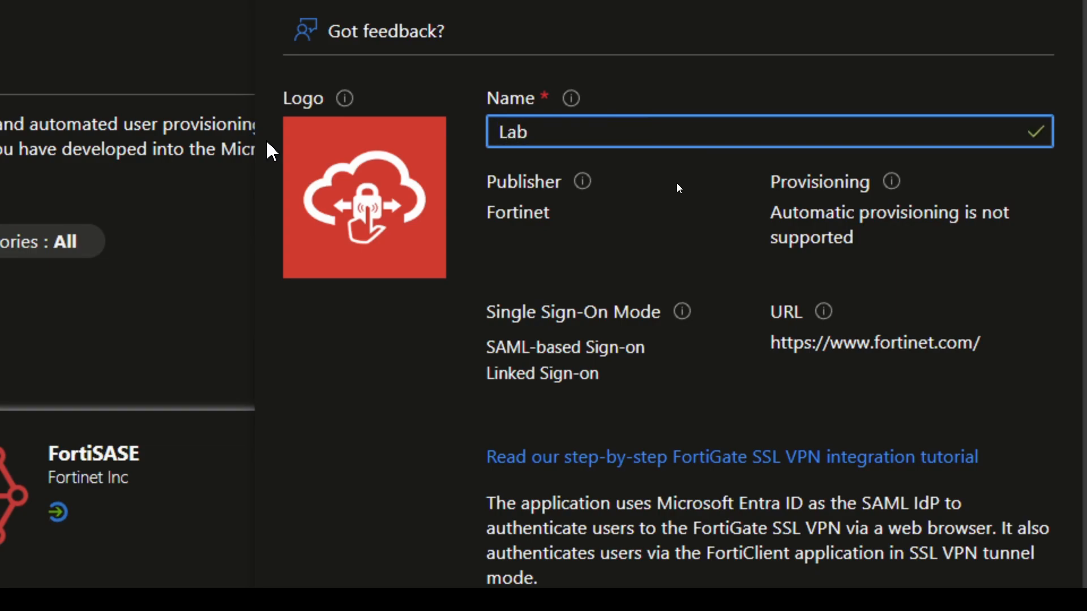
type("Demo")
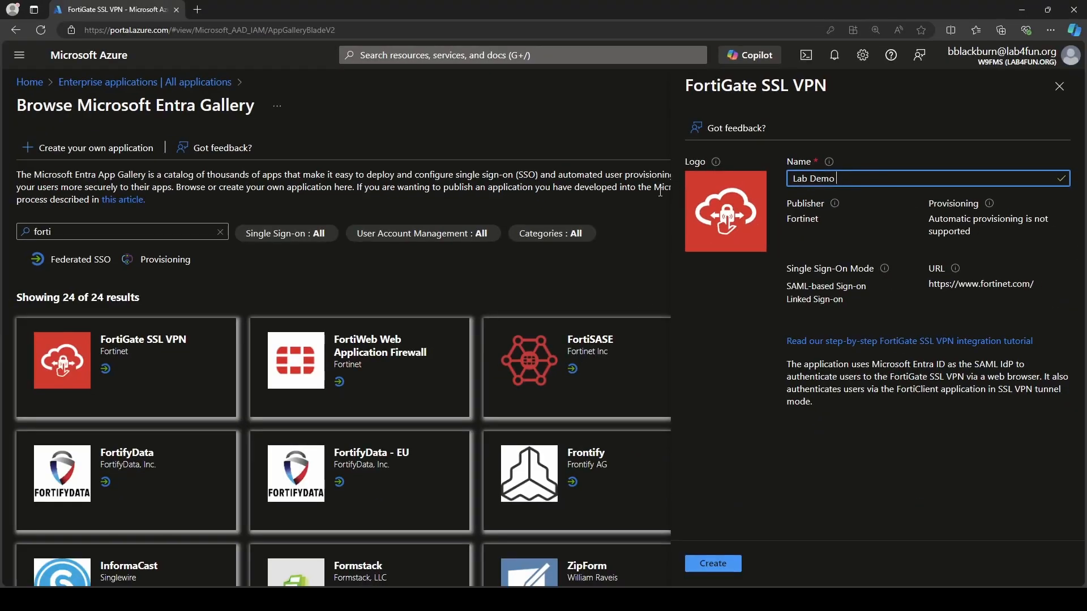
Create the Lab Demo app and assign Bob Test to it in Users and groups.
left_click(717, 563)
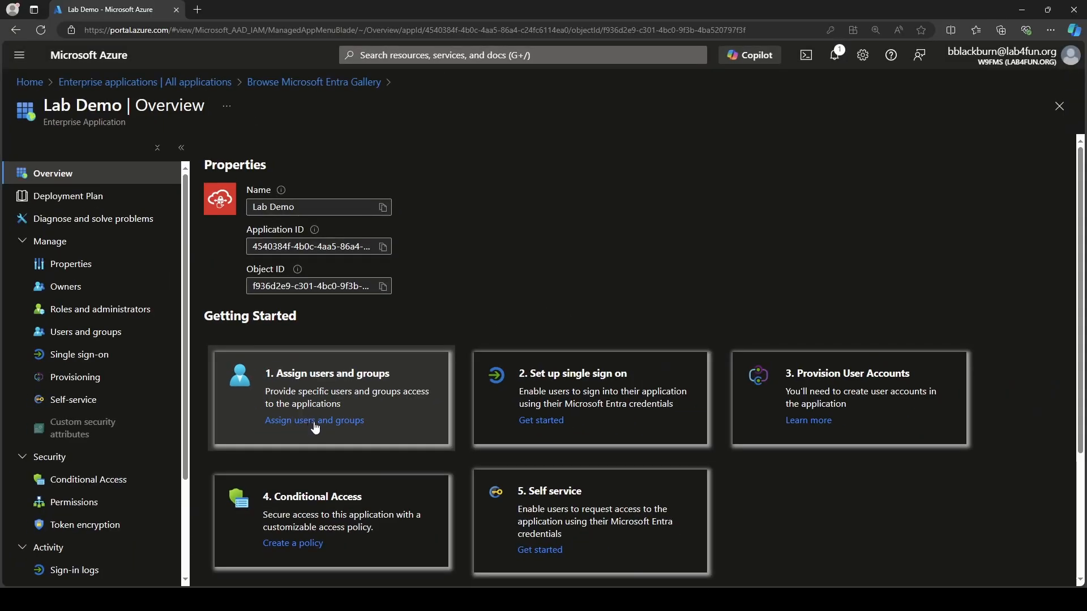
left_click(334, 437)
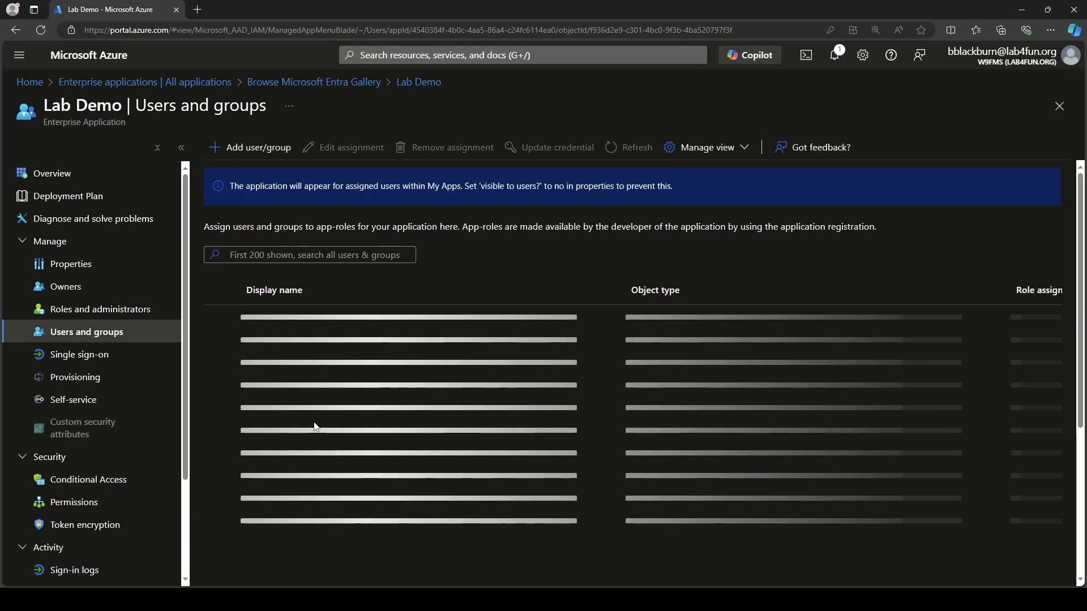
left_click(232, 147)
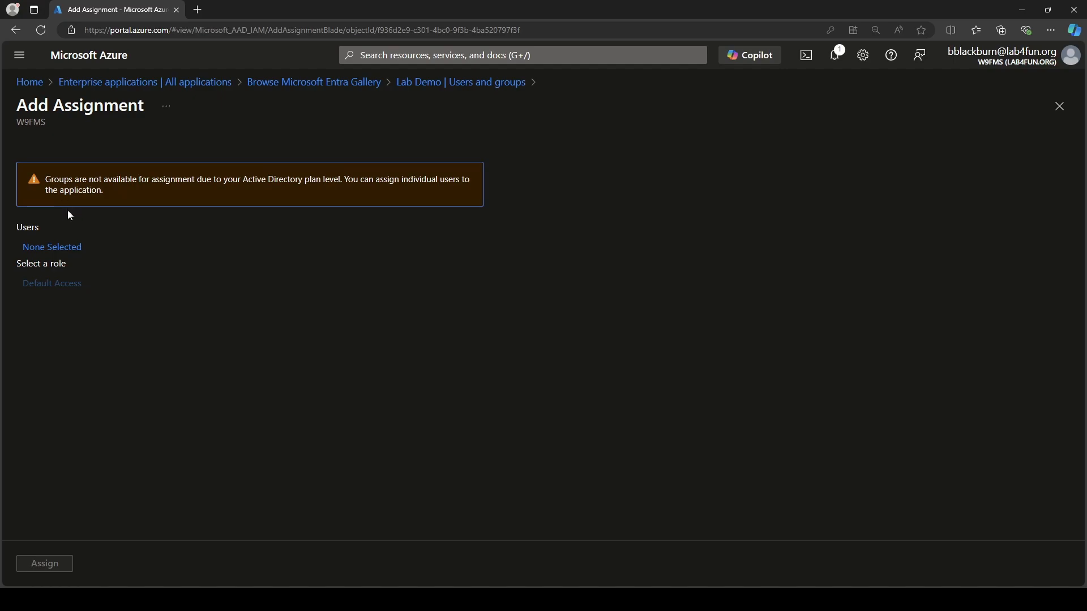
left_click(65, 247)
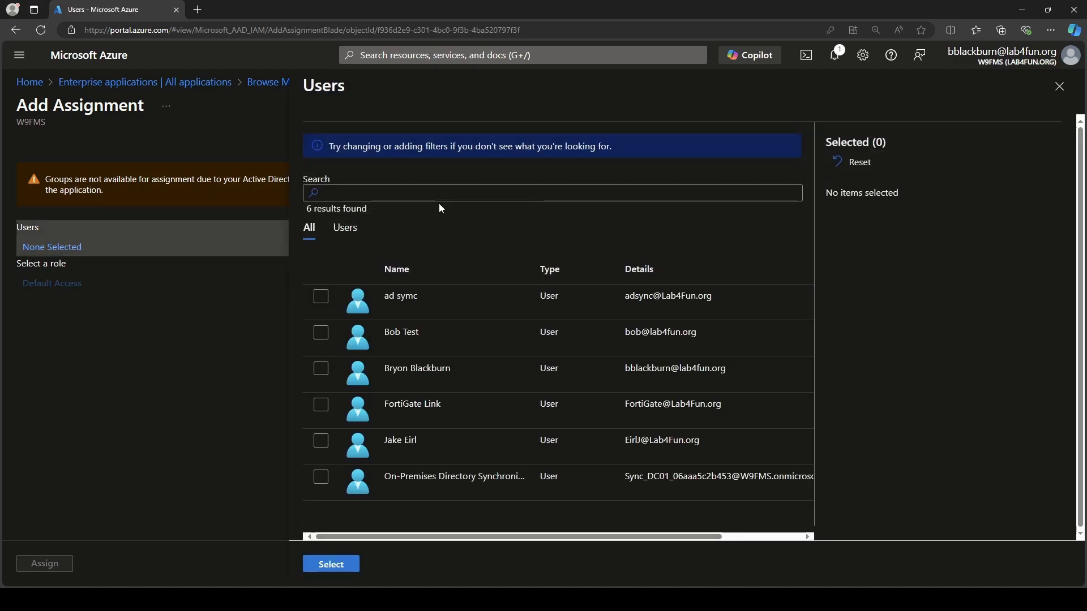
left_click(320, 333)
left_click(332, 564)
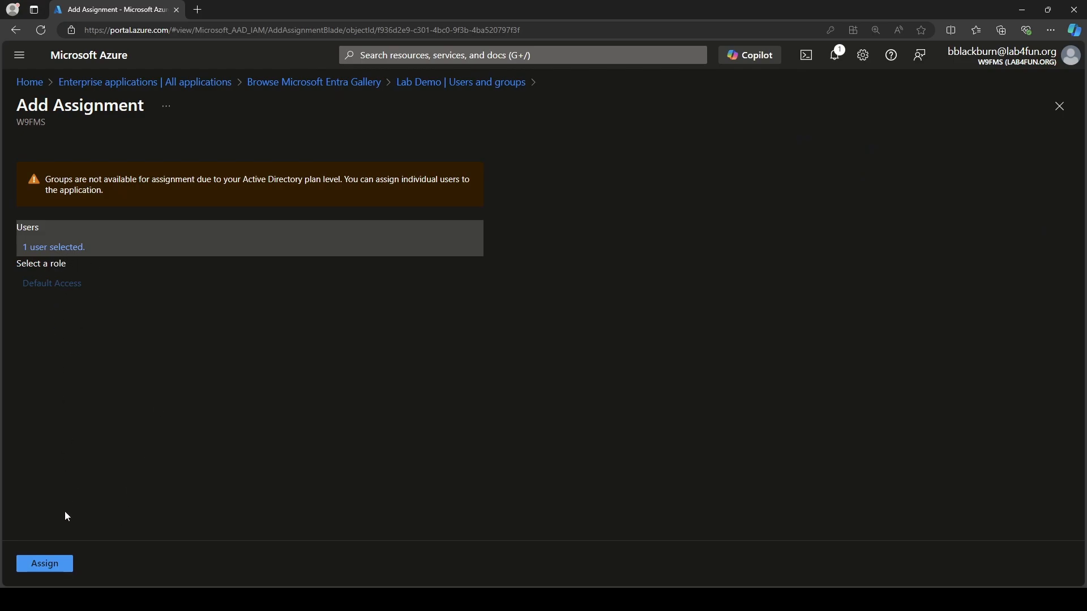
left_click(41, 565)
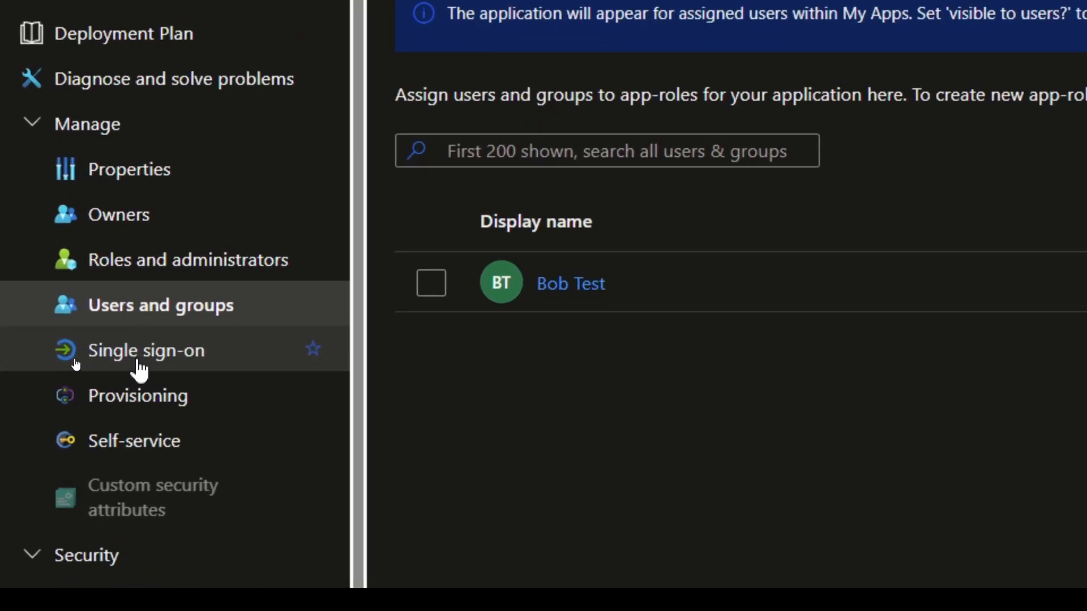
Choose SAML as Lab Demo's single sign-on method.
left_click(140, 371)
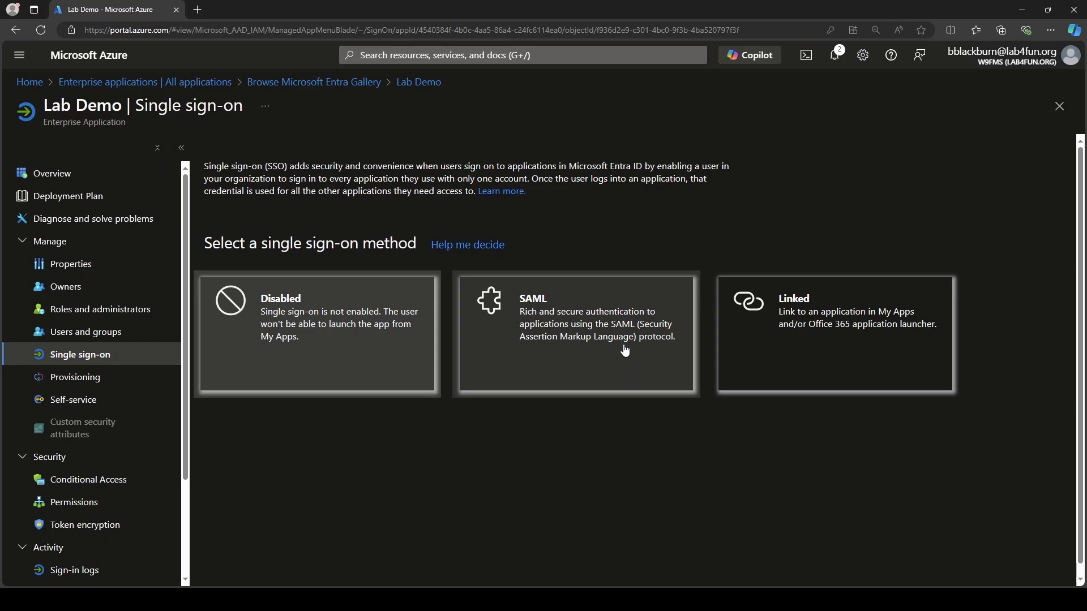
left_click(624, 351)
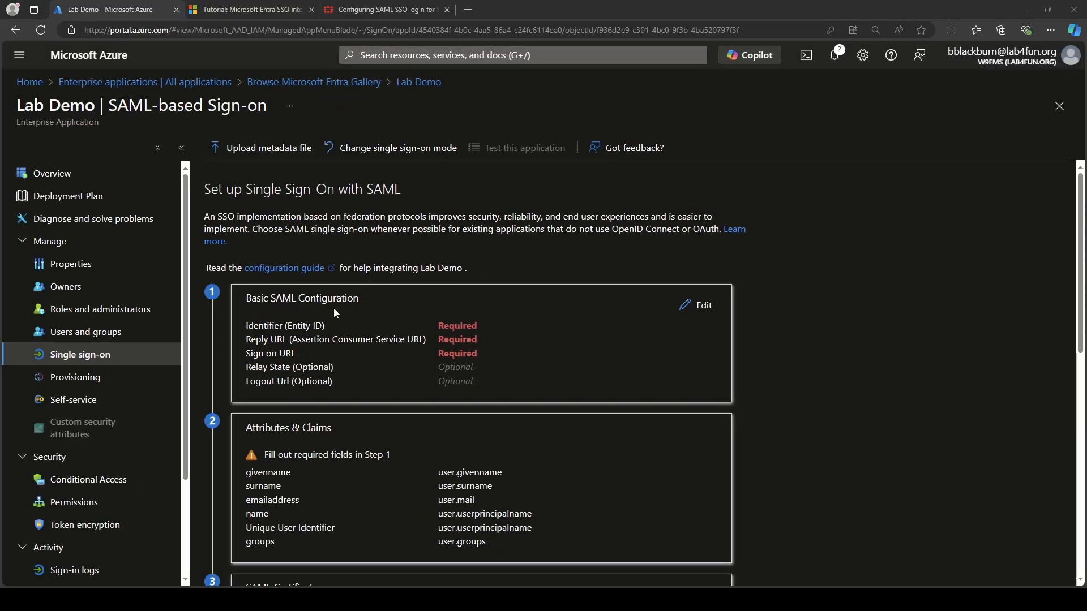
Zoom the FortiGate SSL VPN tutorial and scroll to step 5's Identifier, Reply, Sign on and Logout URLs.
left_click(273, 6)
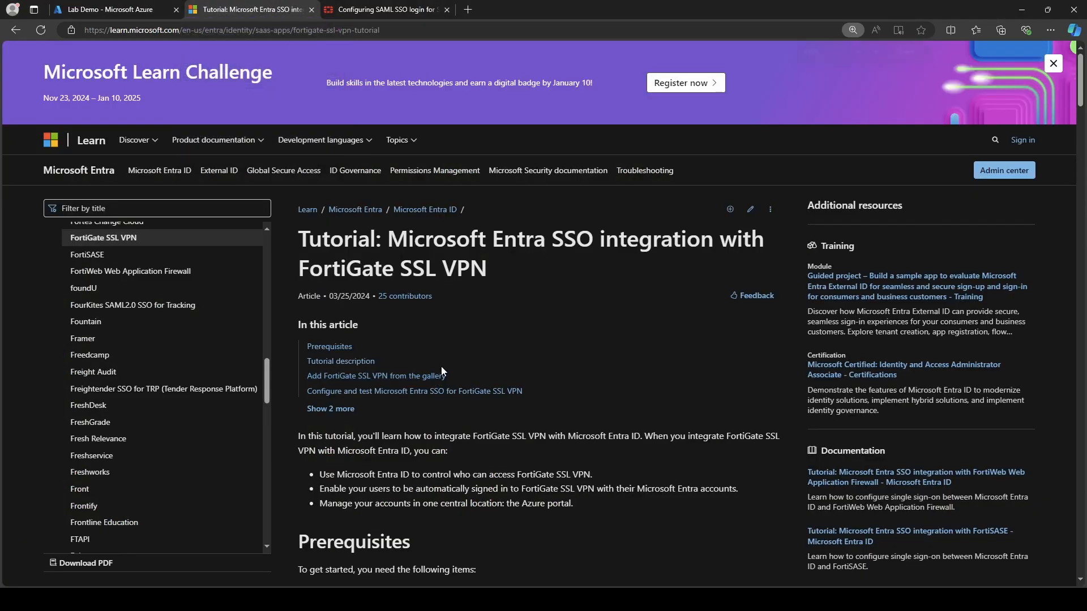
key("ctrl+plus")
key("ctrl+plus")
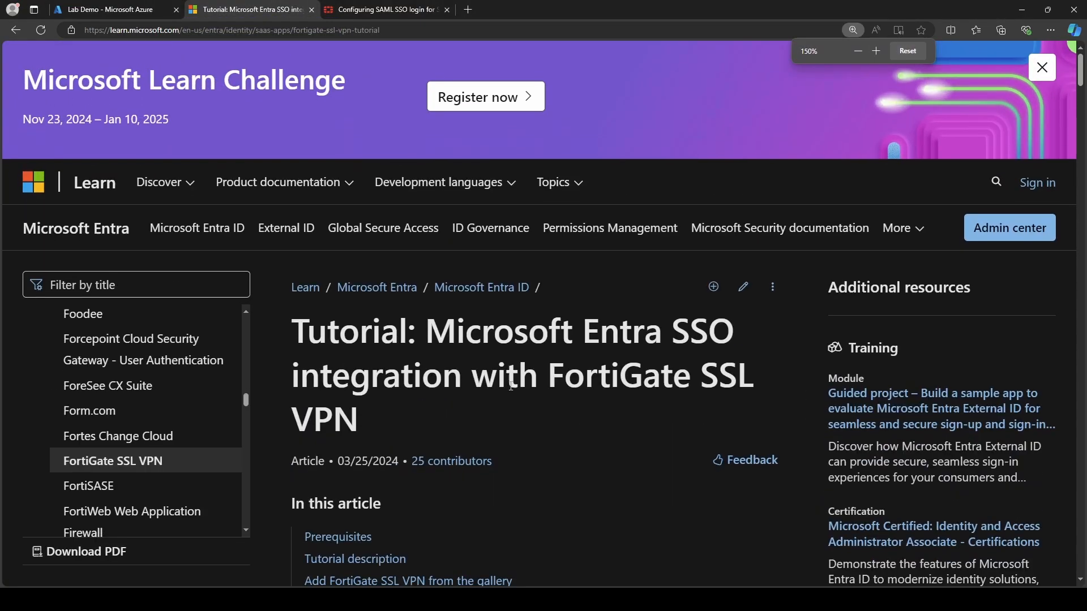
scroll(511, 386, "down", 7)
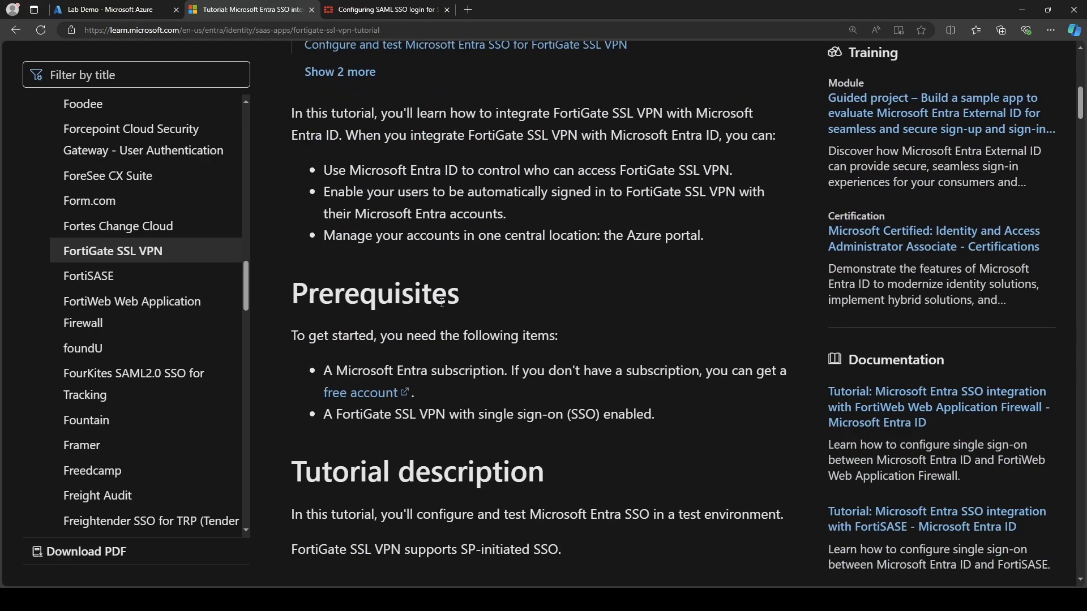
scroll(436, 310, "down", 10)
scroll(516, 307, "down", 10)
scroll(520, 310, "down", 1)
scroll(510, 300, "up", 3)
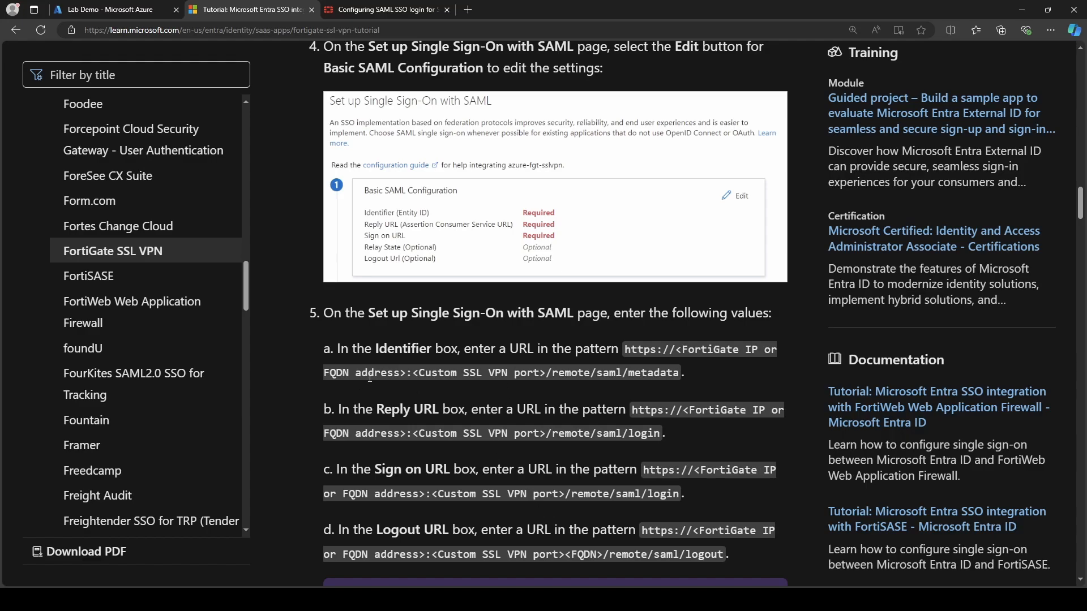
scroll(369, 377, "down", 2)
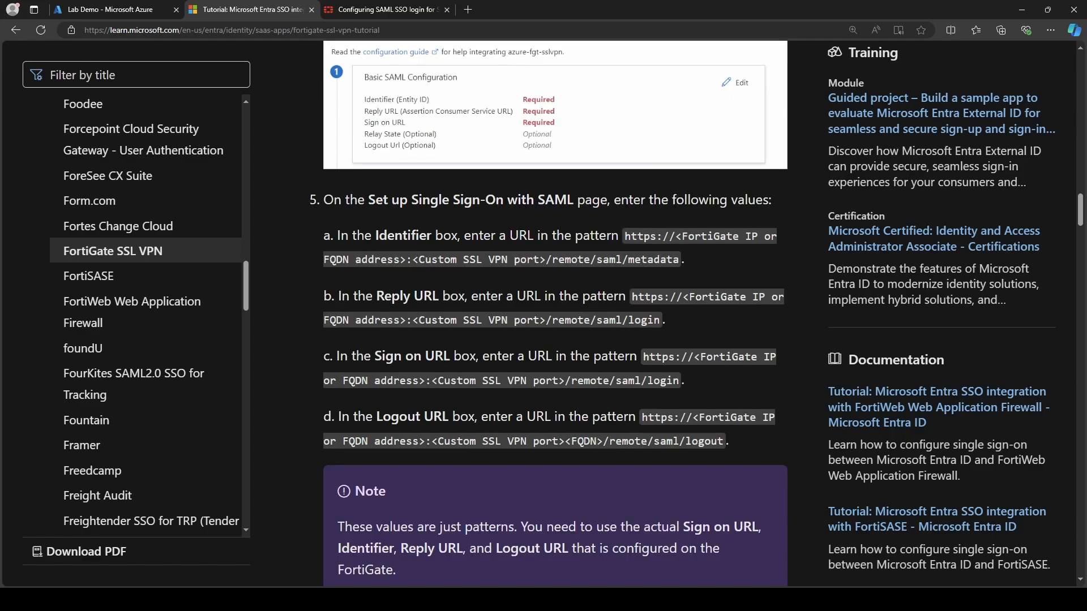
Review the four vpn.lab4fun.org:8443 SAML URLs in Notepad, then return to Lab Demo's SAML page.
left_click_drag(0, 141, 848, 93)
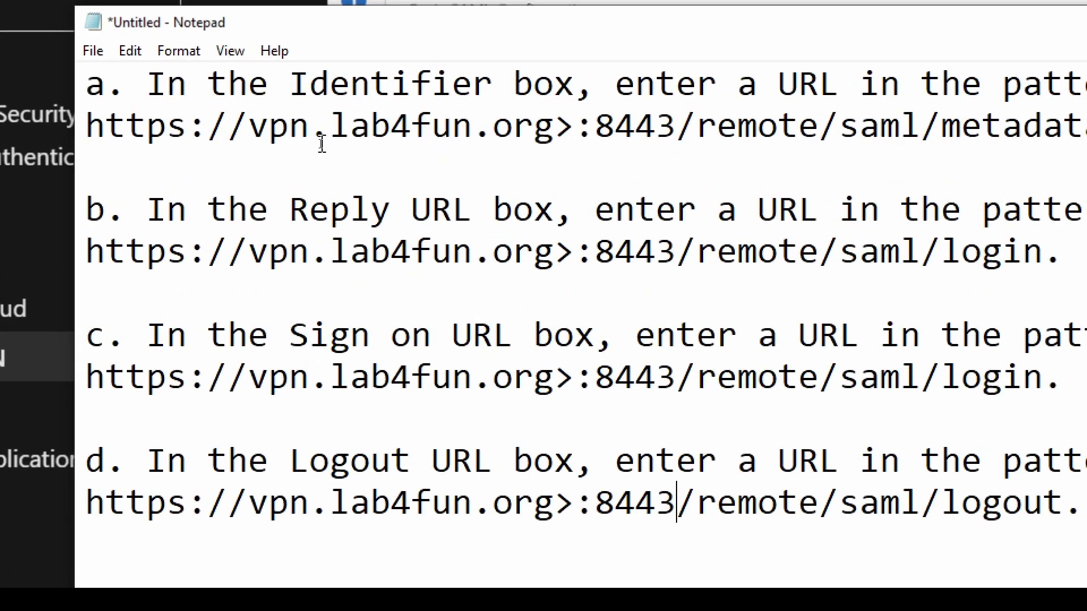
left_click_drag(614, 128, 677, 129)
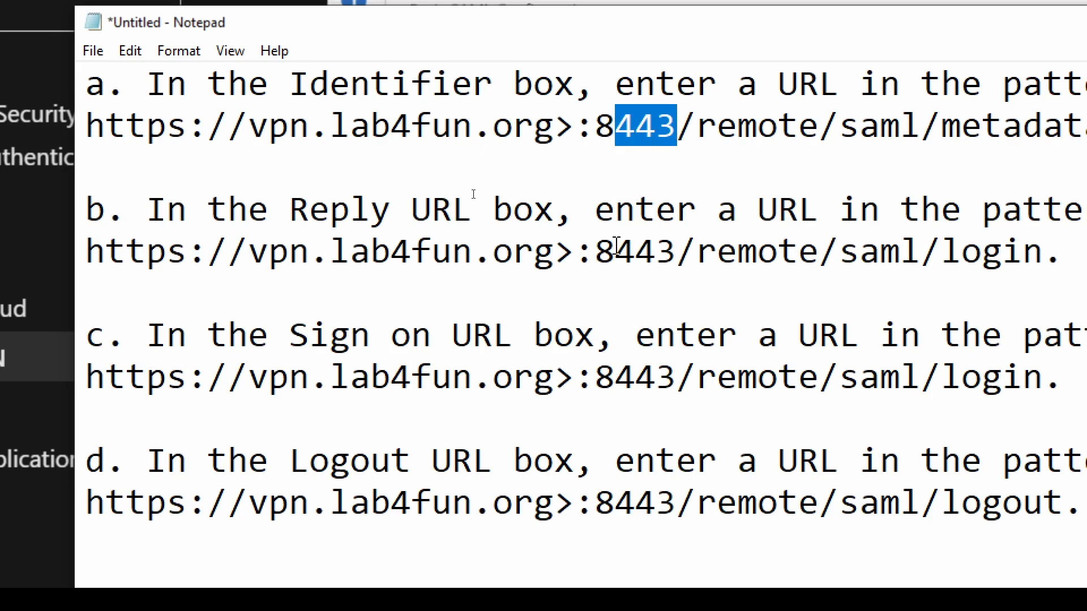
triple_click(646, 251)
left_click(646, 252)
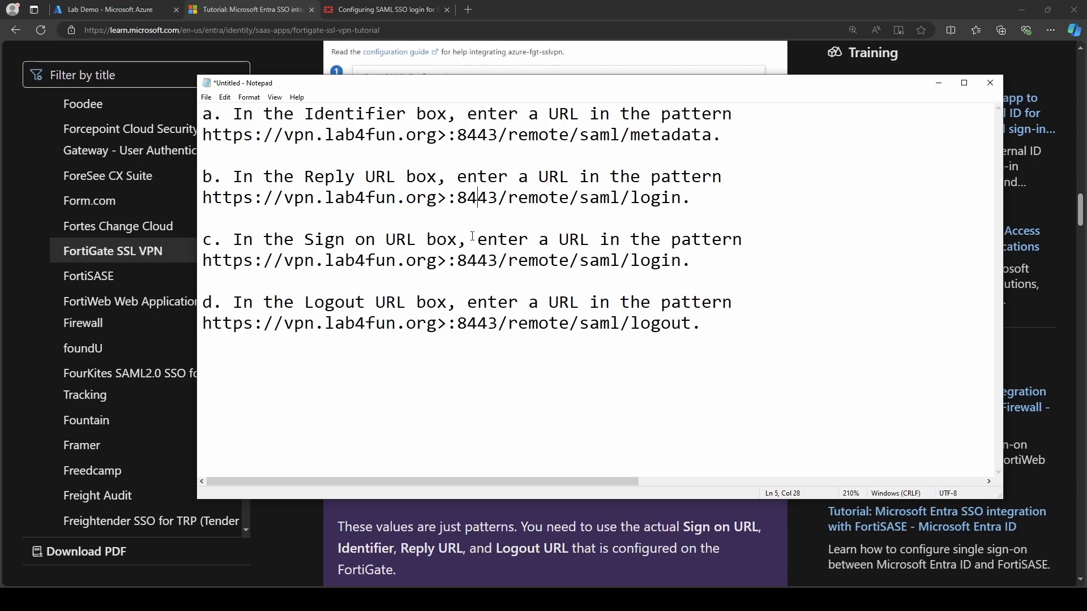
left_click(163, 6)
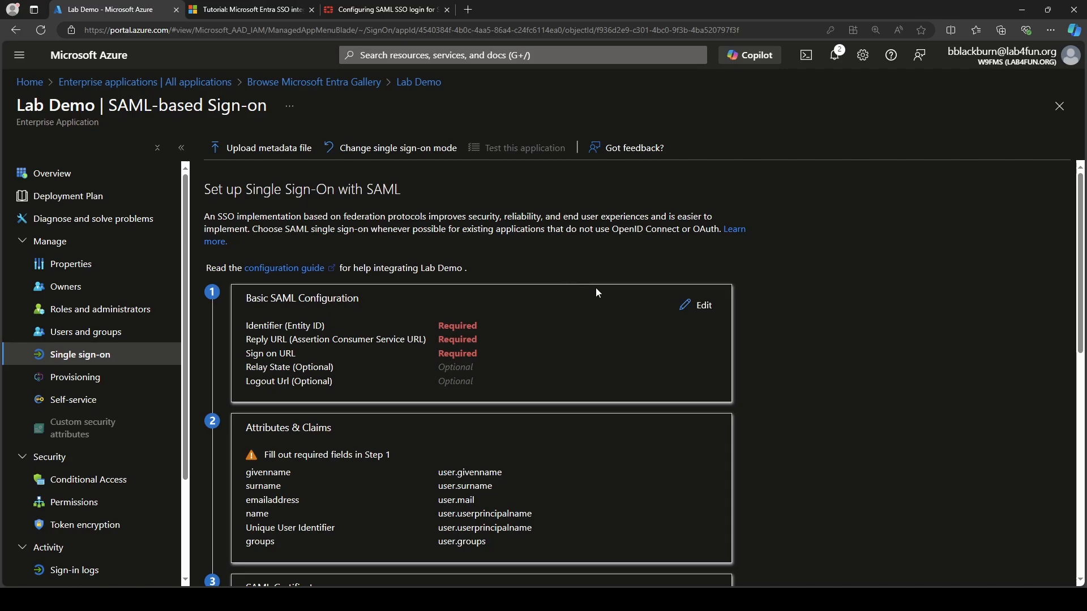
left_click(707, 306)
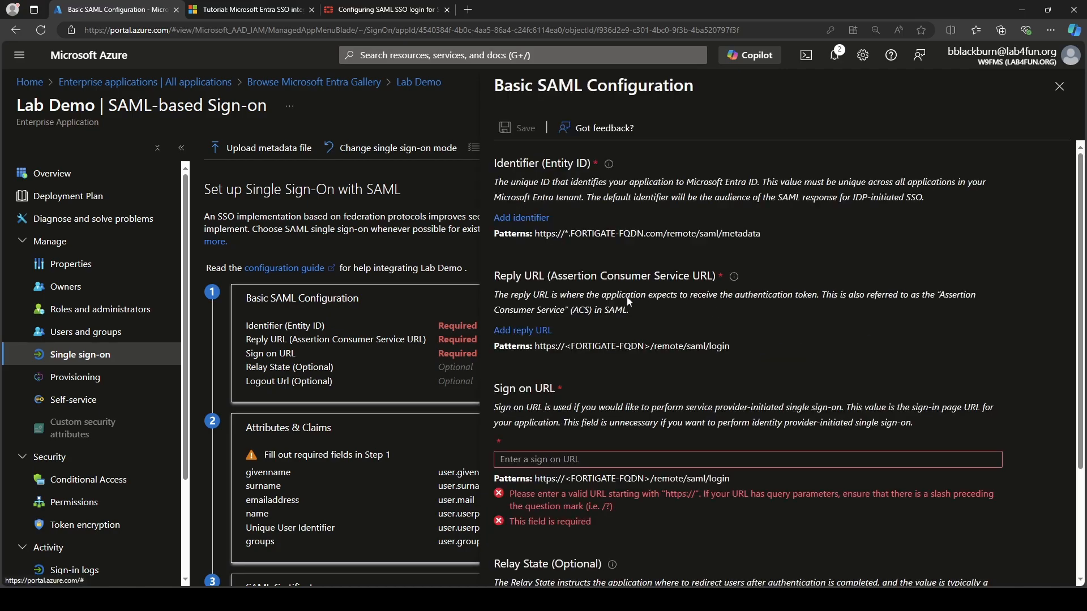
scroll(631, 300, "down", 3)
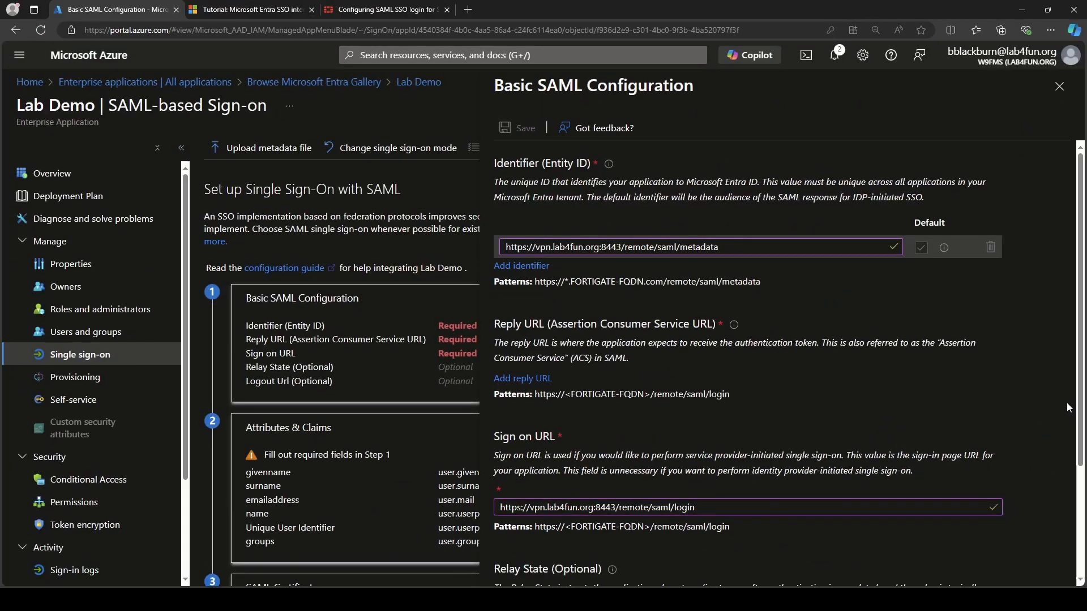
left_click_drag(1080, 412, 1079, 524)
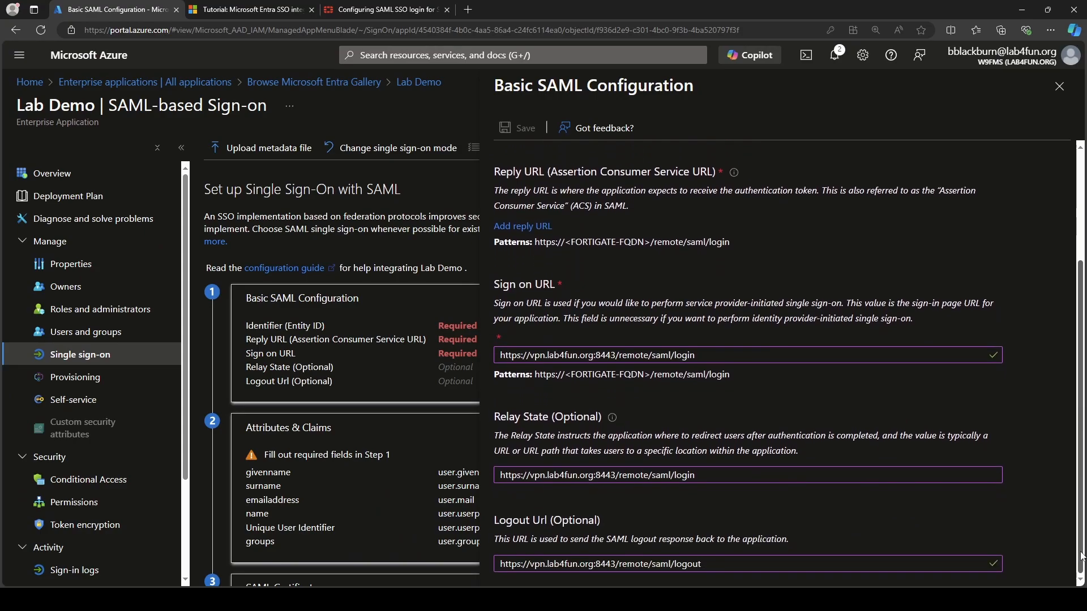
scroll(1048, 301, "up", 3)
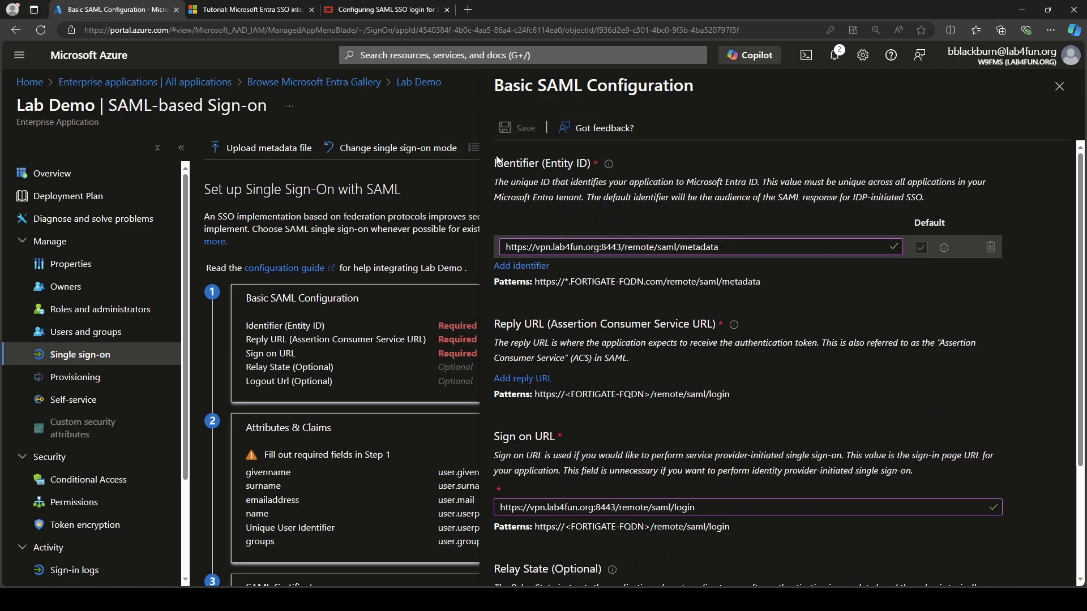
left_click(1059, 86)
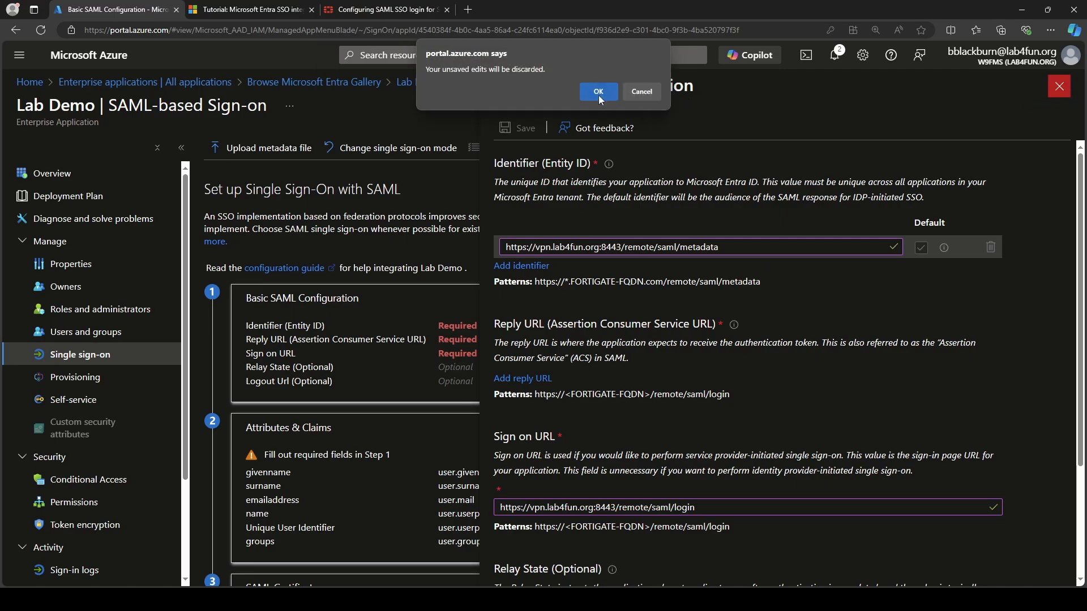
left_click(598, 92)
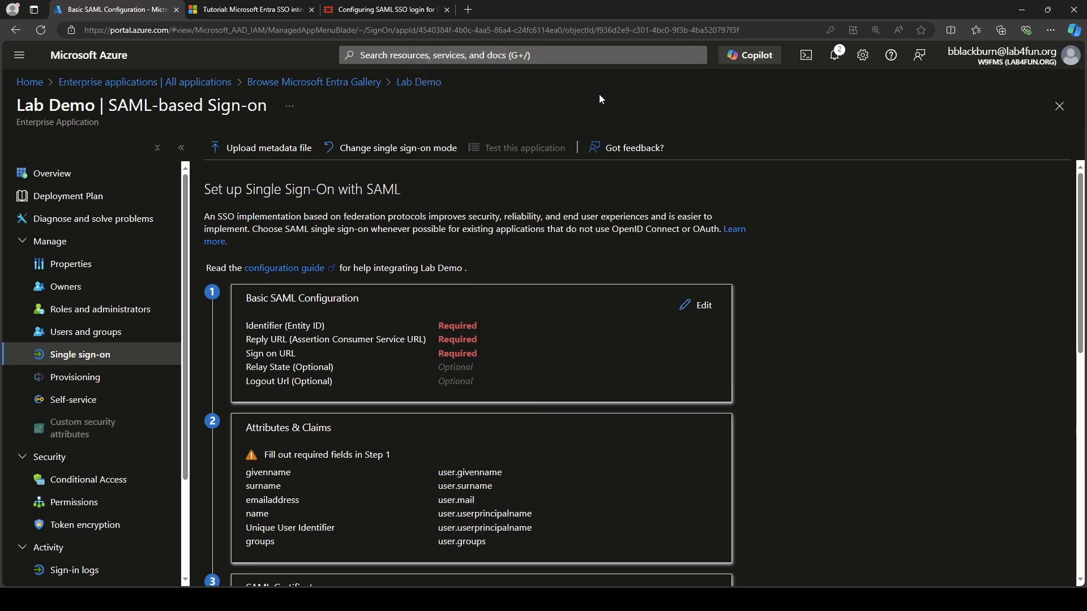
Open the existing Lab4Fun SSL VPN app's SAML sign-on page and review its 10443 URLs and certificate.
left_click(278, 87)
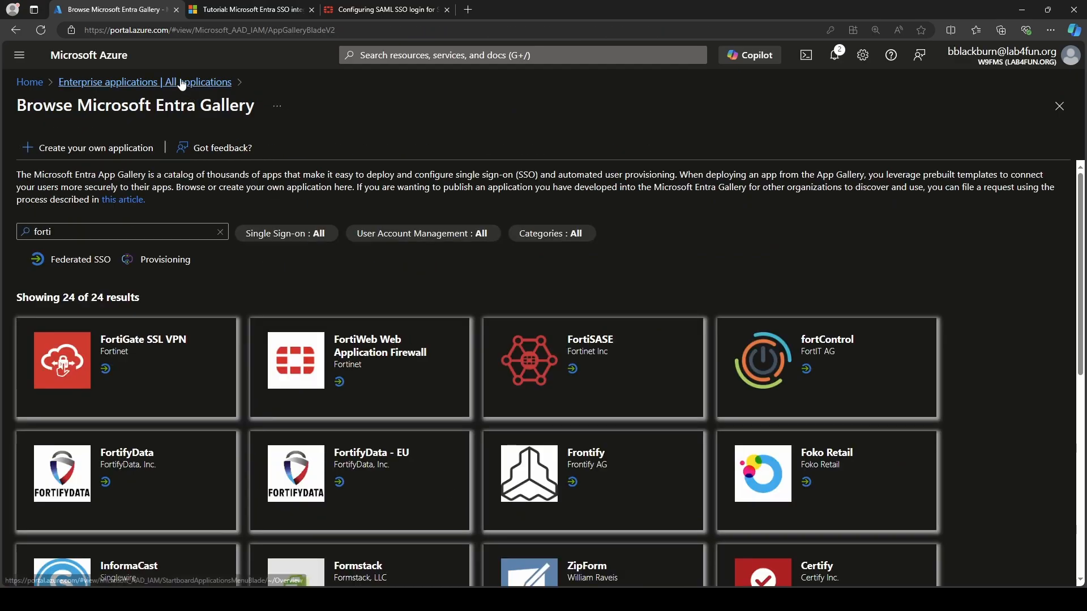
left_click(103, 85)
left_click(261, 305)
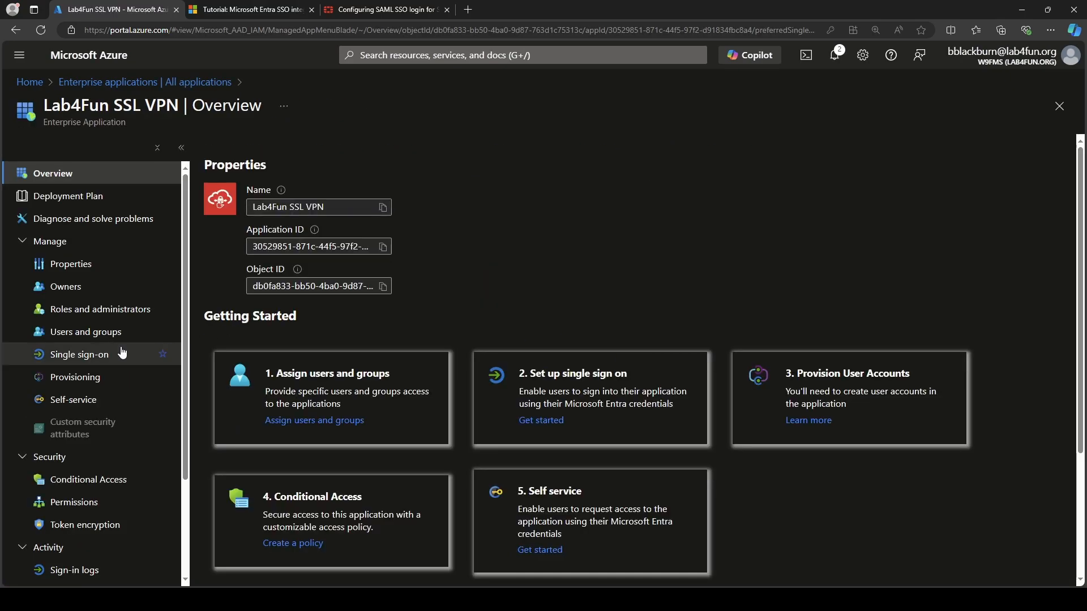
left_click(119, 358)
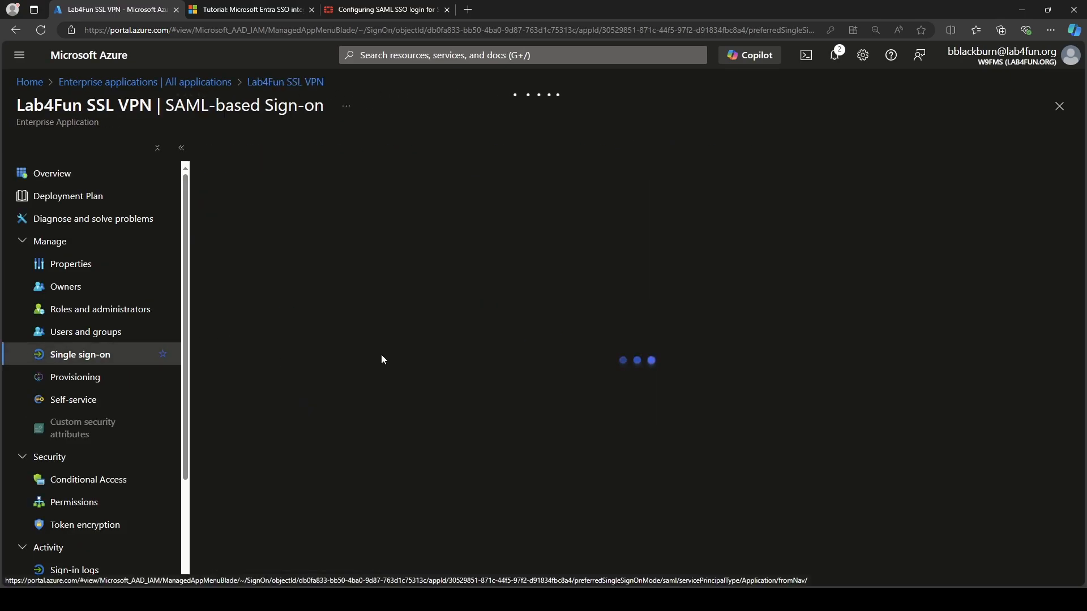
scroll(498, 293, "down", 1)
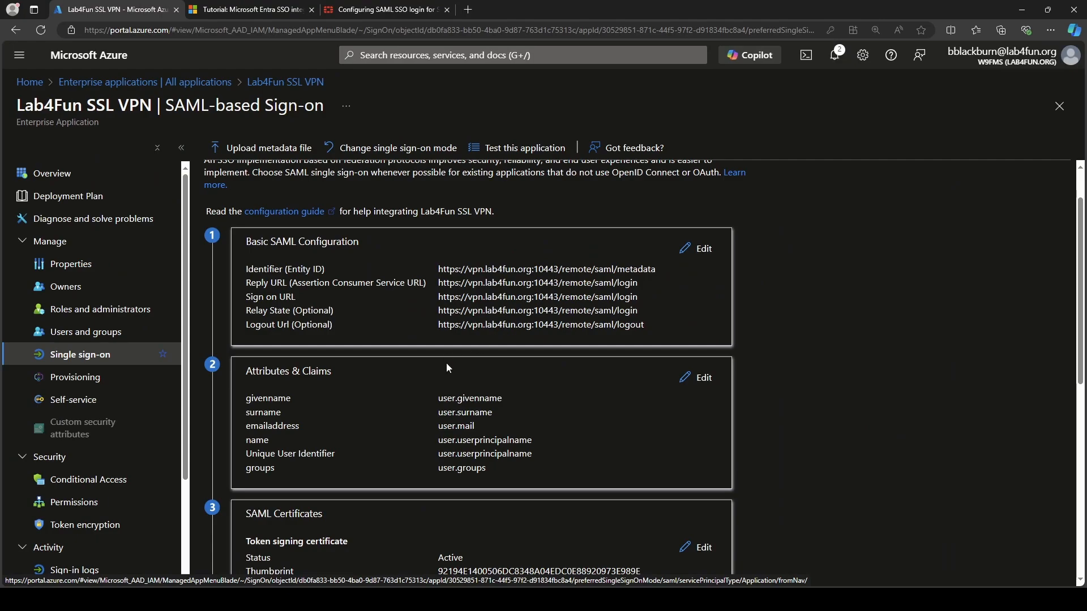
scroll(442, 357, "down", 3)
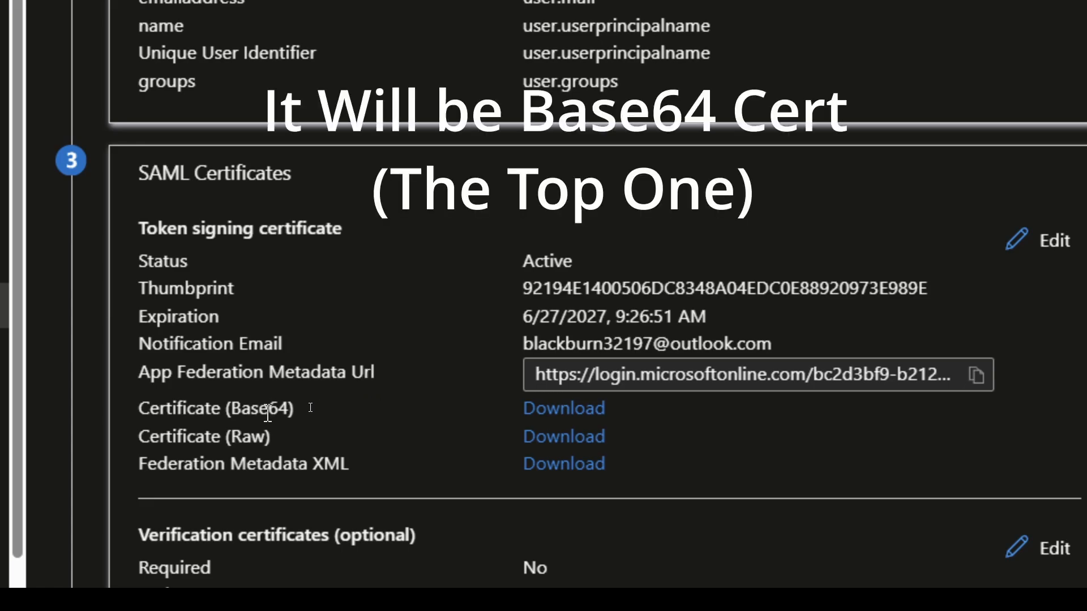
left_click_drag(141, 464, 372, 492)
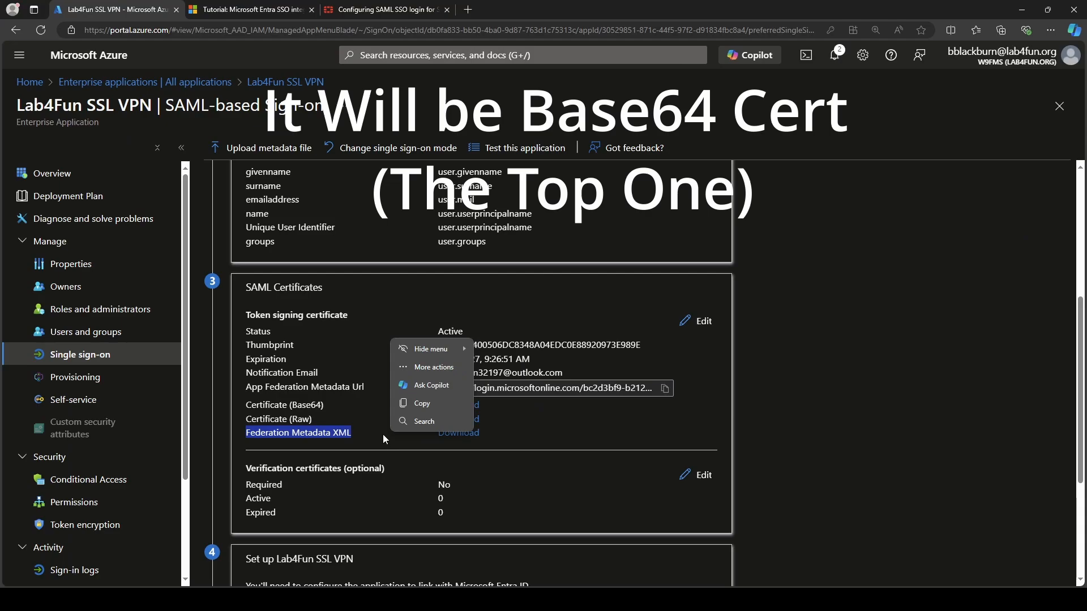
left_click(267, 397)
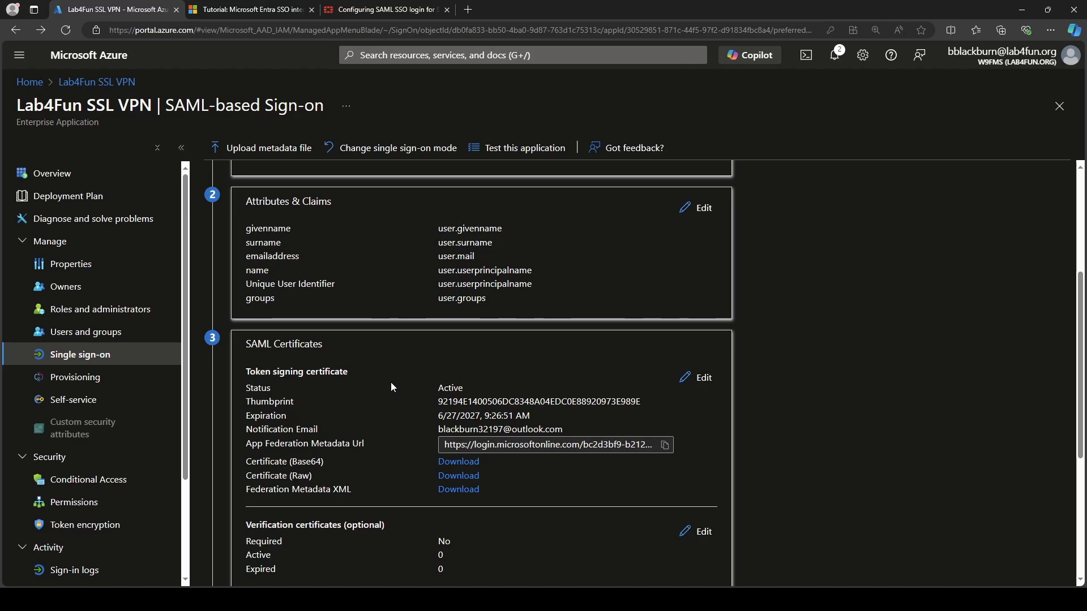
Check the source attribute in the tutorial's required claims table.
left_click(249, 9)
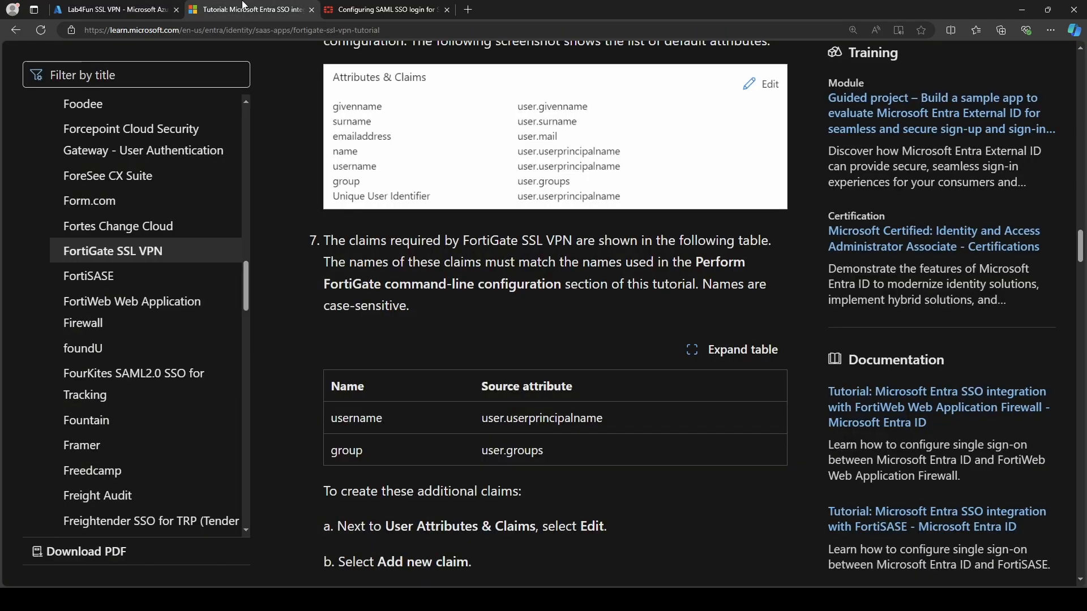
scroll(472, 330, "up", 3)
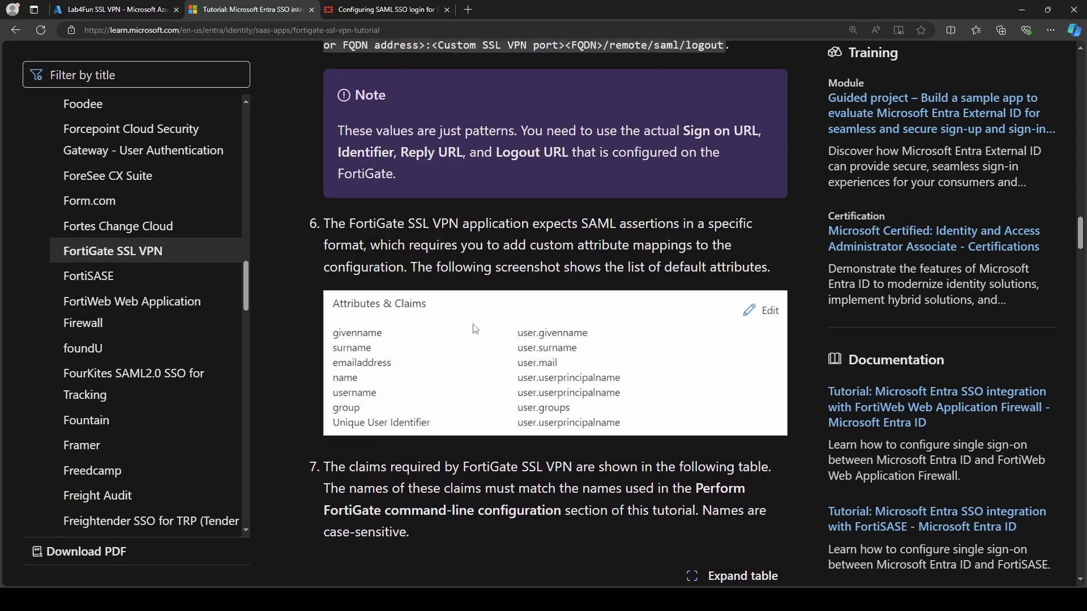
scroll(474, 368, "down", 3)
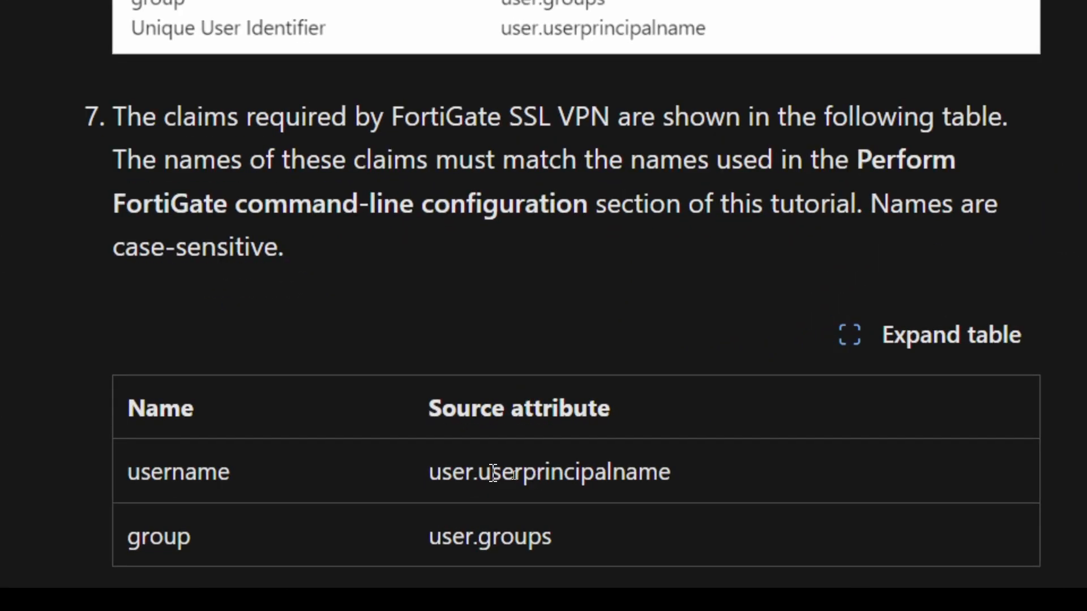
left_click_drag(513, 478, 593, 479)
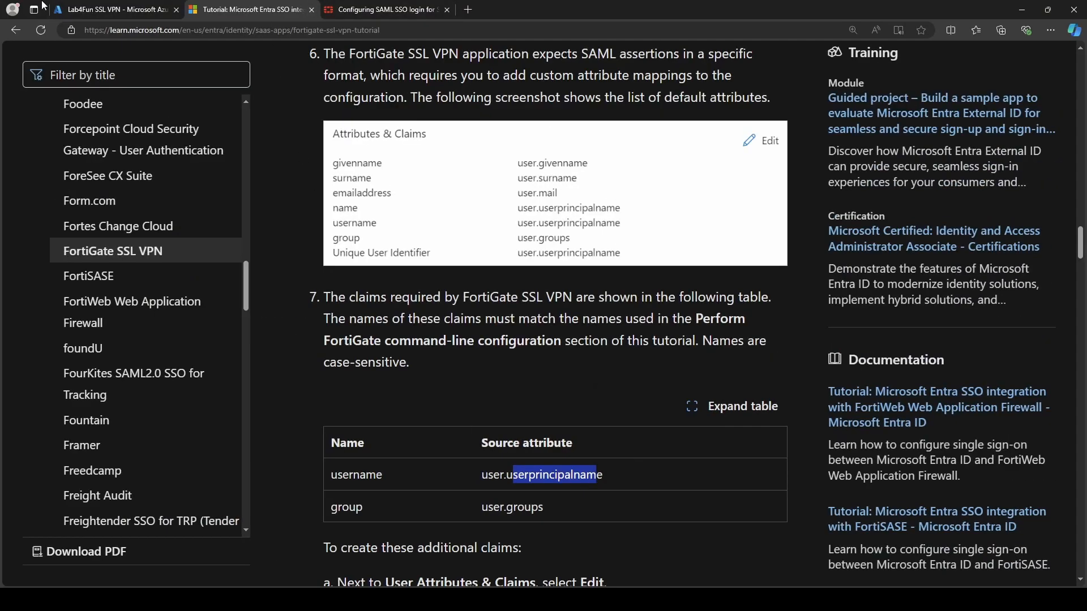
Edit Lab4Fun SSL VPN's Attributes & Claims and open a blank Add new claim form.
left_click(65, 9)
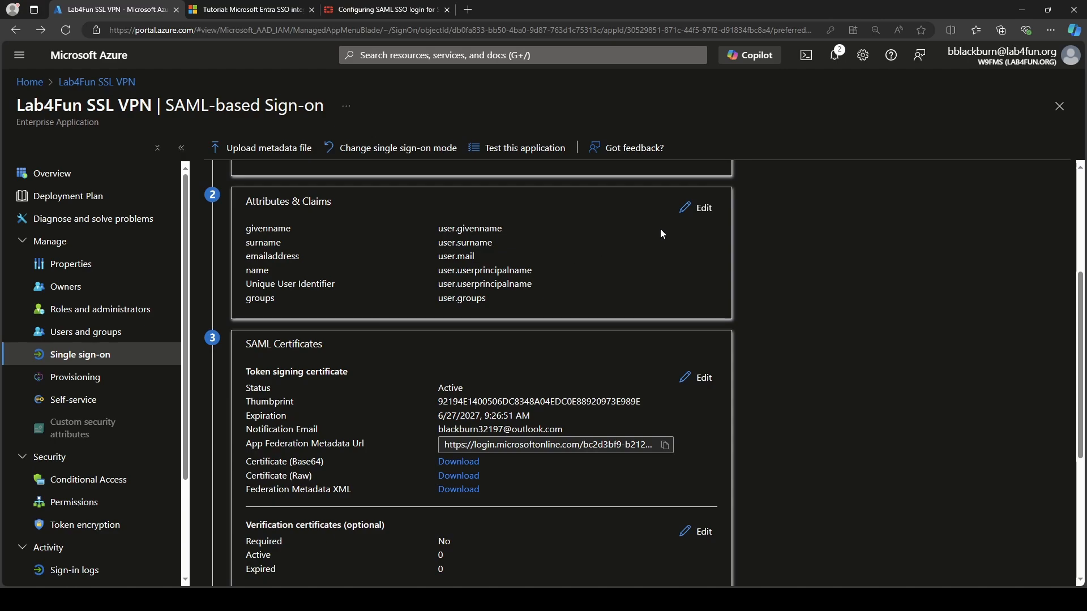
left_click(692, 210)
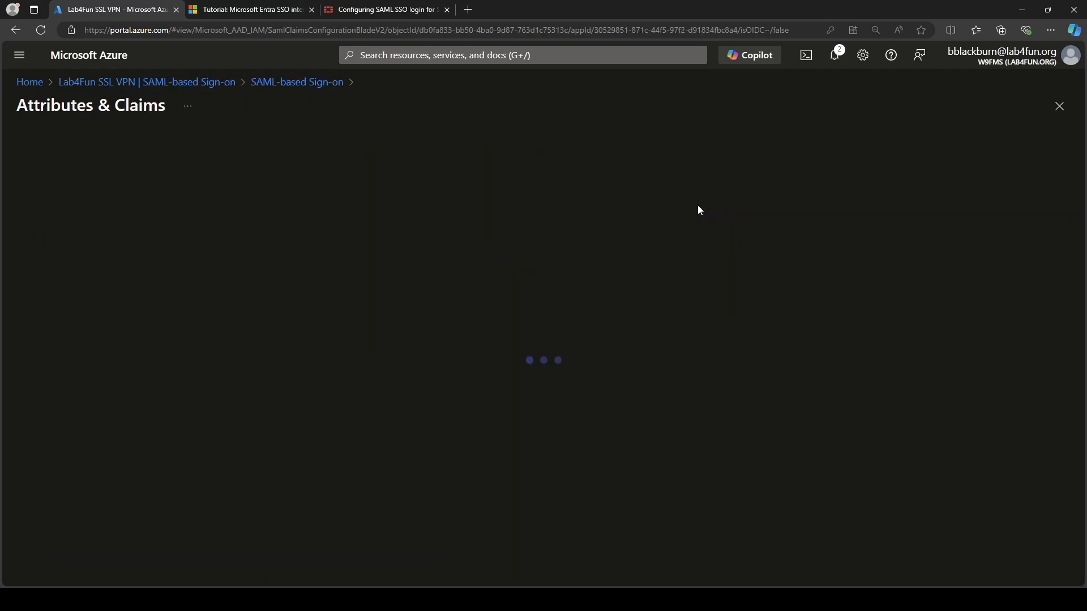
left_click(57, 154)
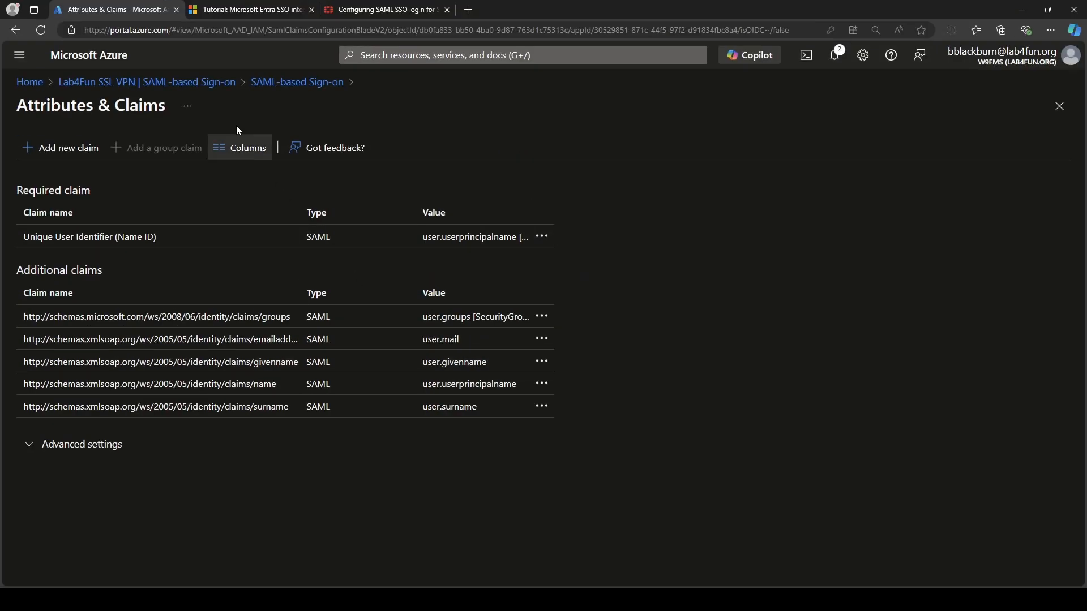
left_click(228, 82)
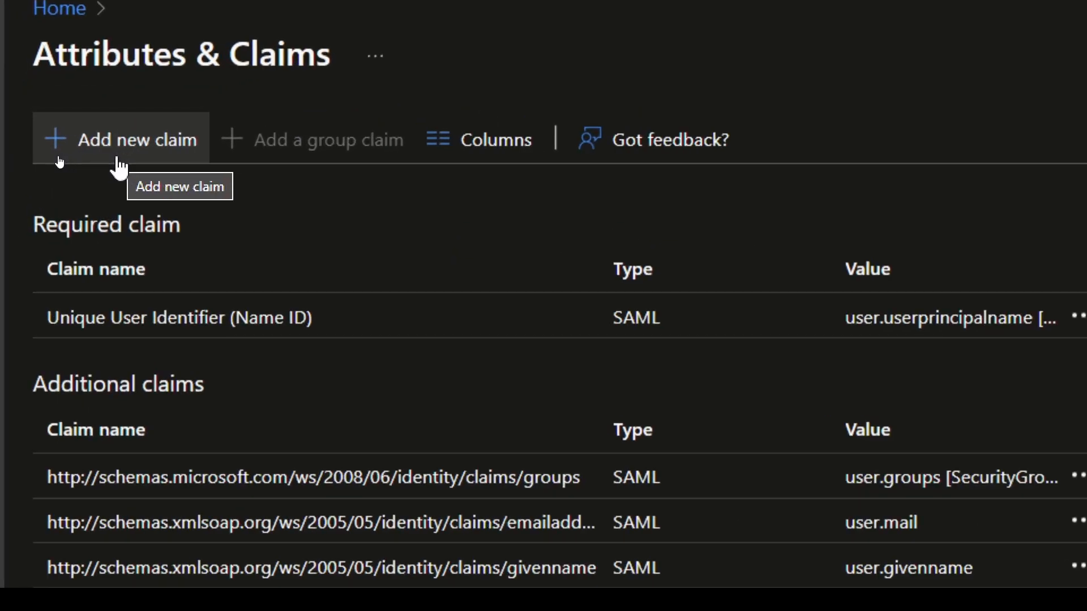
left_click(118, 164)
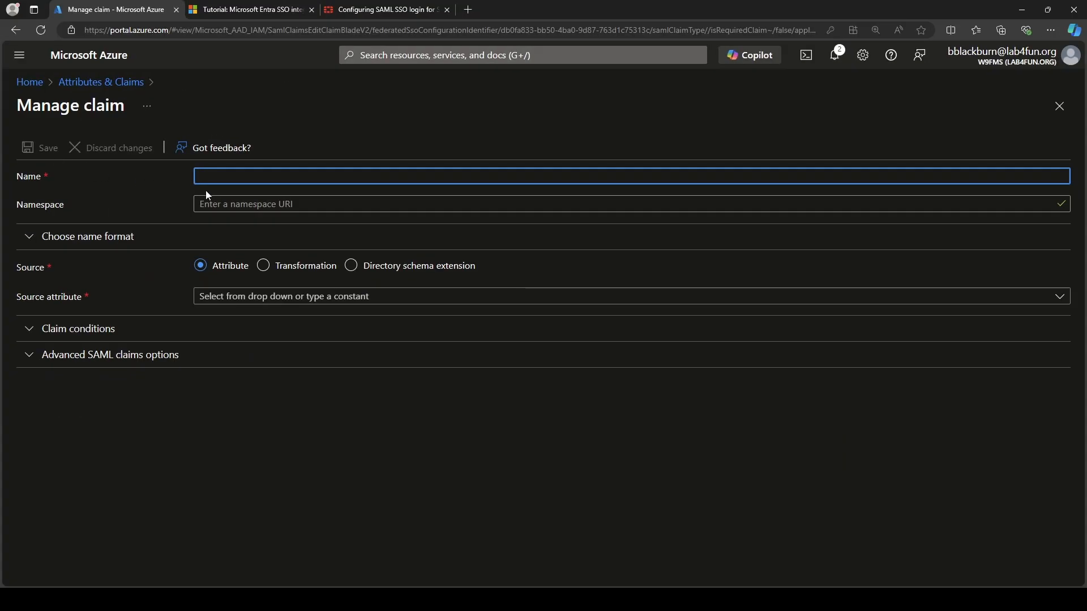
Copy 'username' from the tutorial into the new claim's Name.
left_click(262, 10)
scroll(430, 373, "up", 5)
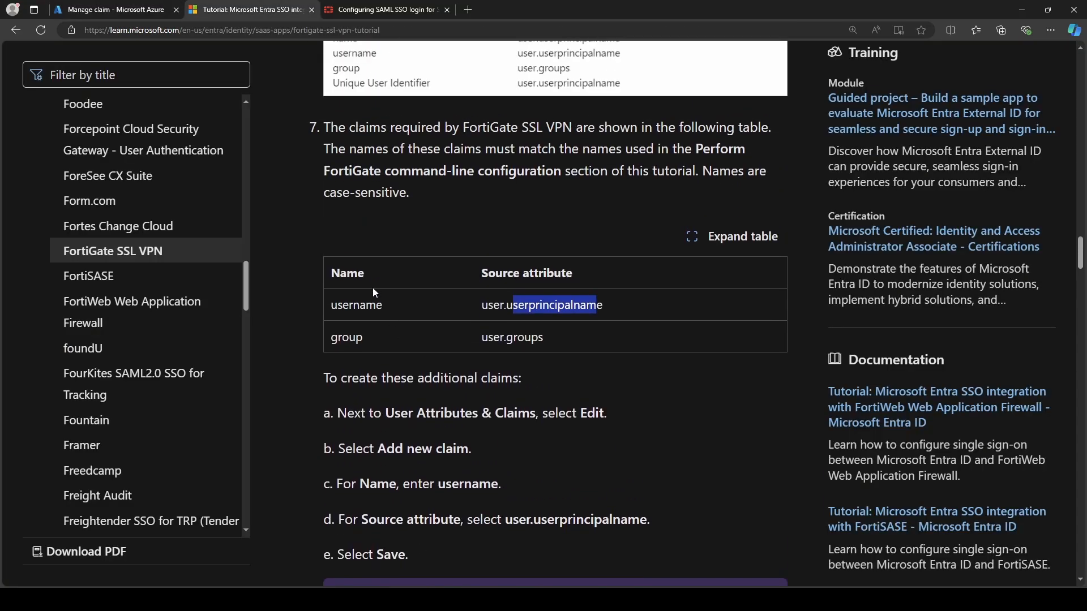
double_click(355, 306)
key("ctrl+c")
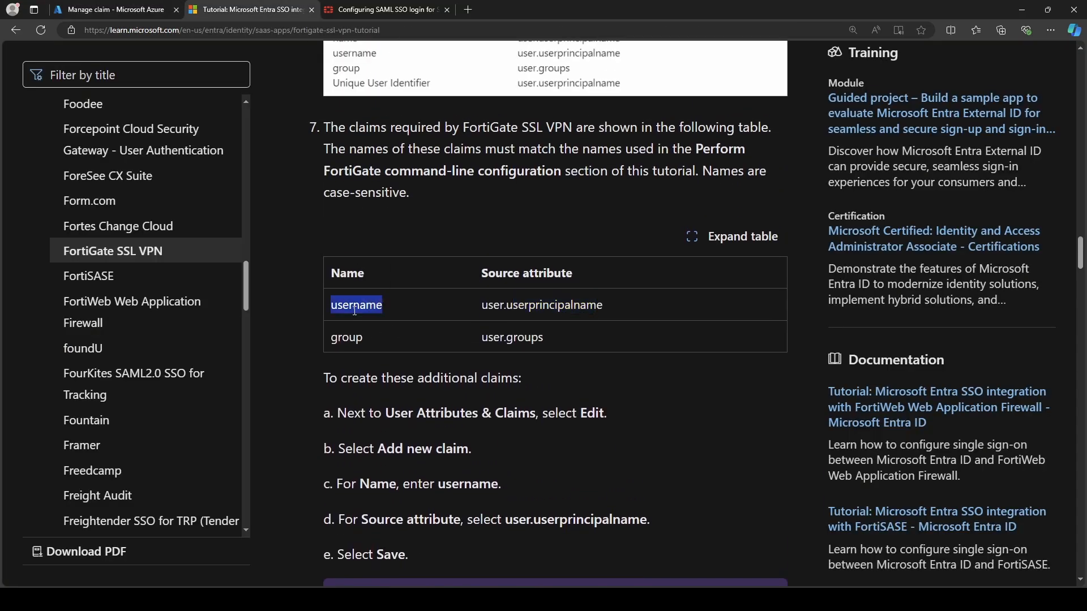
left_click(113, 10)
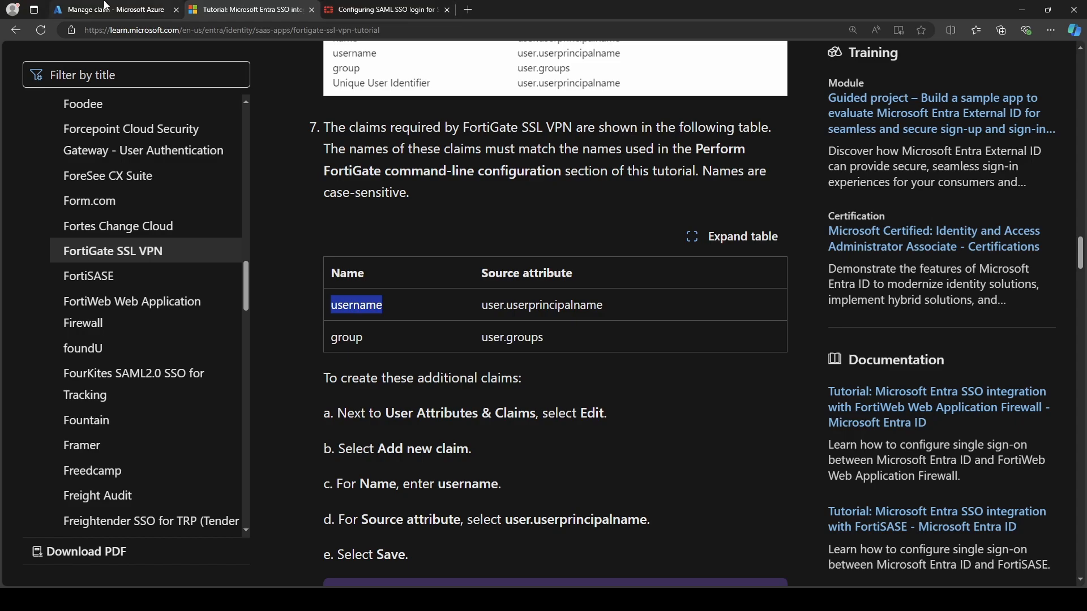
key("ctrl+v")
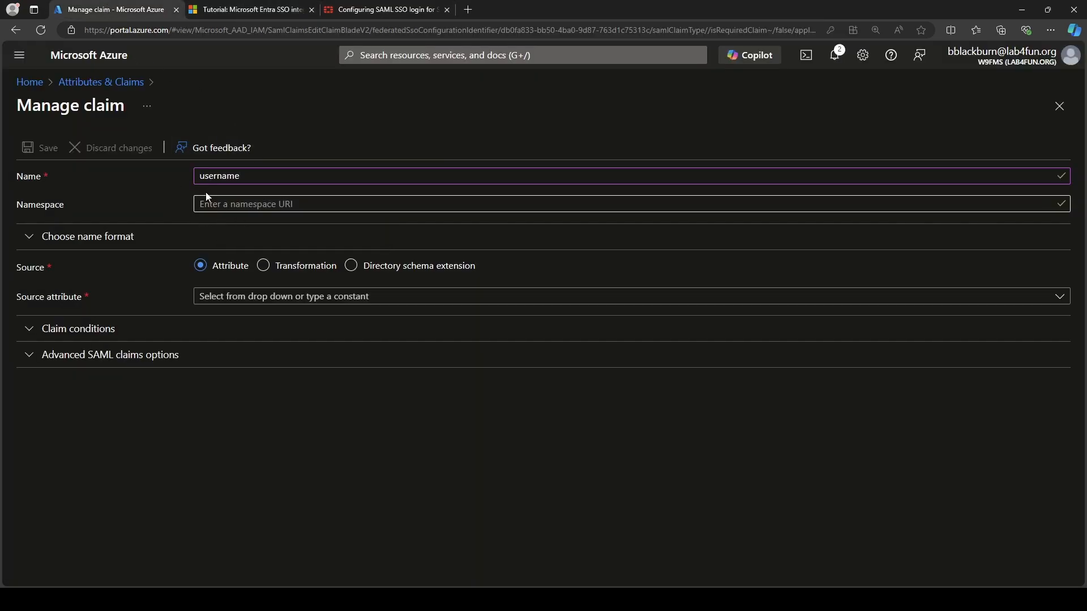
Pick user.userprincipalname as the source attribute, then discard the unsaved claim.
left_click(262, 7)
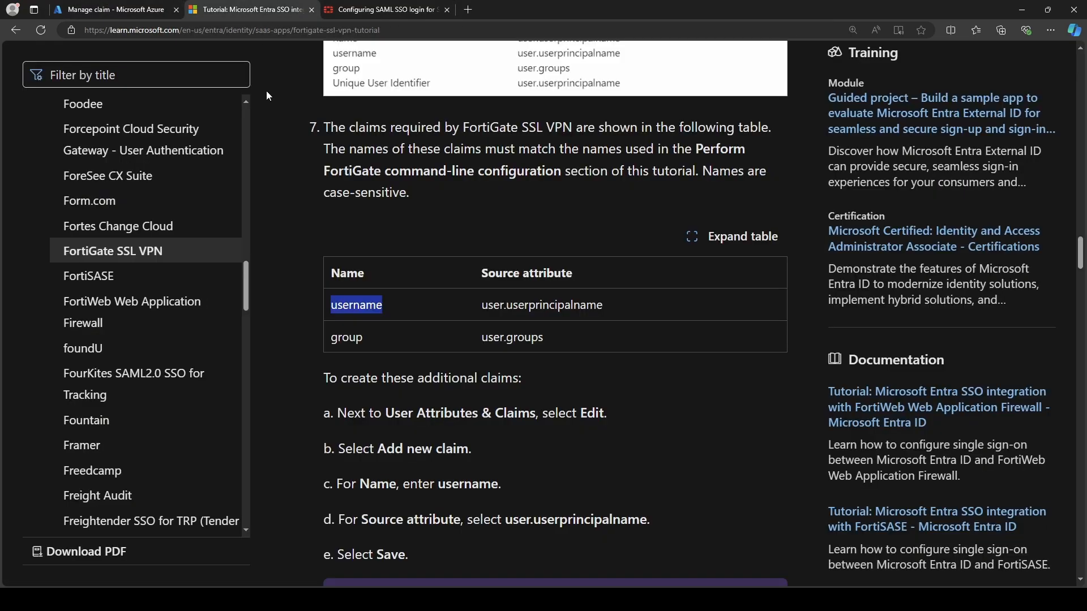
double_click(521, 306)
key("ctrl+c")
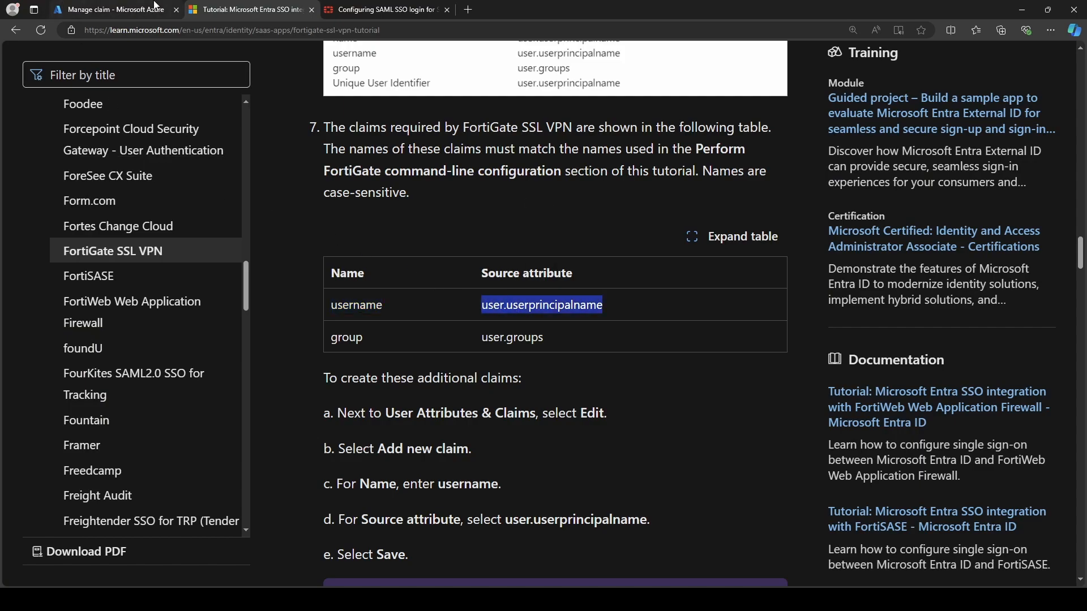
left_click(91, 6)
left_click(246, 298)
left_click(244, 302)
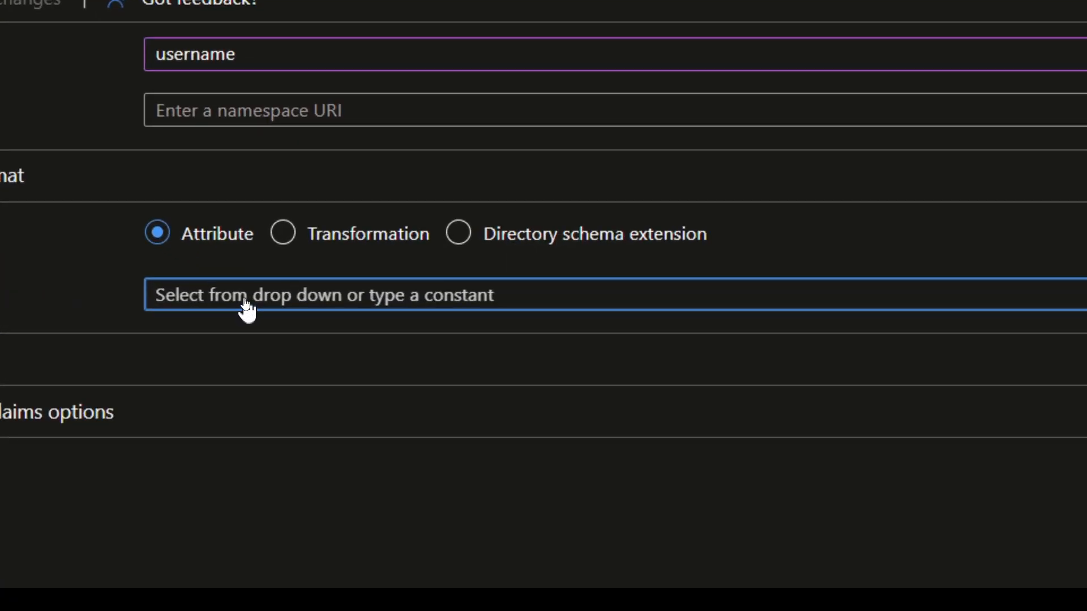
left_click(246, 305)
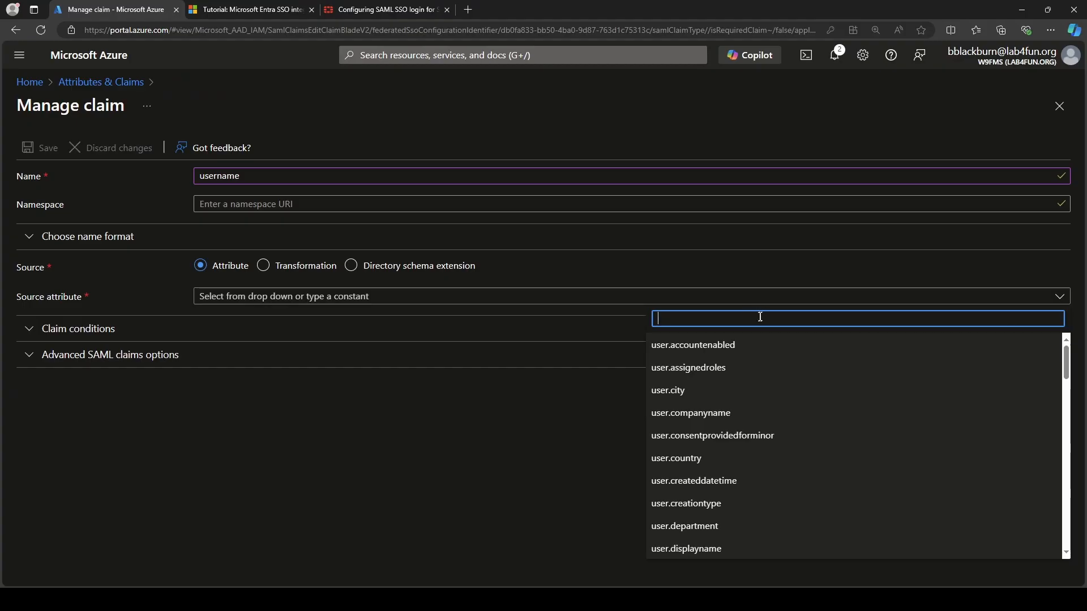
key("ctrl+v")
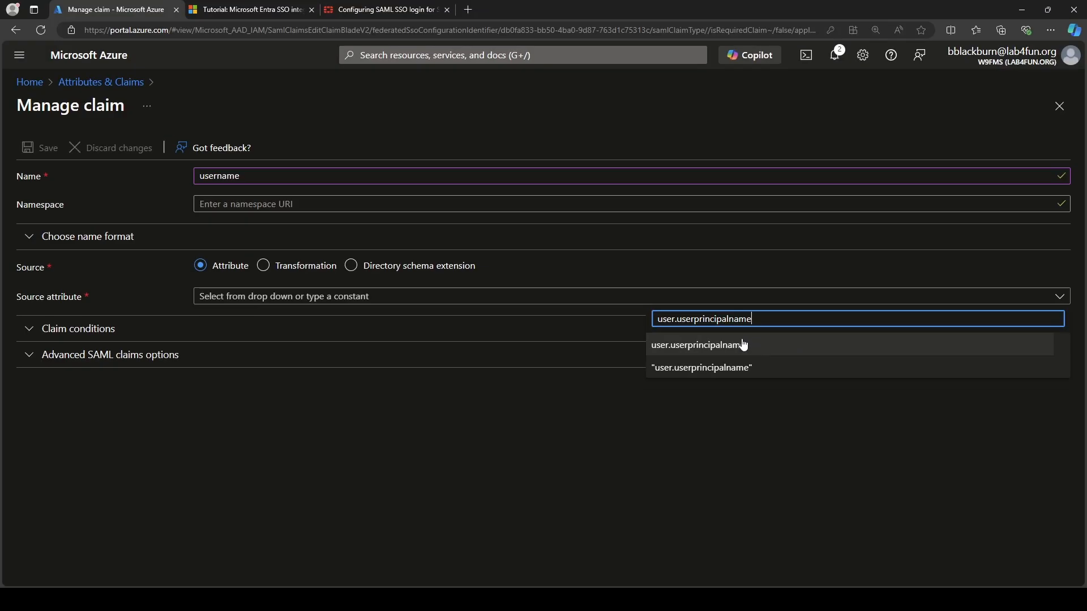
left_click(369, 414)
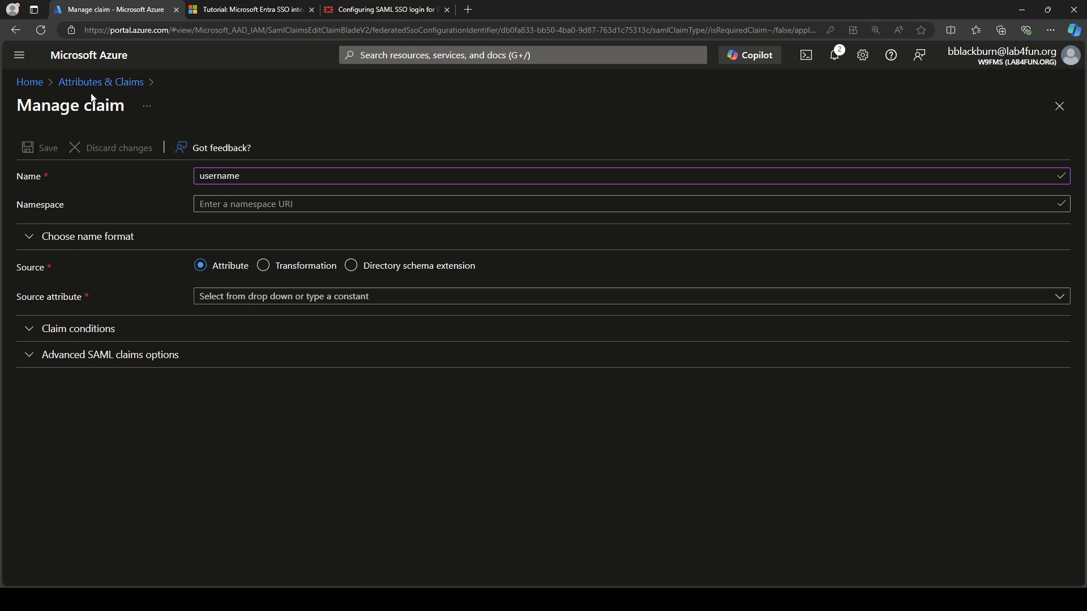
left_click(15, 30)
left_click(593, 90)
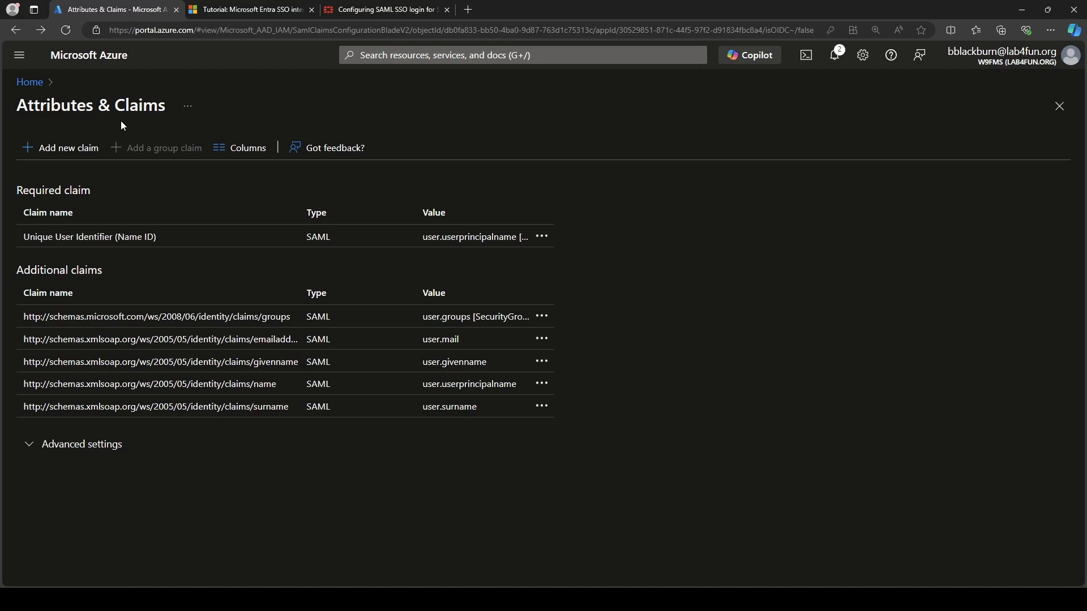
Download the Base64 signing certificate as Lab4Fun SSL VPN.cer and keep it despite the warning.
left_click(15, 30)
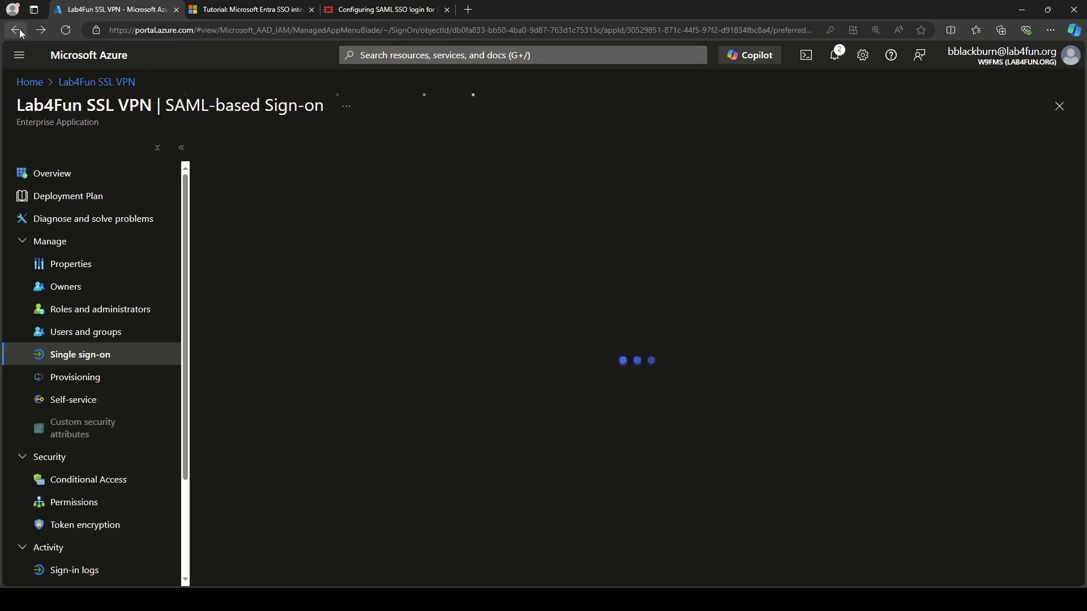
scroll(465, 398, "down", 2)
scroll(465, 398, "down", 4)
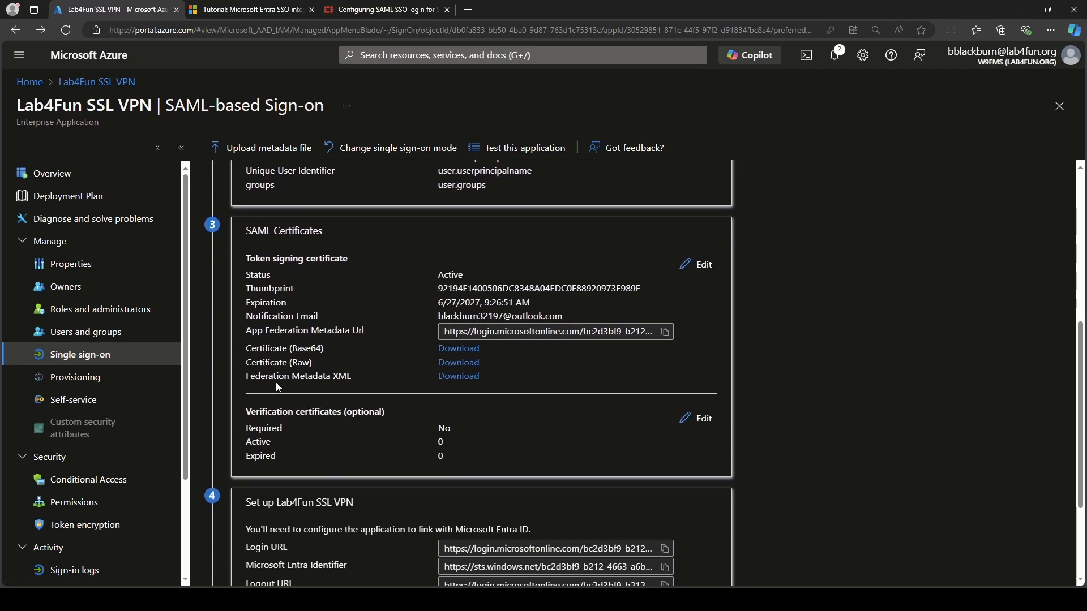
mouse_move(242, 340)
left_mouse_down()
mouse_move(277, 359)
mouse_move(513, 362)
left_mouse_up()
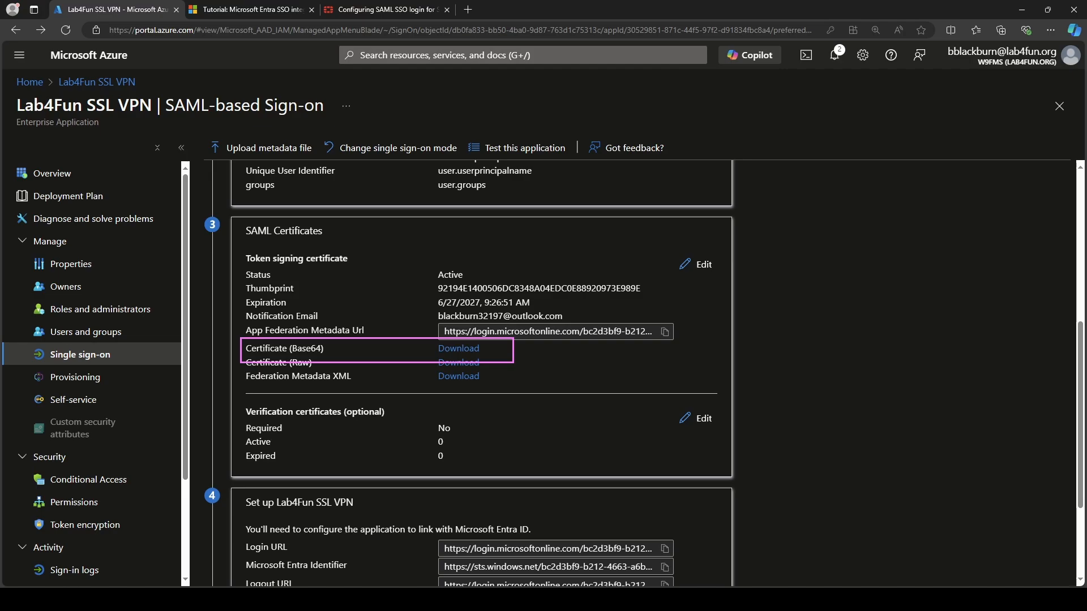
left_click(456, 348)
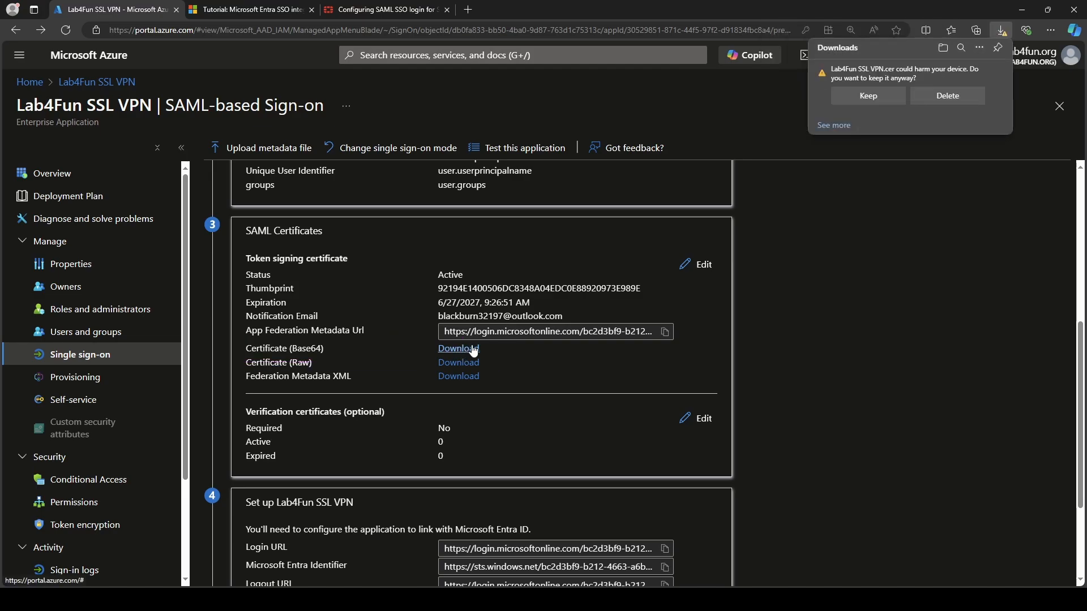
left_click(874, 95)
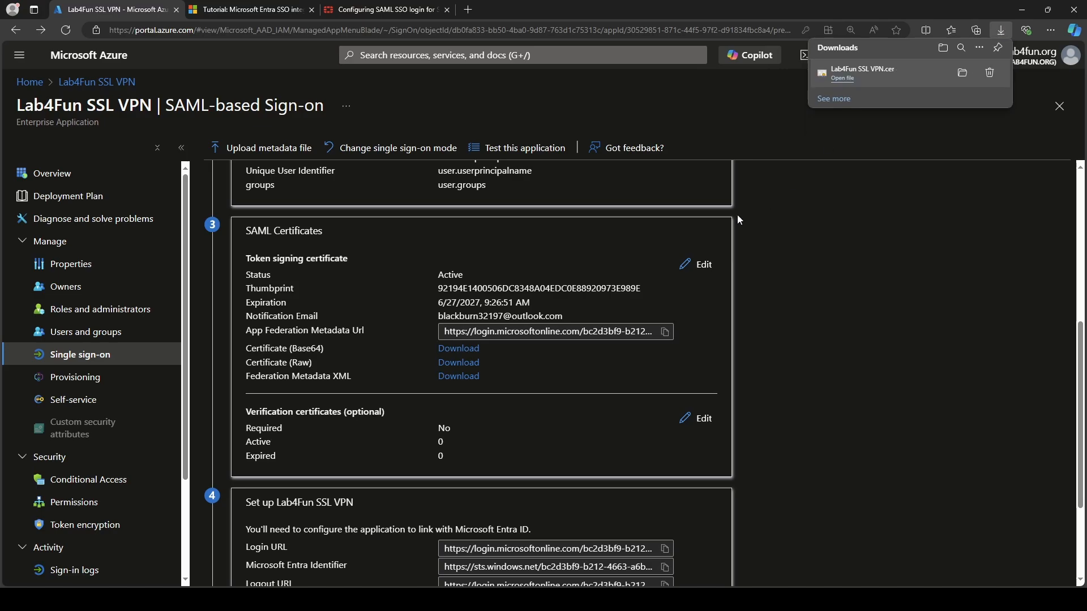
left_click(626, 283)
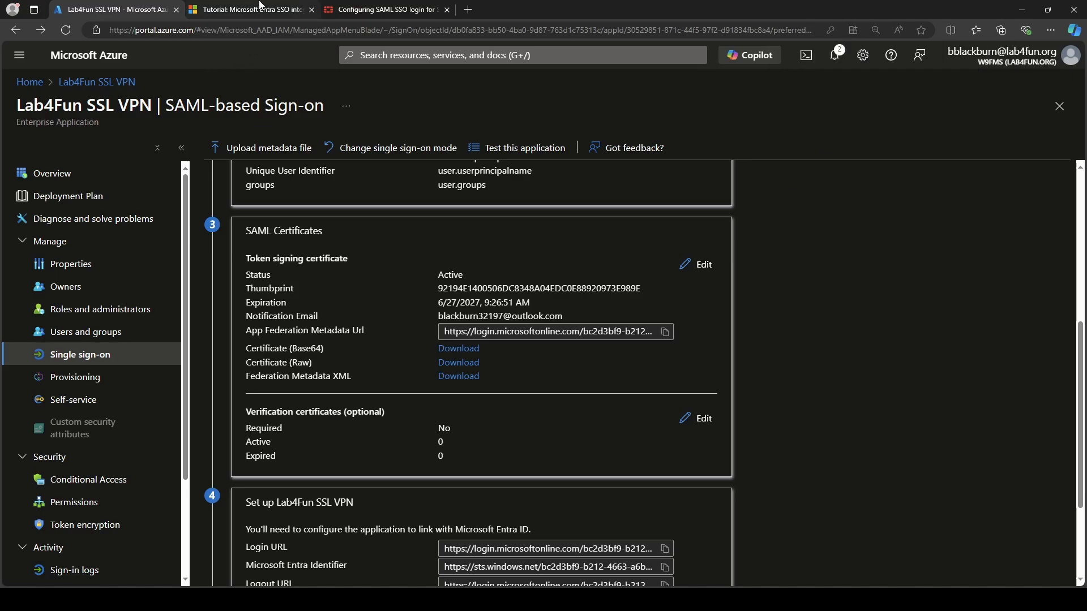
left_click(259, 7)
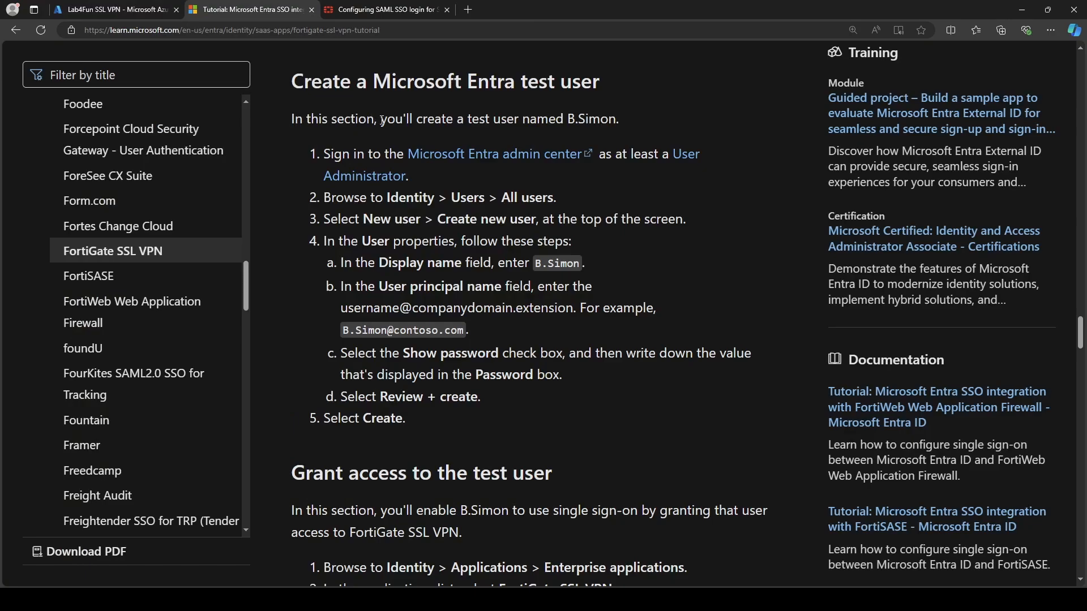
scroll(372, 136, "up", 2)
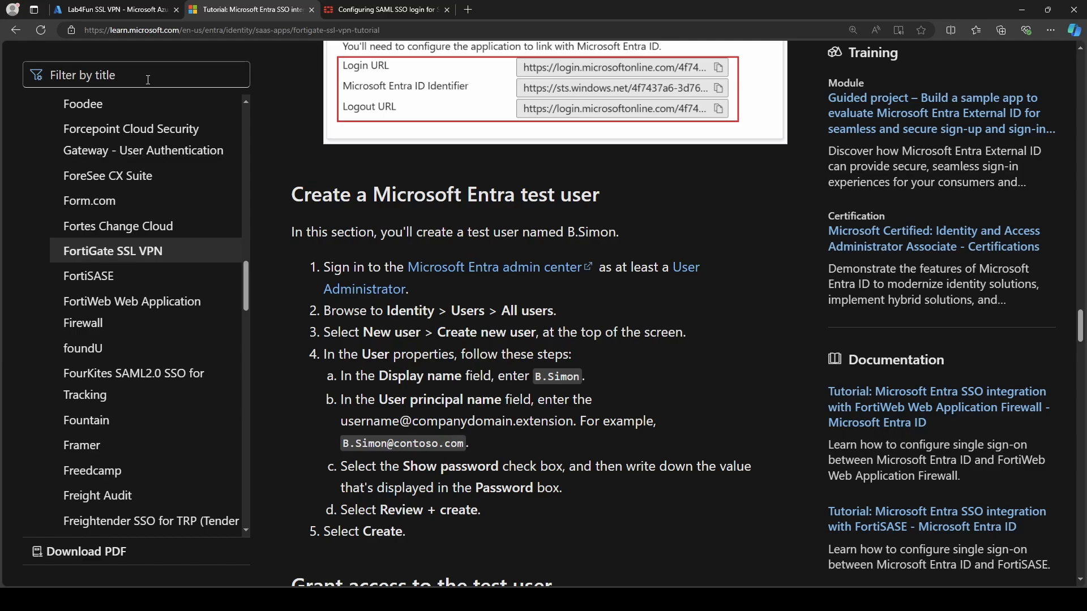
left_click(135, 7)
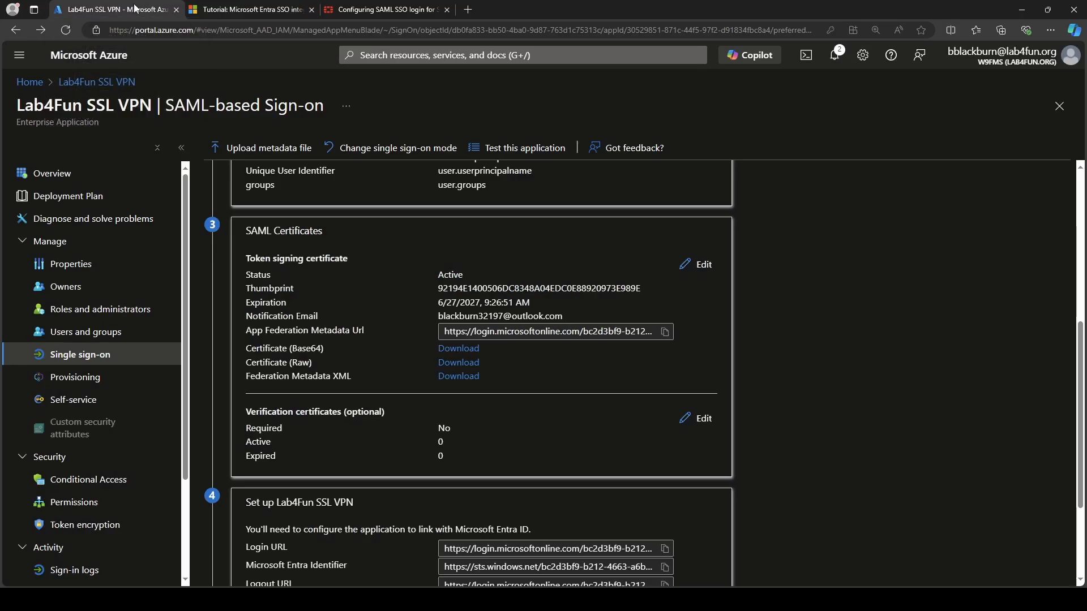
Start a new internal user in Entra ID Users, then abandon the blank form for Home.
left_click(39, 83)
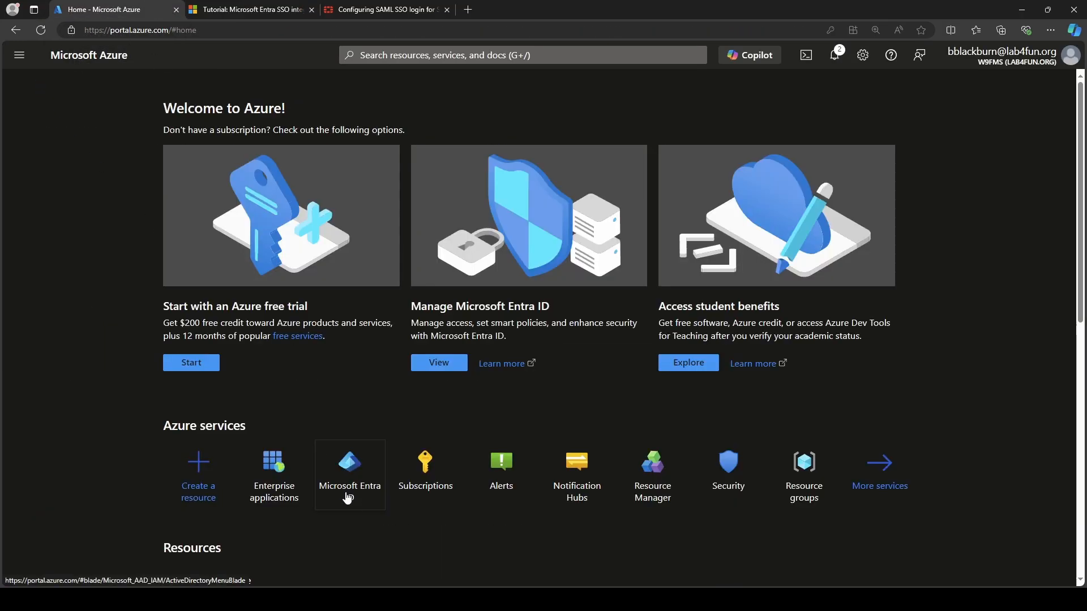
left_click(337, 493)
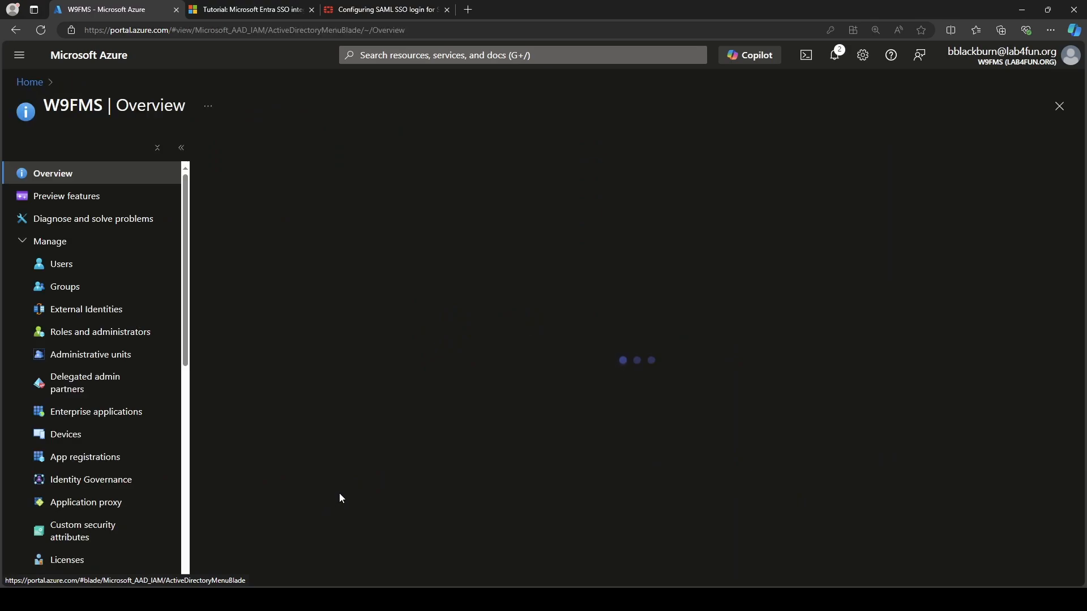
left_click(113, 274)
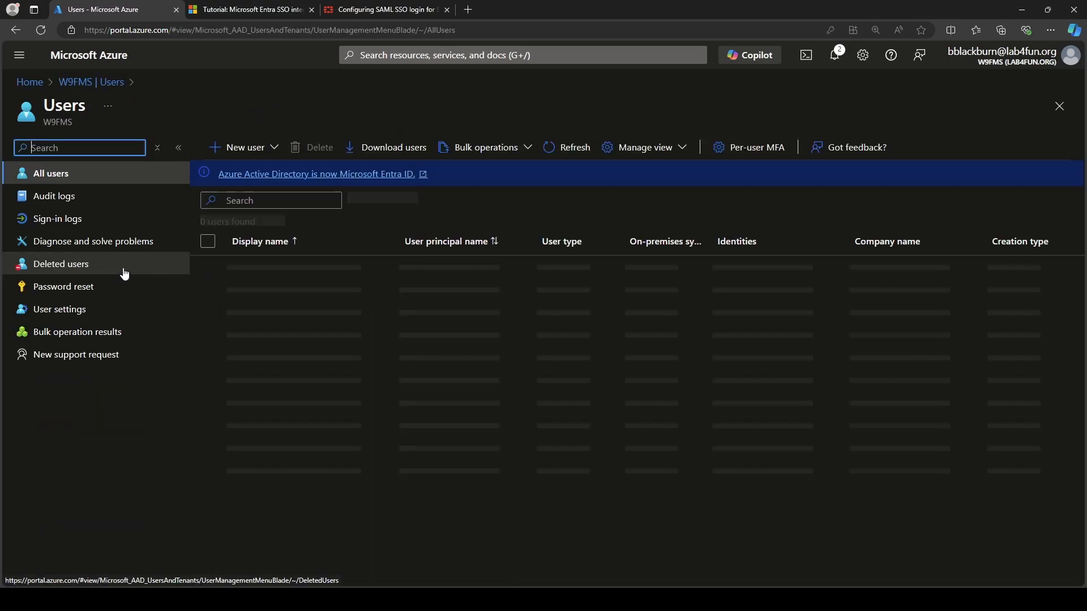
left_click(239, 152)
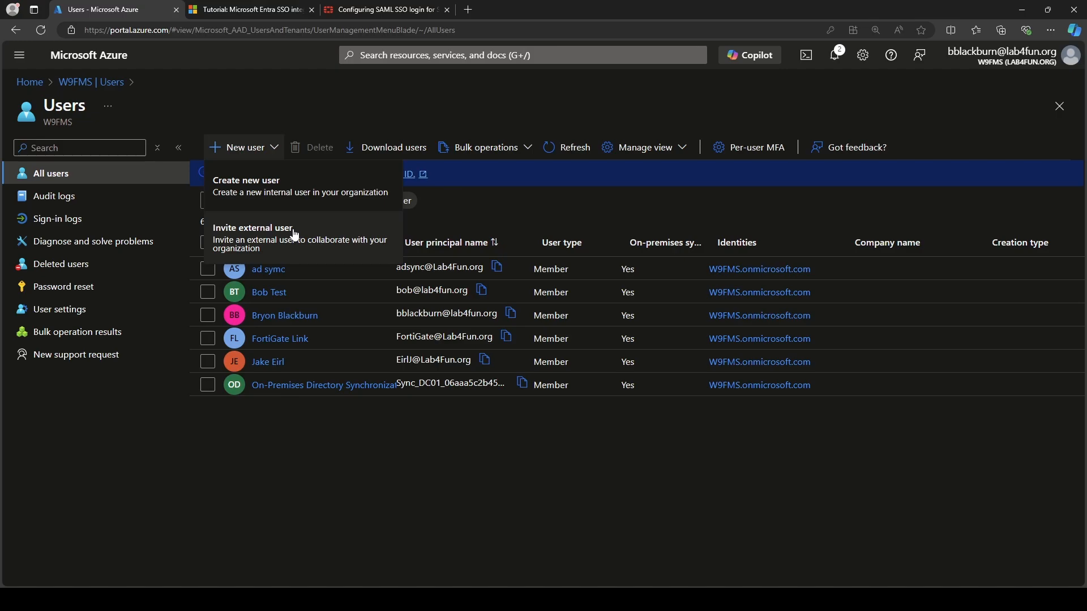
left_click(303, 210)
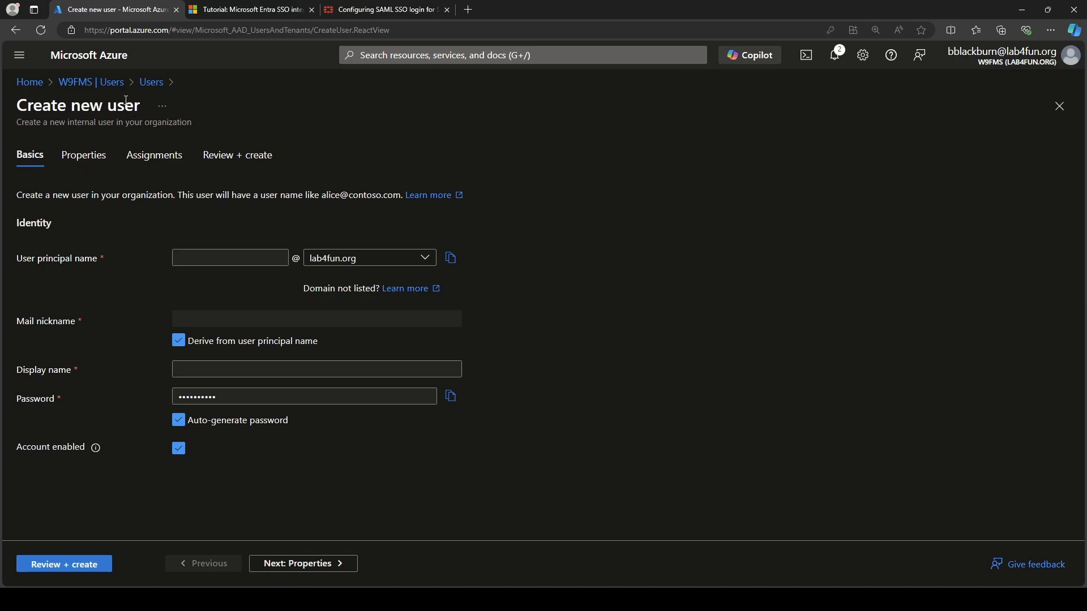
left_click(101, 83)
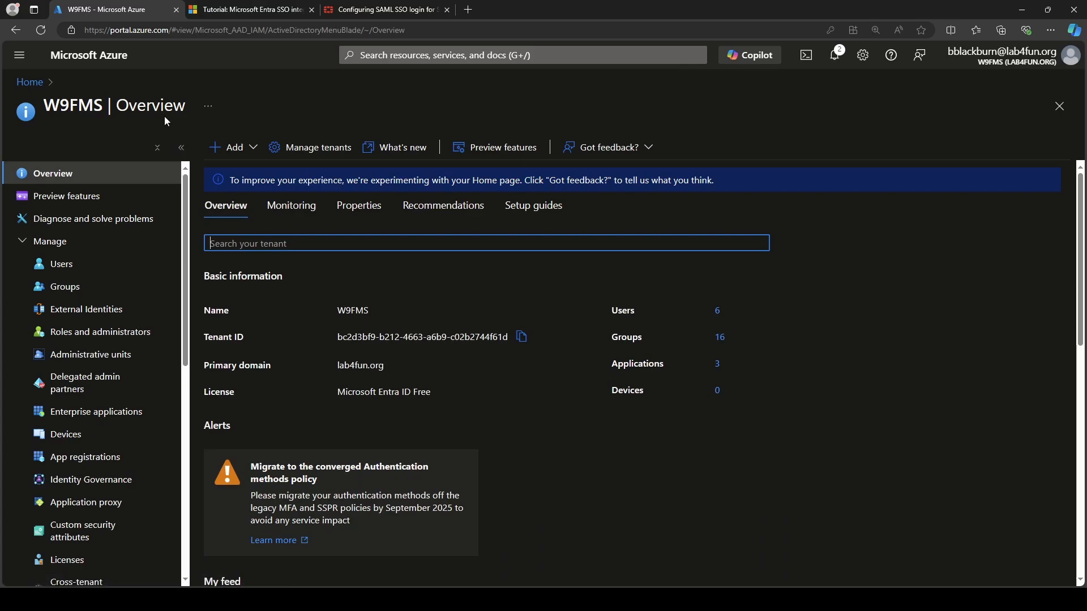
left_click(35, 84)
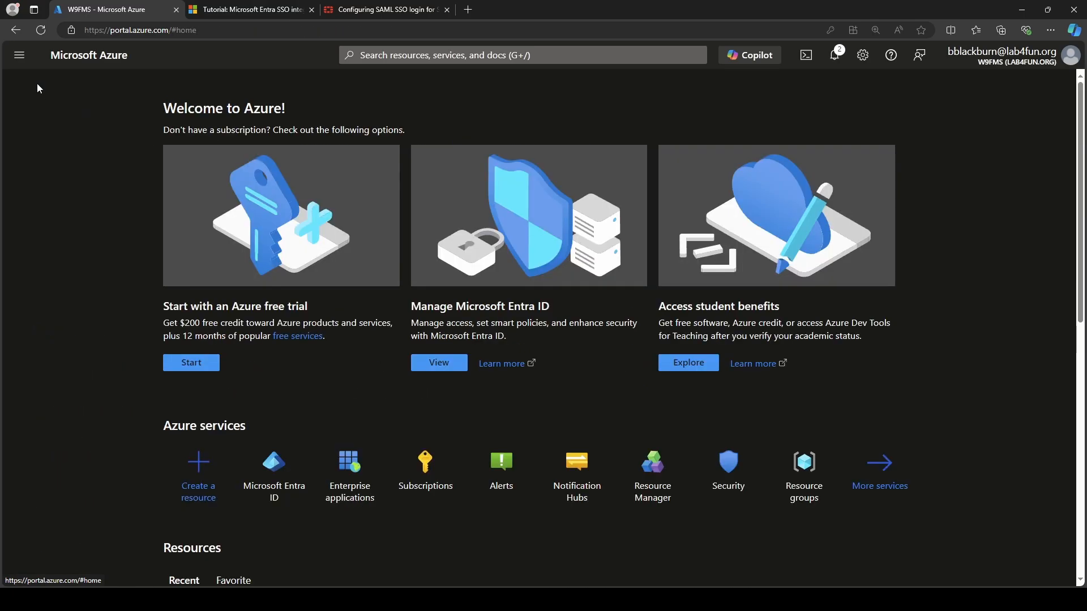
Review the Lab4Fun SSL VPN enterprise app's Users and groups, then return to its Overview.
left_click(351, 497)
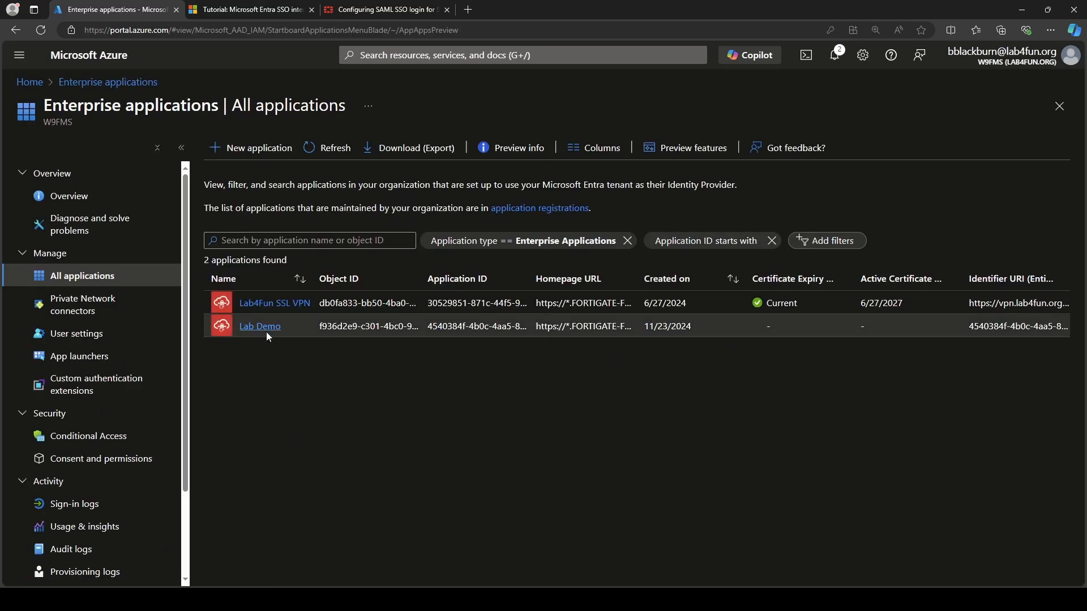
left_click(256, 305)
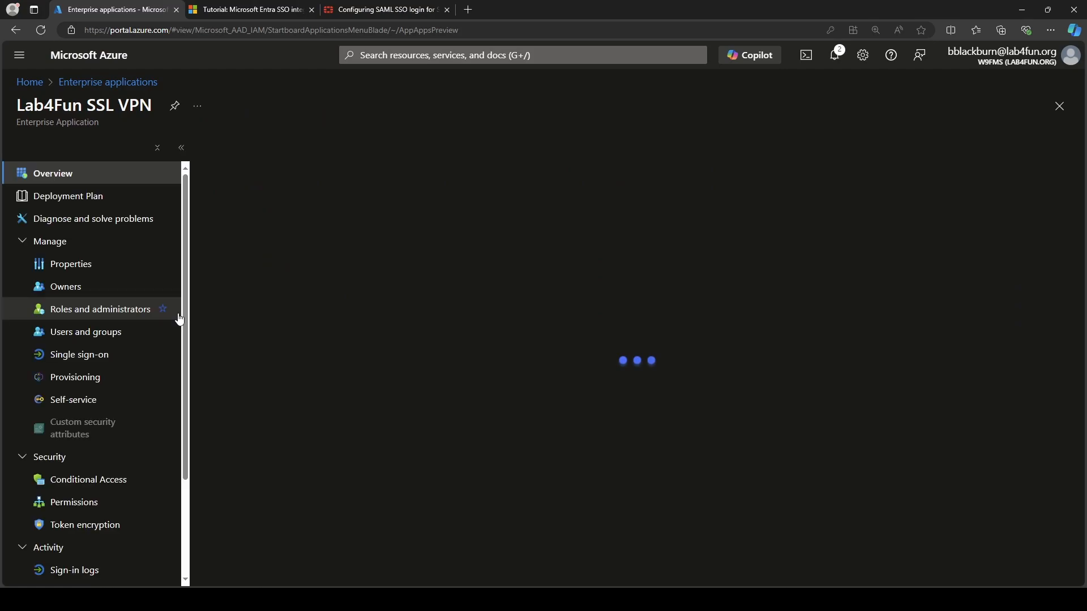
left_click(103, 336)
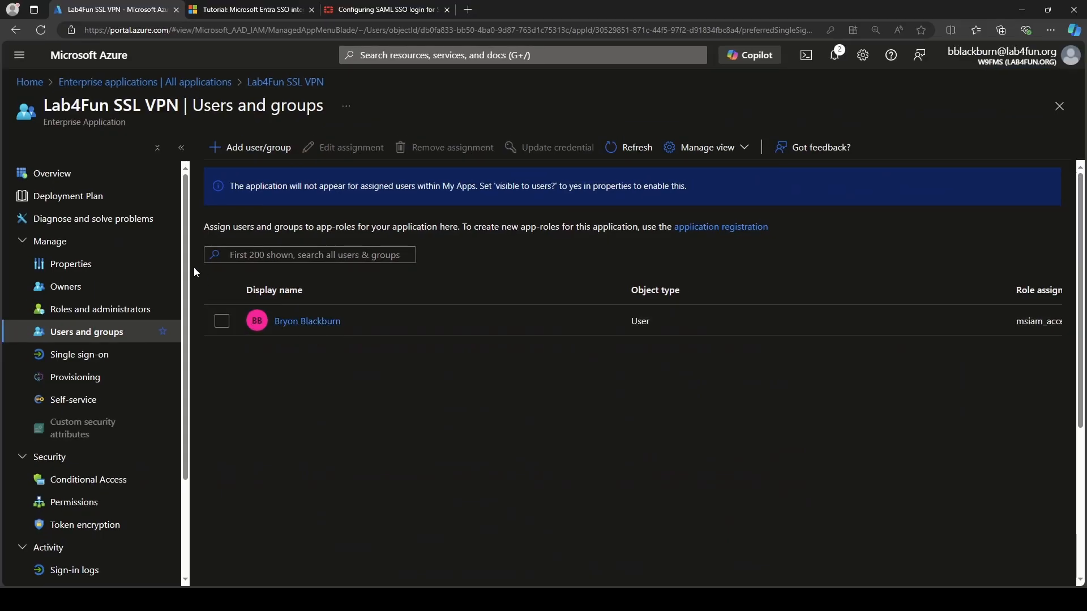
left_click(52, 174)
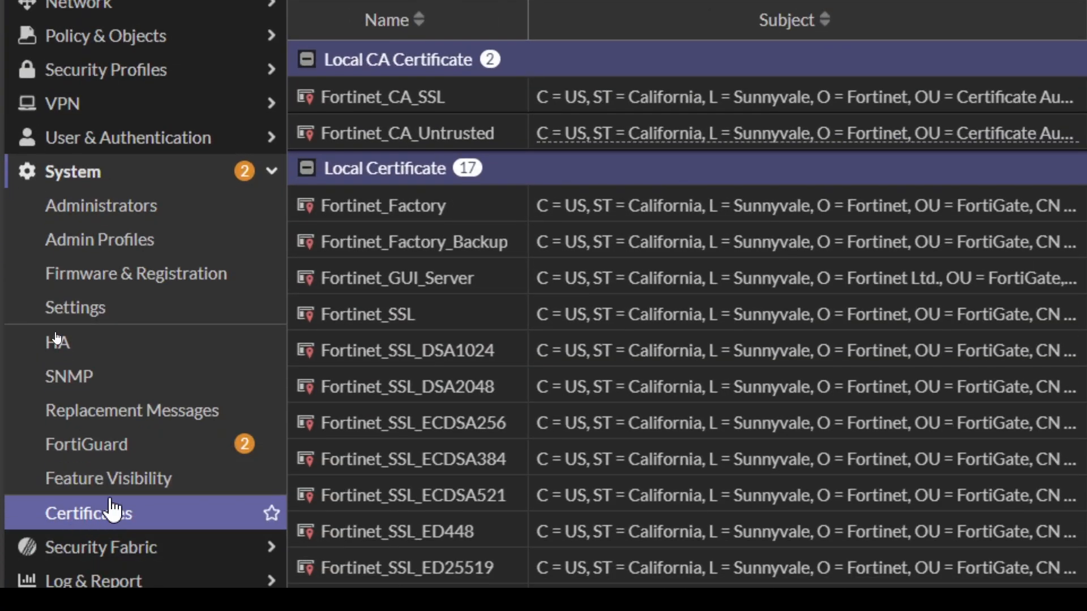
Import Lab4Fun SSL VPN.cer into FortiGate Certificates as remote certificate REMOTE_Cert_2.
left_click(115, 493)
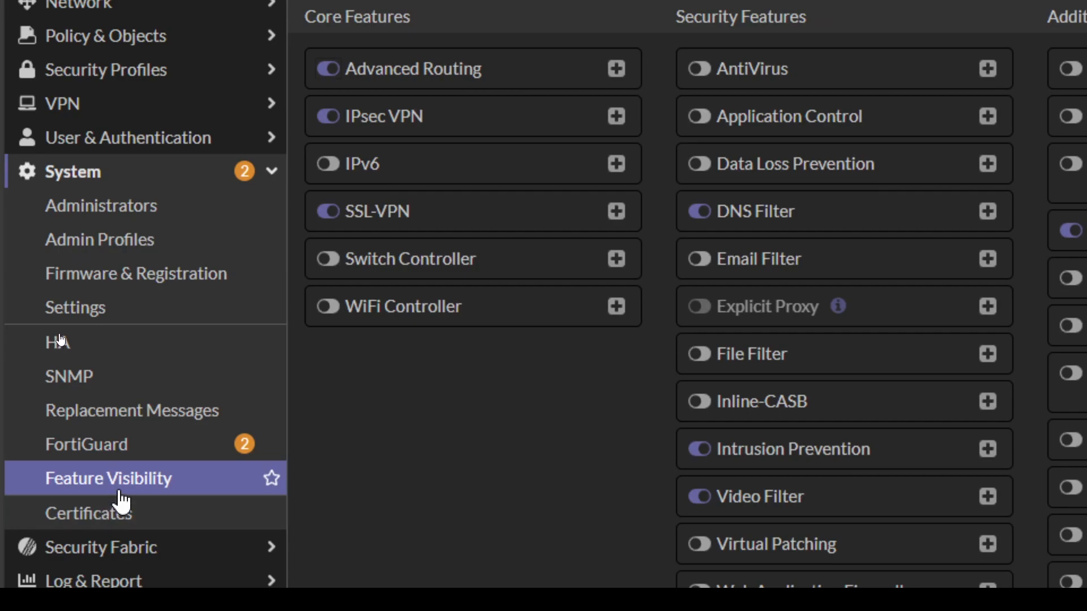
left_click(118, 527)
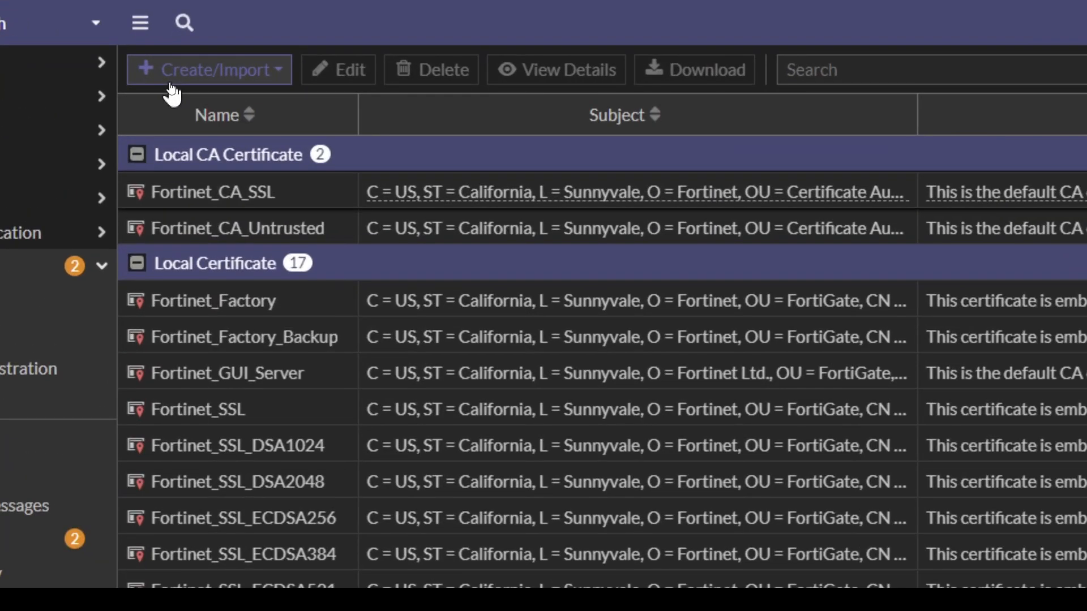
left_click(170, 82)
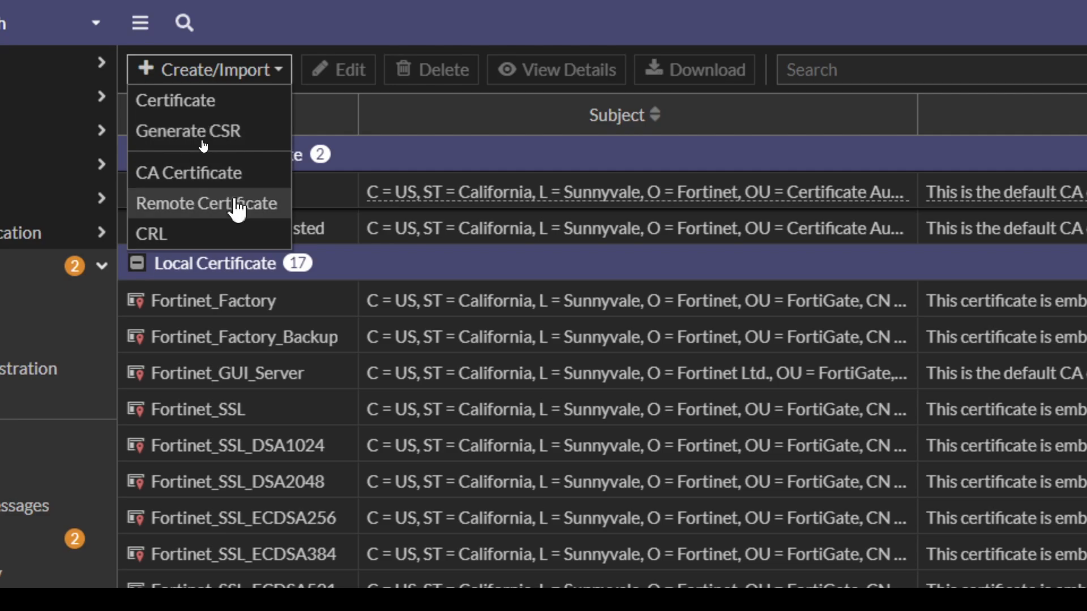
left_click(254, 204)
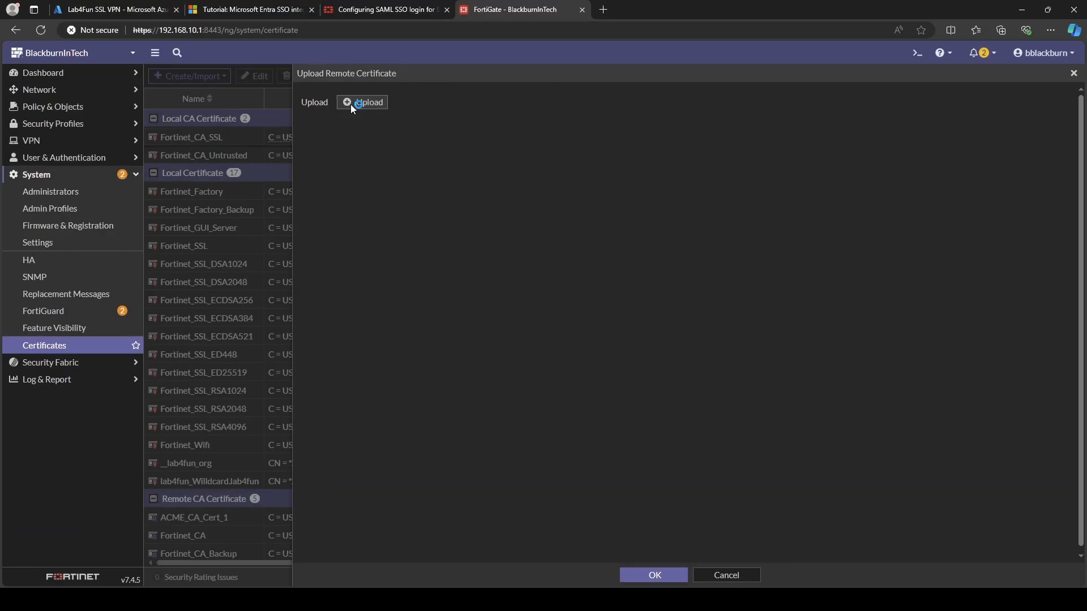
left_click(351, 104)
left_click(236, 98)
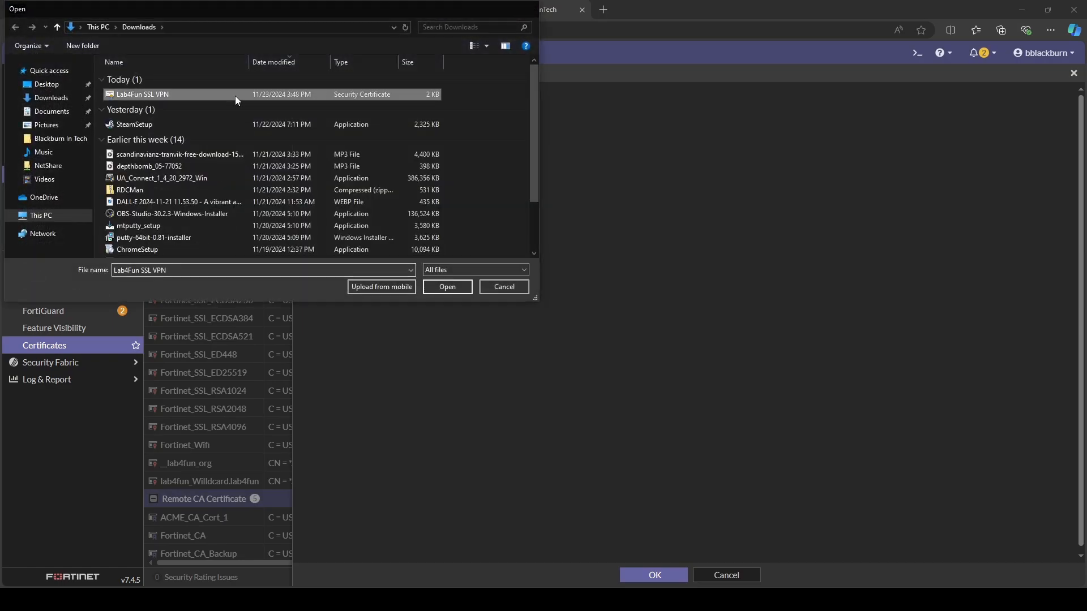
double_click(235, 96)
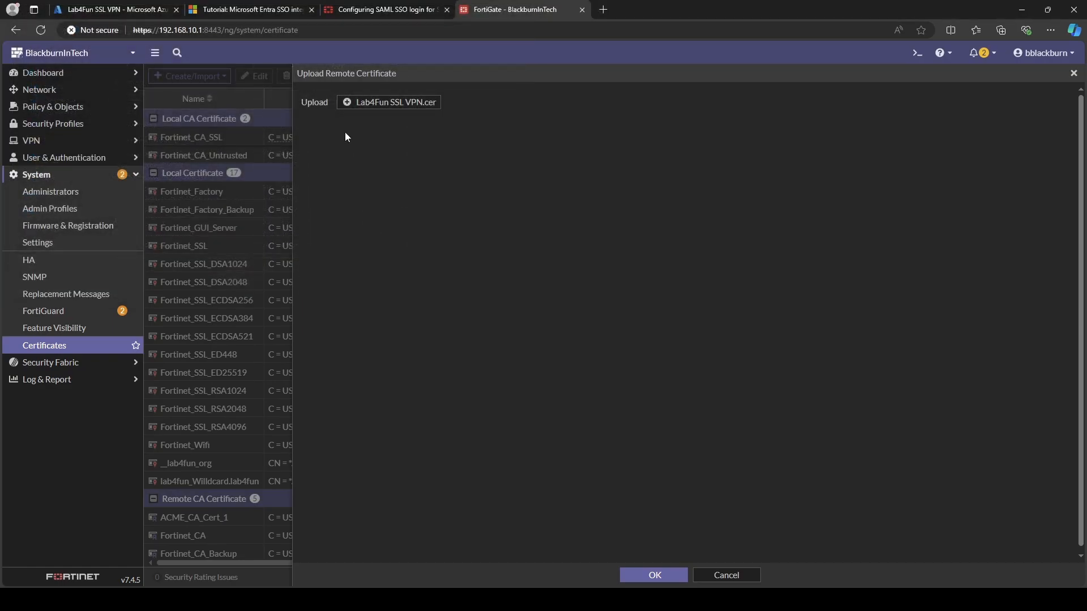
left_click(667, 578)
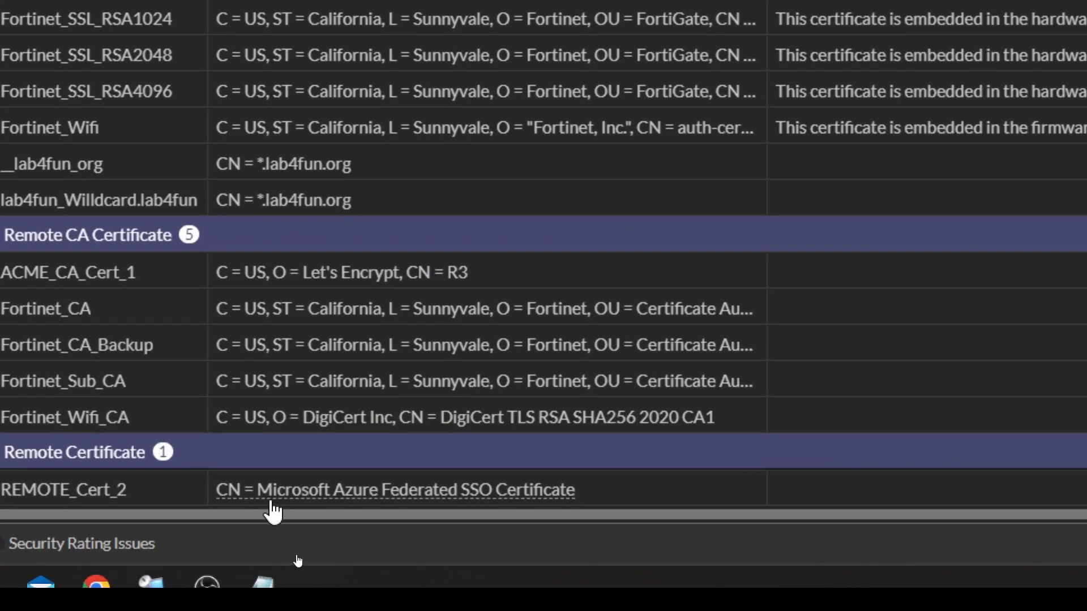
mouse_move(276, 512)
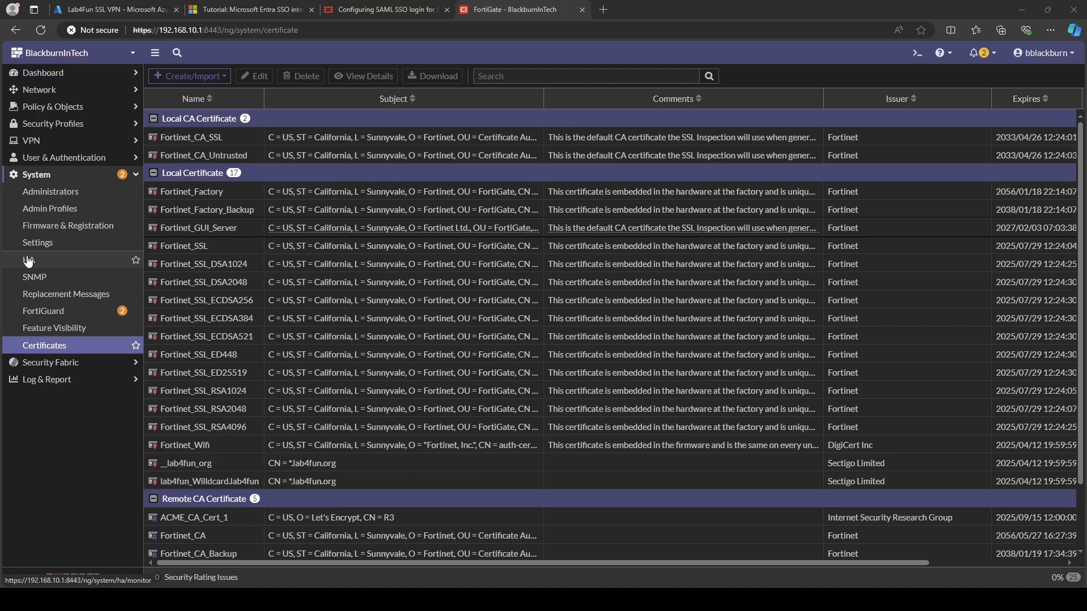
Open the azure entry under User & Authentication > Single Sign-On for editing.
left_click(87, 160)
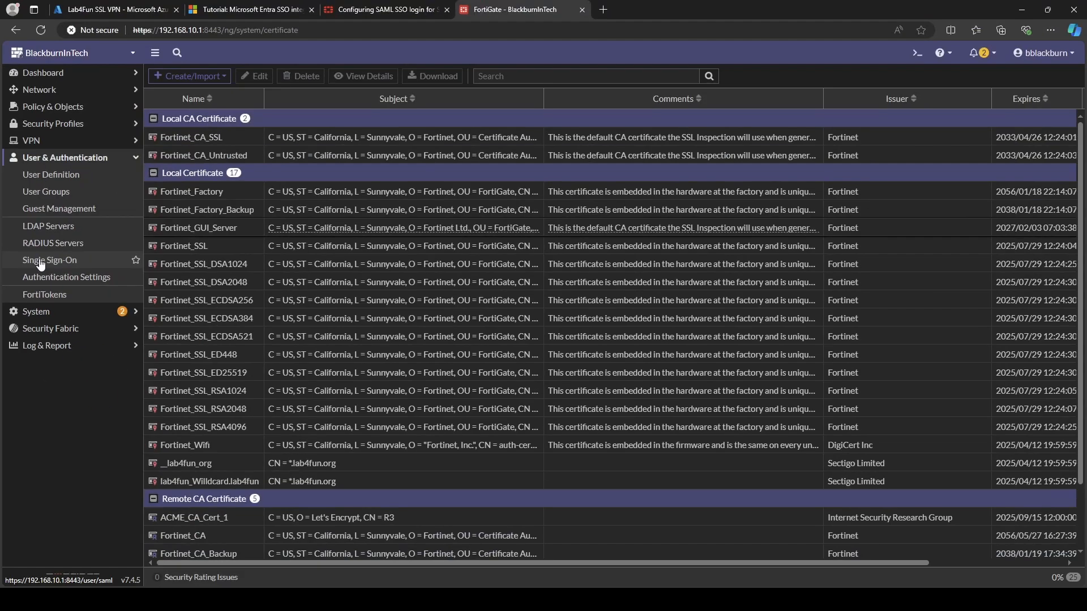
left_click(40, 262)
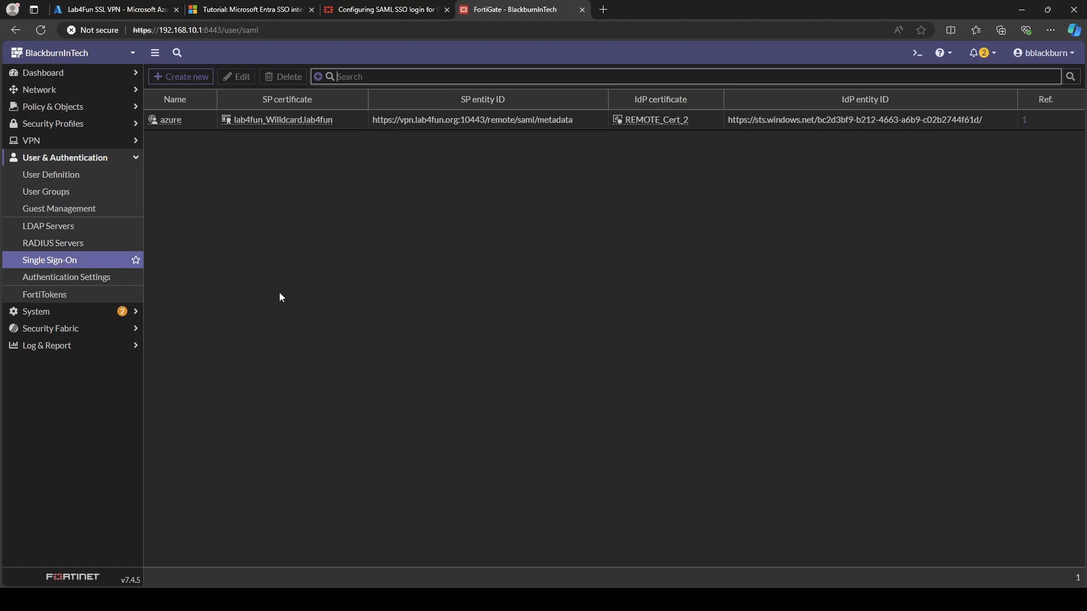
double_click(194, 124)
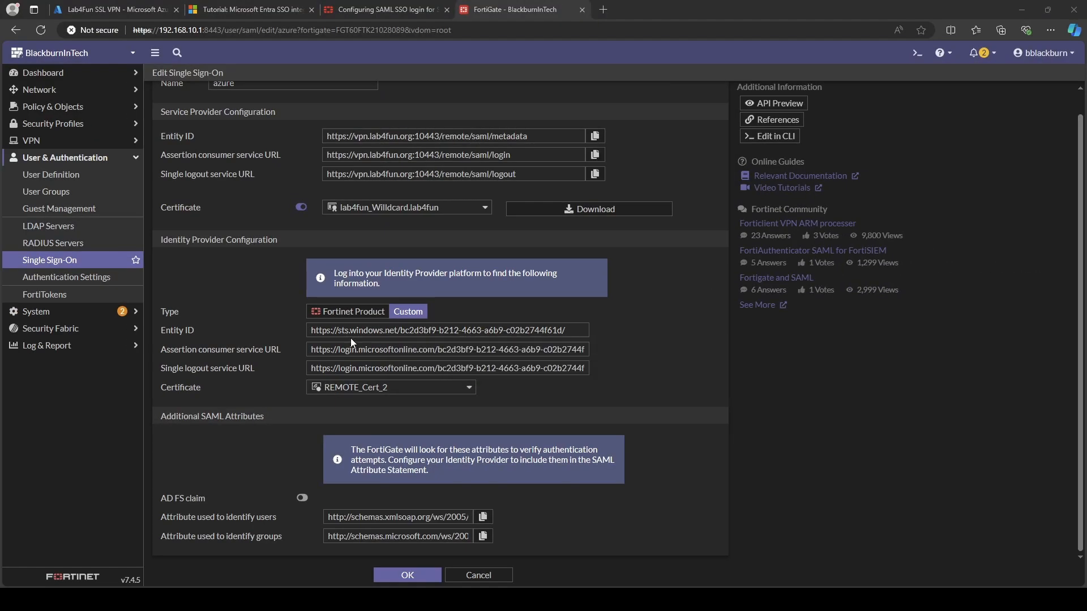
Show Lab4Fun SSL VPN's SAML-based Sign-on page with its vpn.lab4fun.org:10443 Basic SAML URLs.
left_click(133, 8)
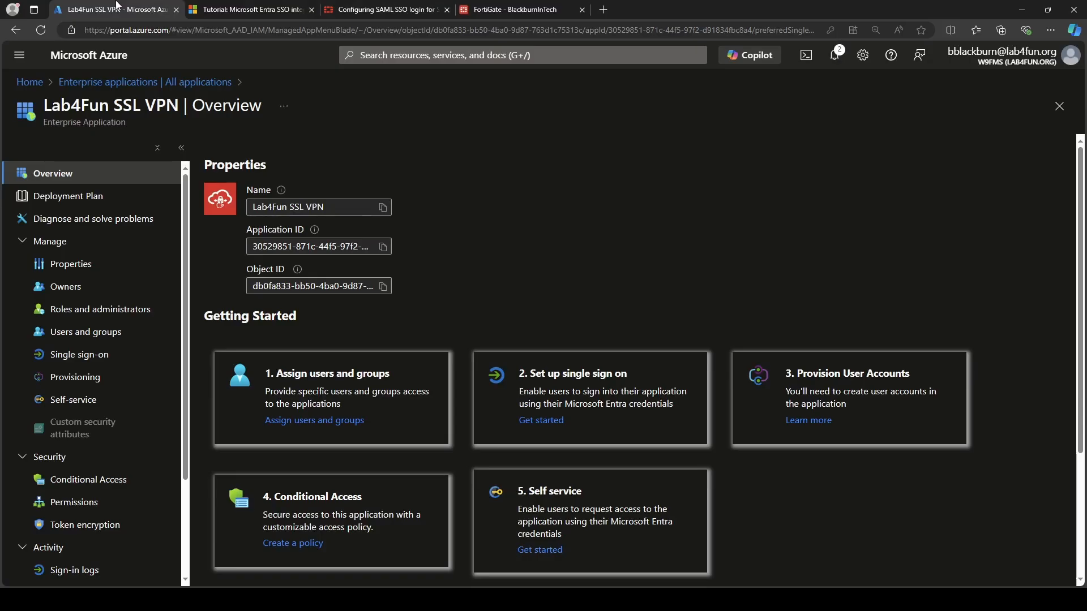
left_click(126, 363)
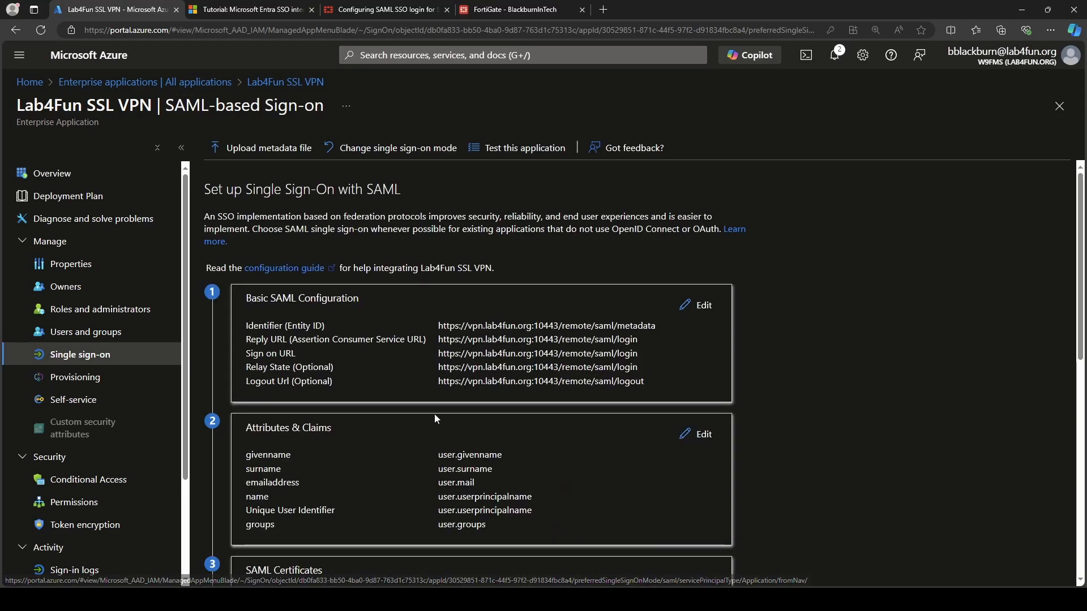
scroll(435, 416, "down", 10)
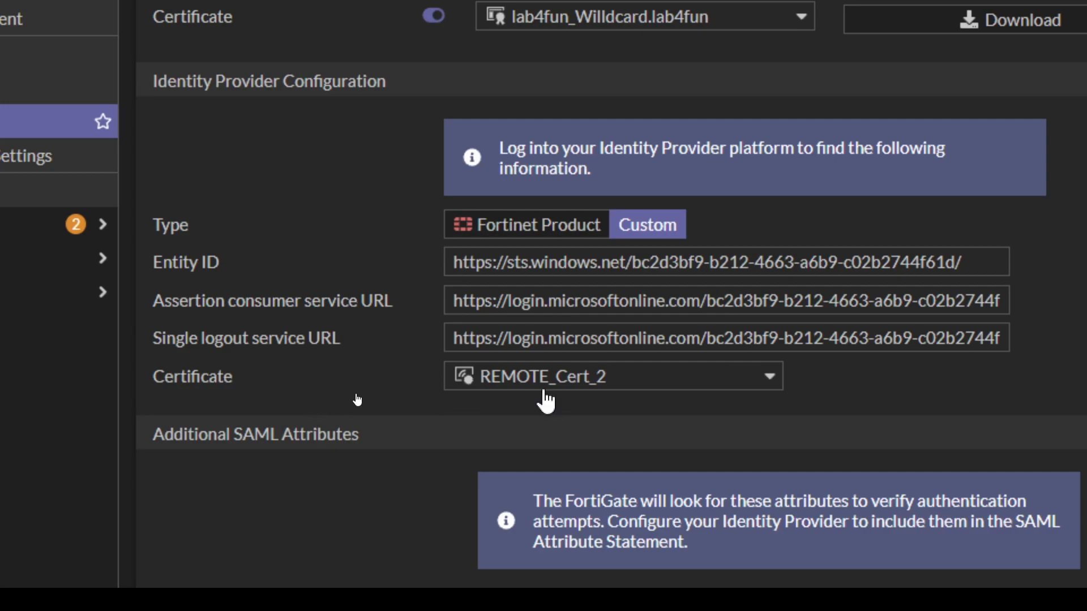
Inspect the azure entry's 'Attribute used to identify users' URL, then return to Azure's SAML page.
mouse_move(544, 392)
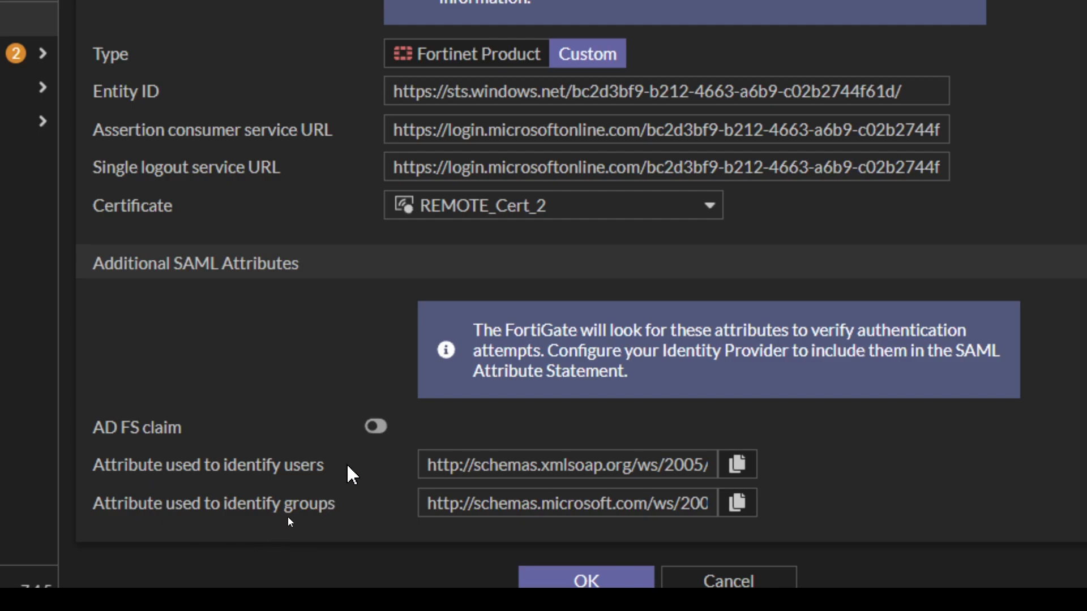
left_click_drag(493, 466, 733, 472)
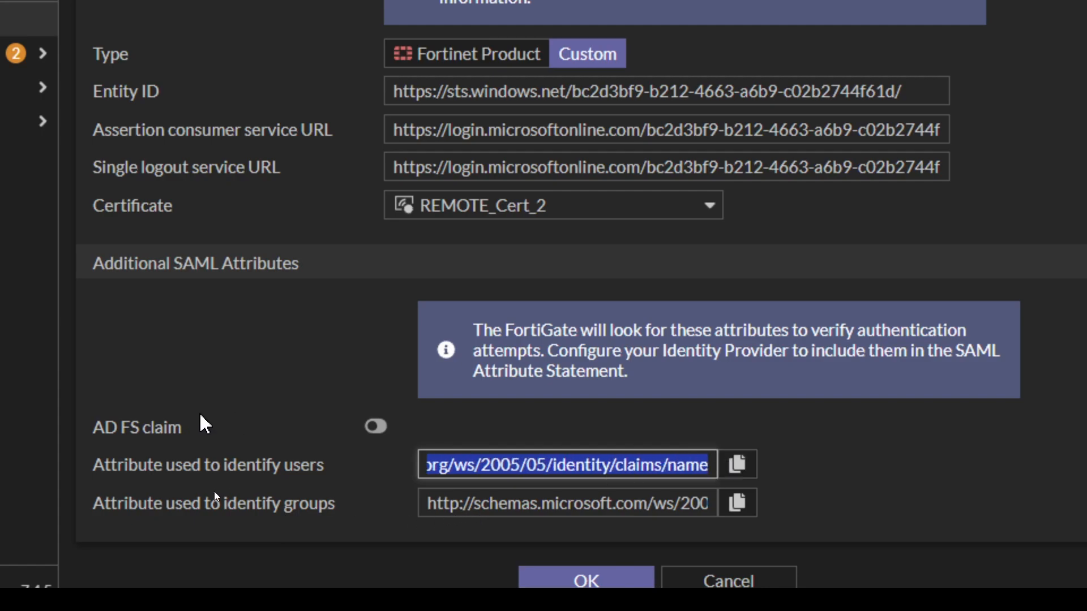
left_click(63, 383)
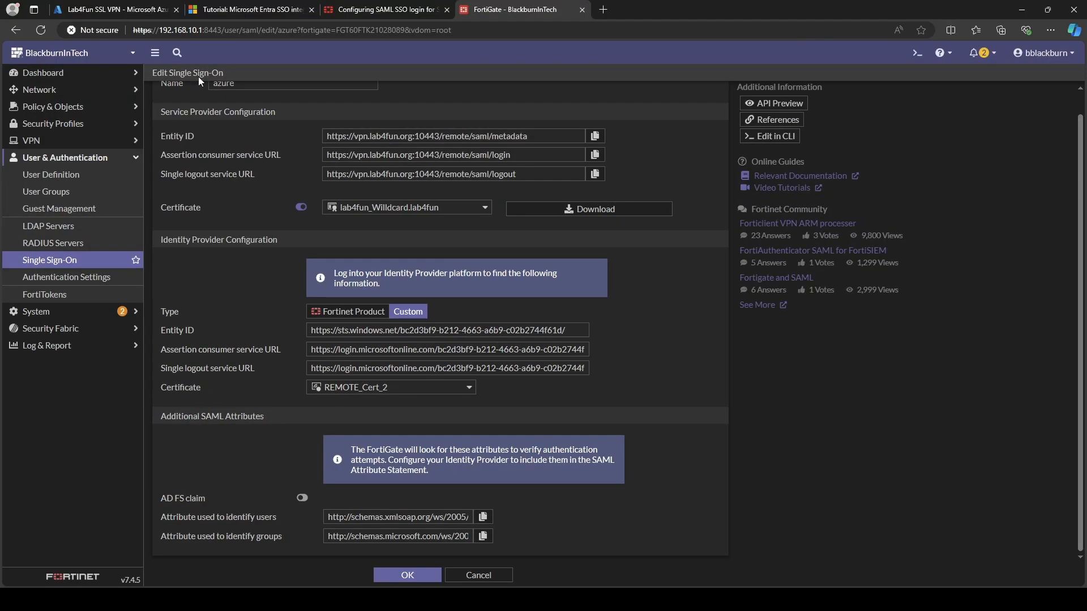
left_click(107, 9)
scroll(602, 395, "up", 4)
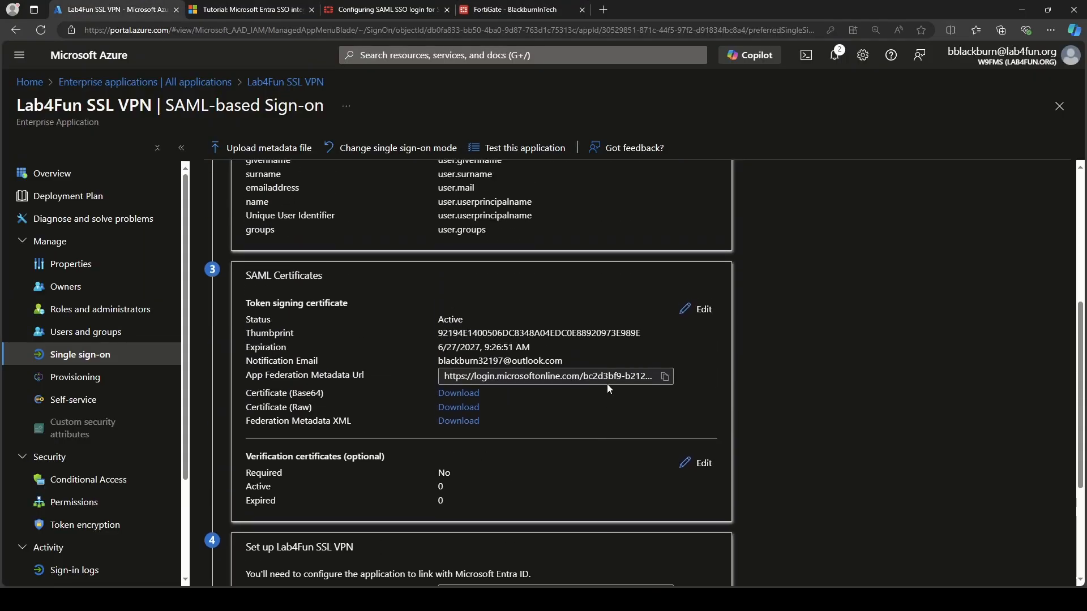
Check the name claim's namespace URL in Attributes & Claims, then return to FortiGate's azure SSO page.
left_click(700, 283)
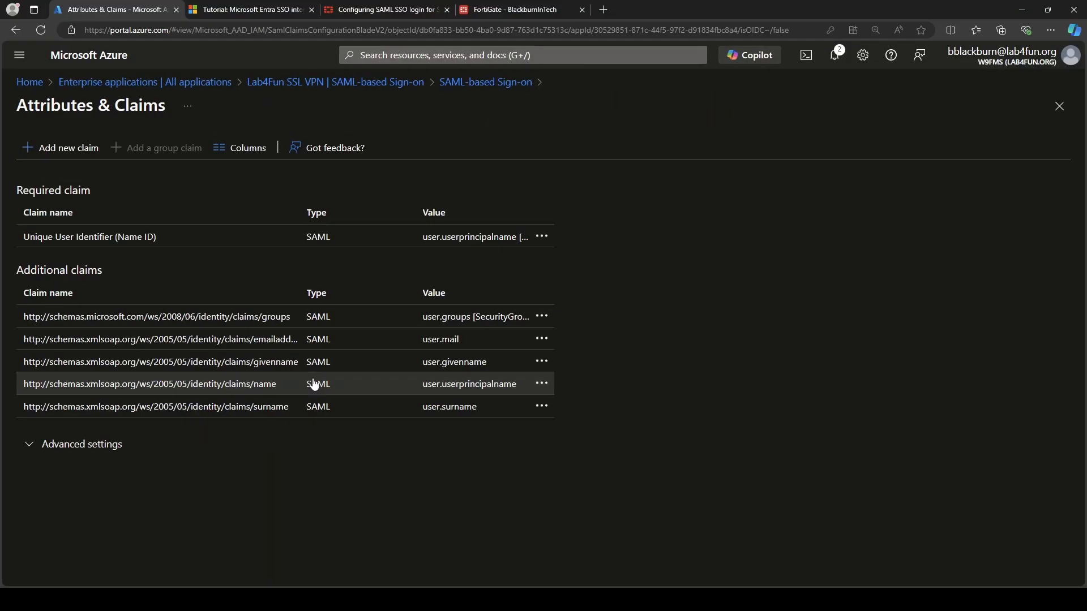
left_click(315, 385)
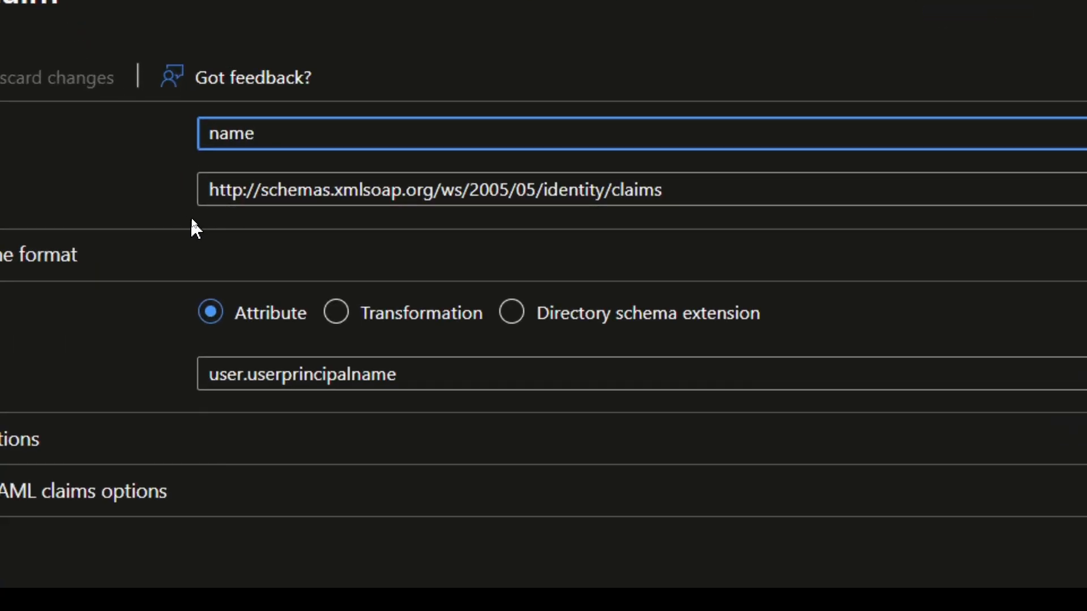
left_click_drag(233, 190, 714, 185)
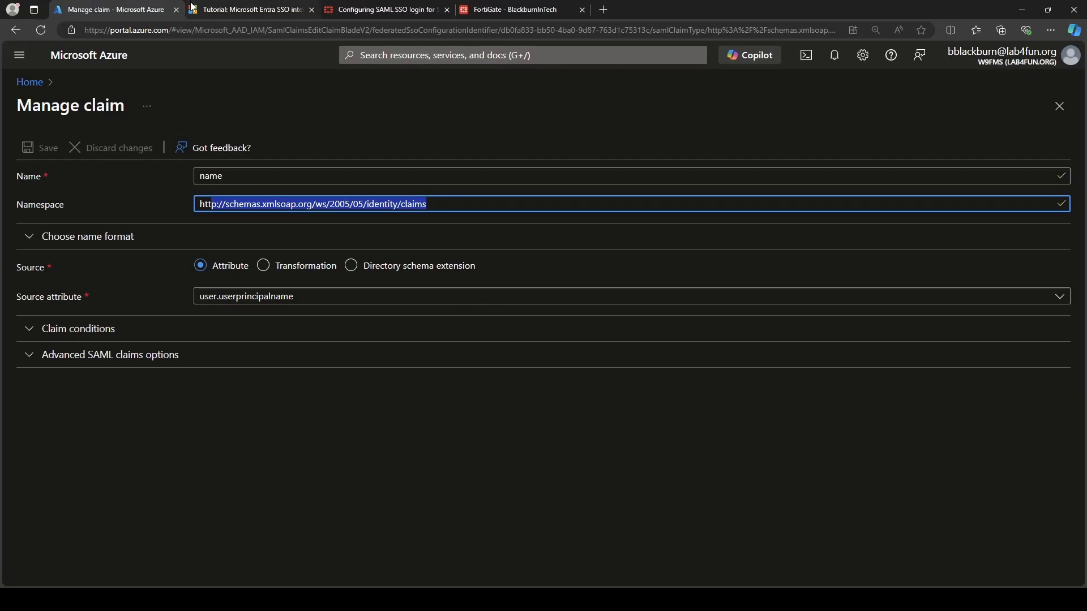
left_click(497, 10)
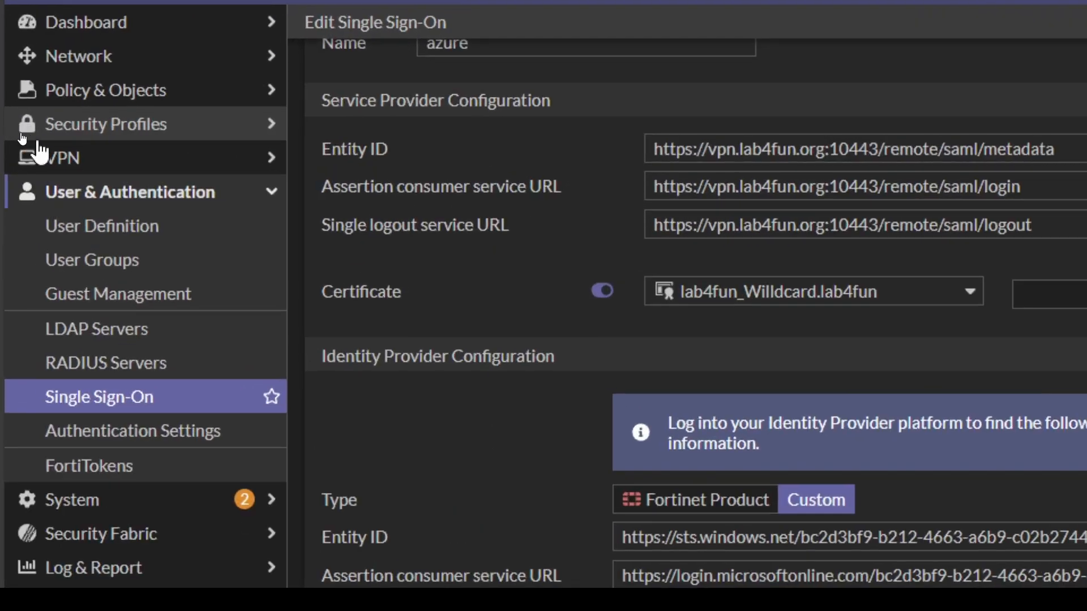
Open the Azure Remote group for editing from FortiGate's User Groups list.
left_click(48, 153)
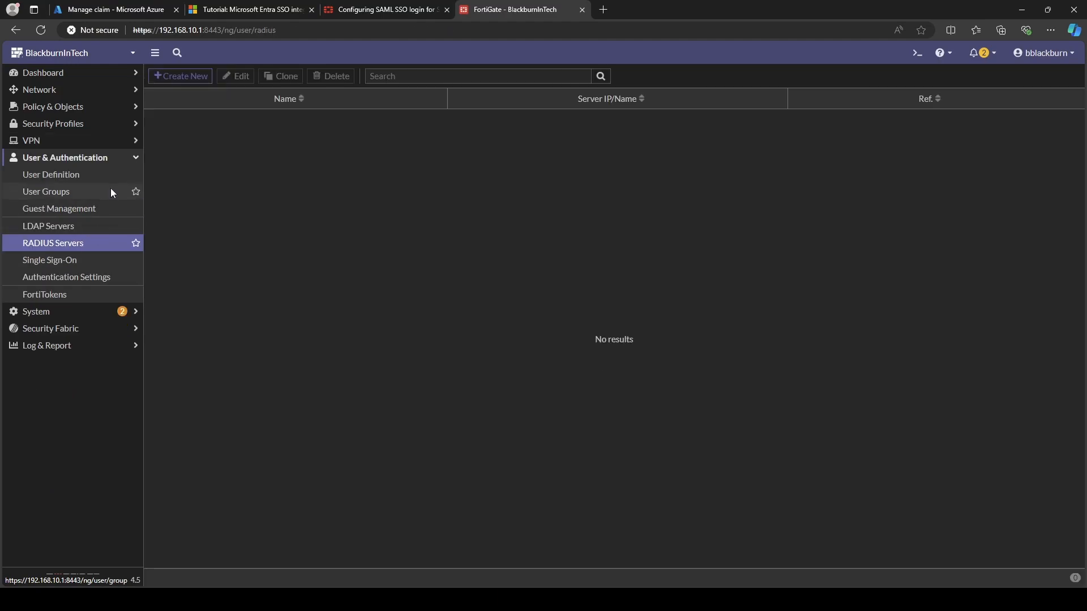
left_click(112, 194)
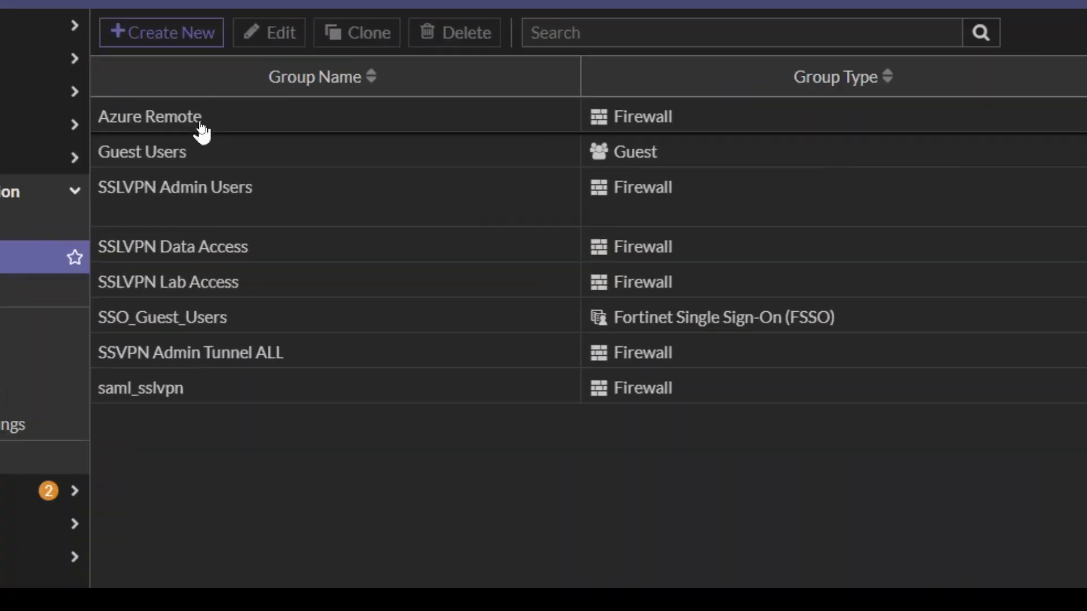
double_click(201, 126)
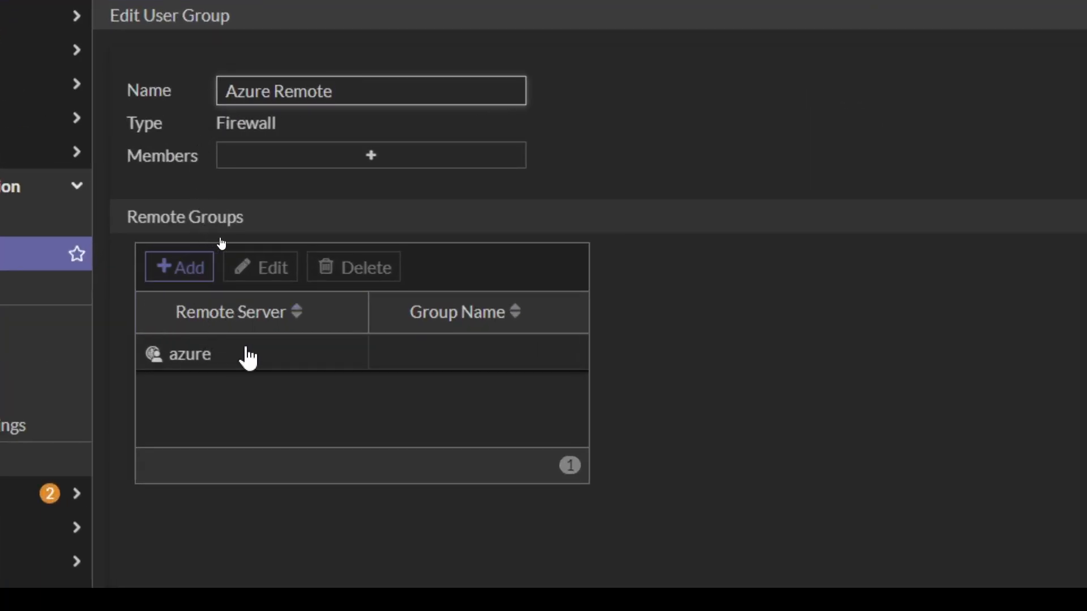
Inspect the Azure Remote group's azure remote group match, keeping azure and discarding changes.
left_click(211, 371)
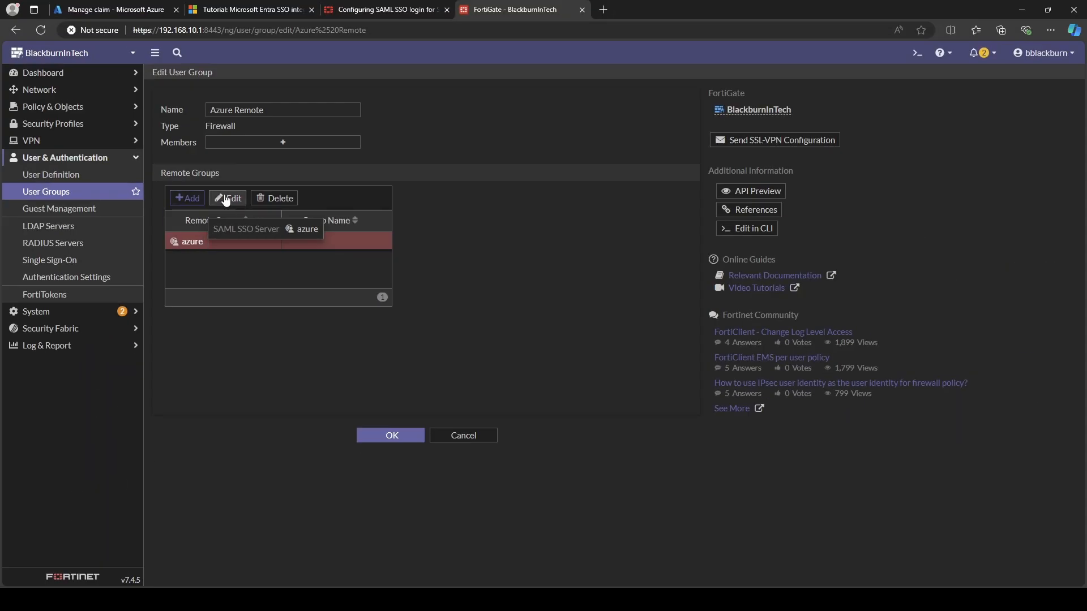
left_click(225, 199)
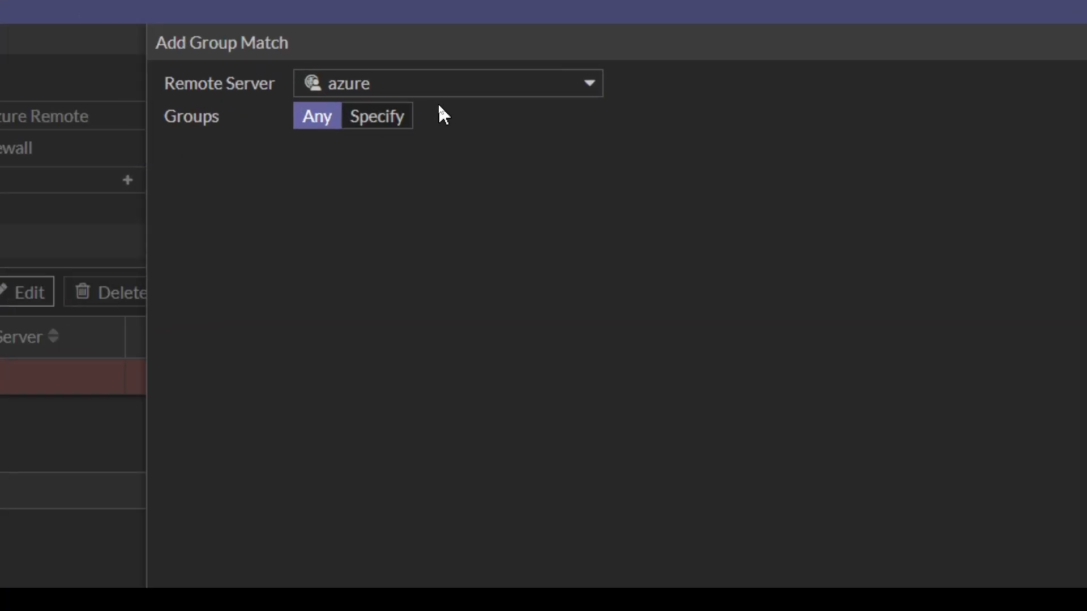
left_click(501, 92)
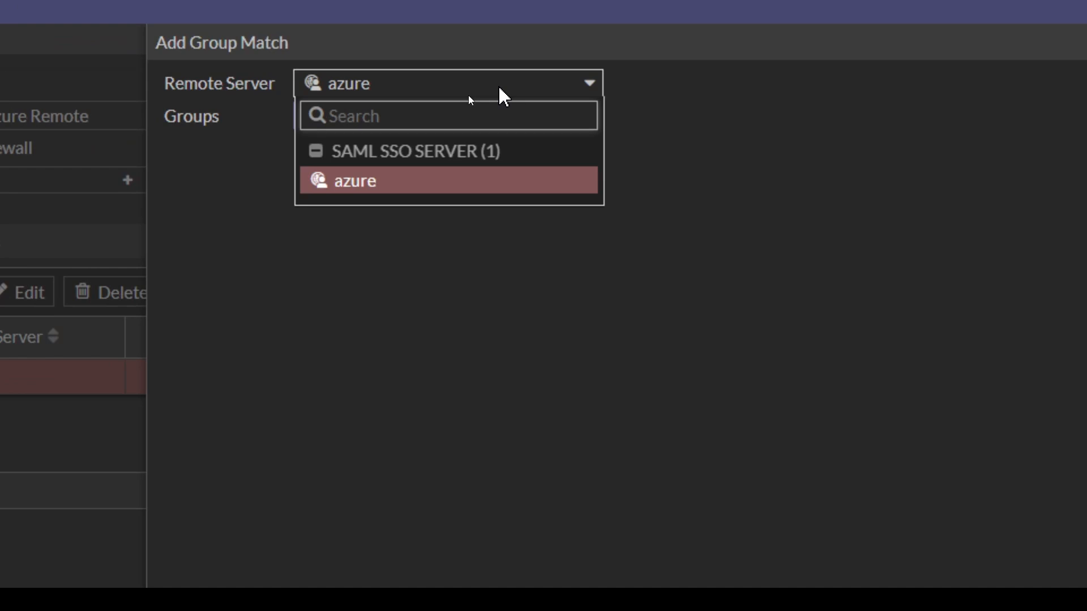
left_click(501, 92)
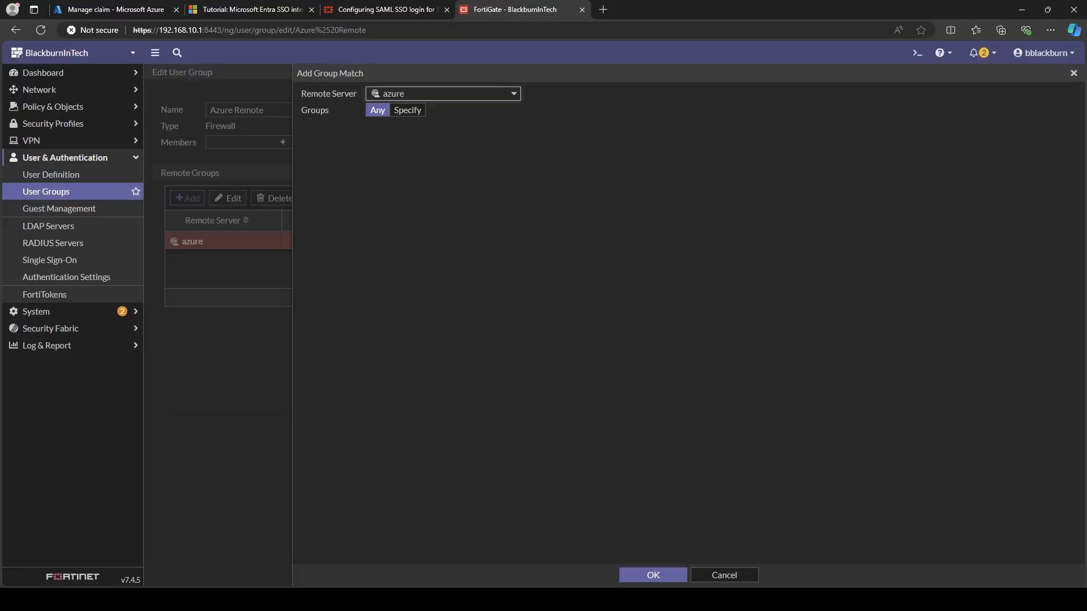
left_click(727, 576)
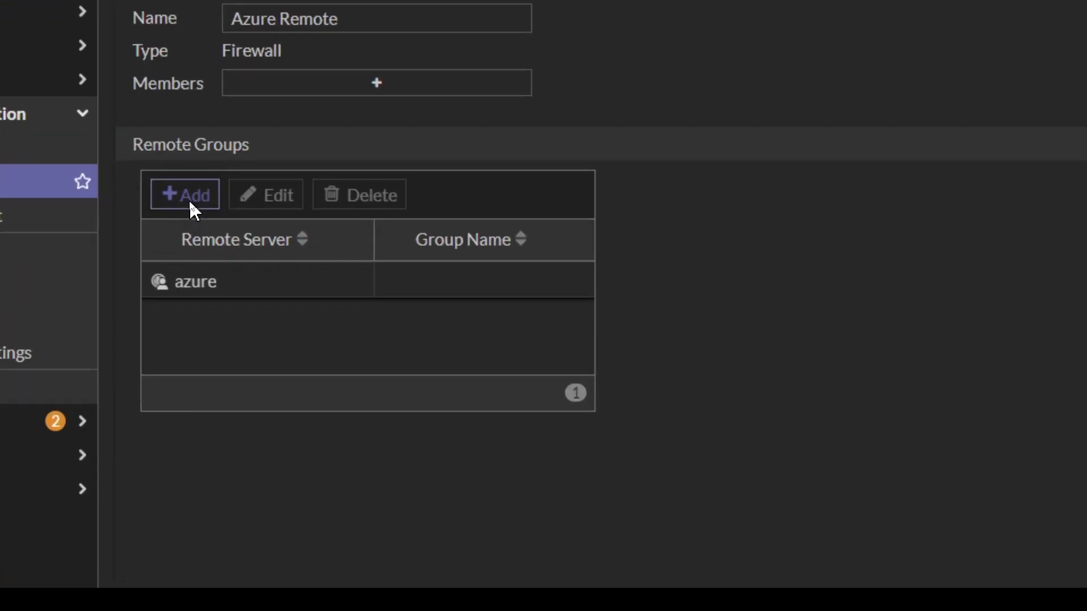
Cancel adding an LDAP group match and save Azure Remote with azure as its only match.
left_click(190, 204)
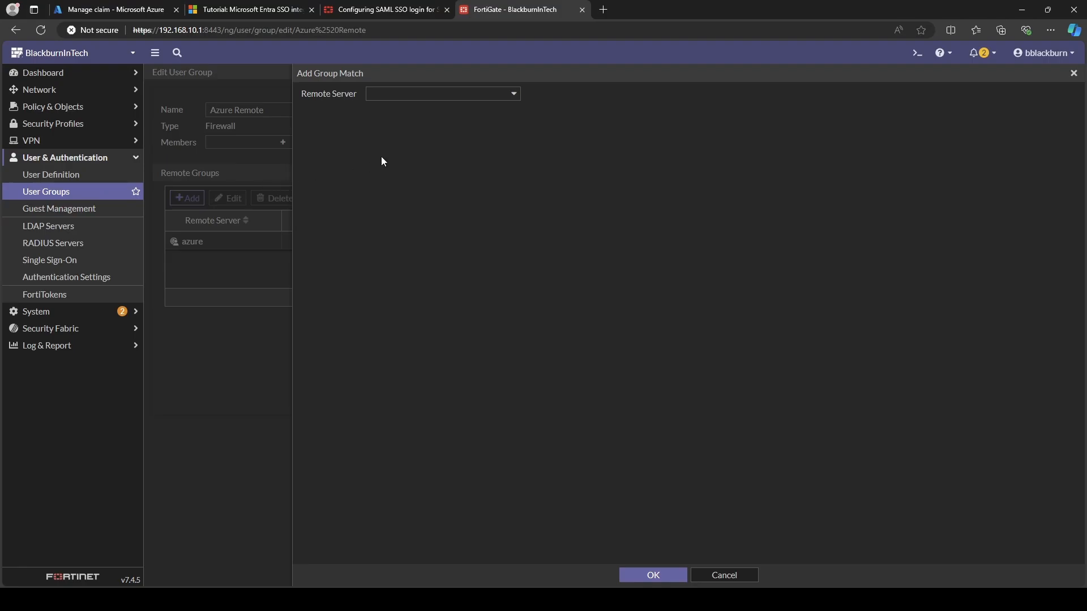
left_click(445, 94)
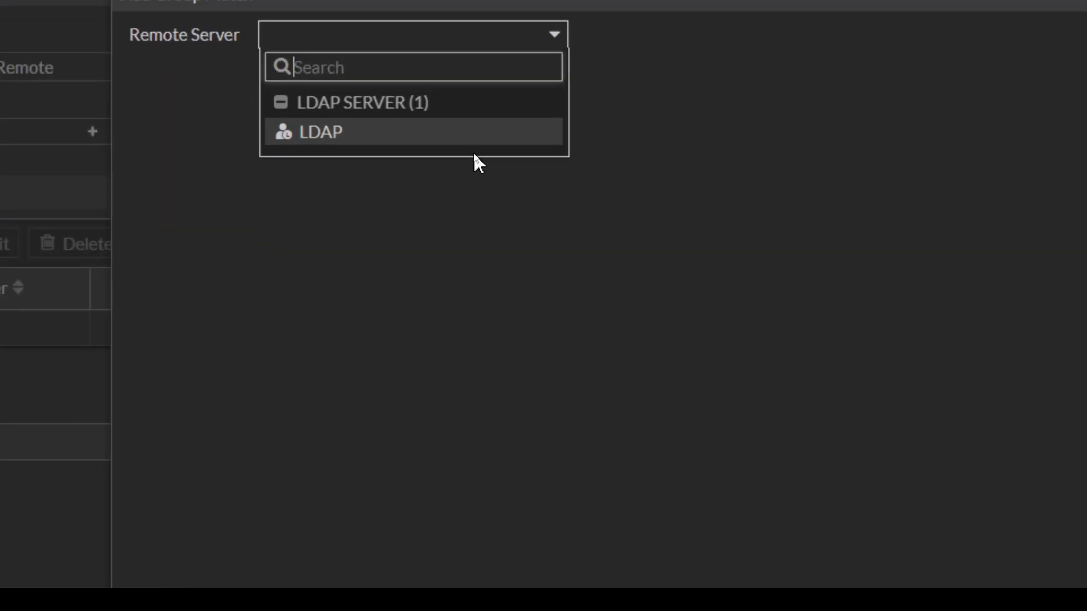
mouse_move(441, 144)
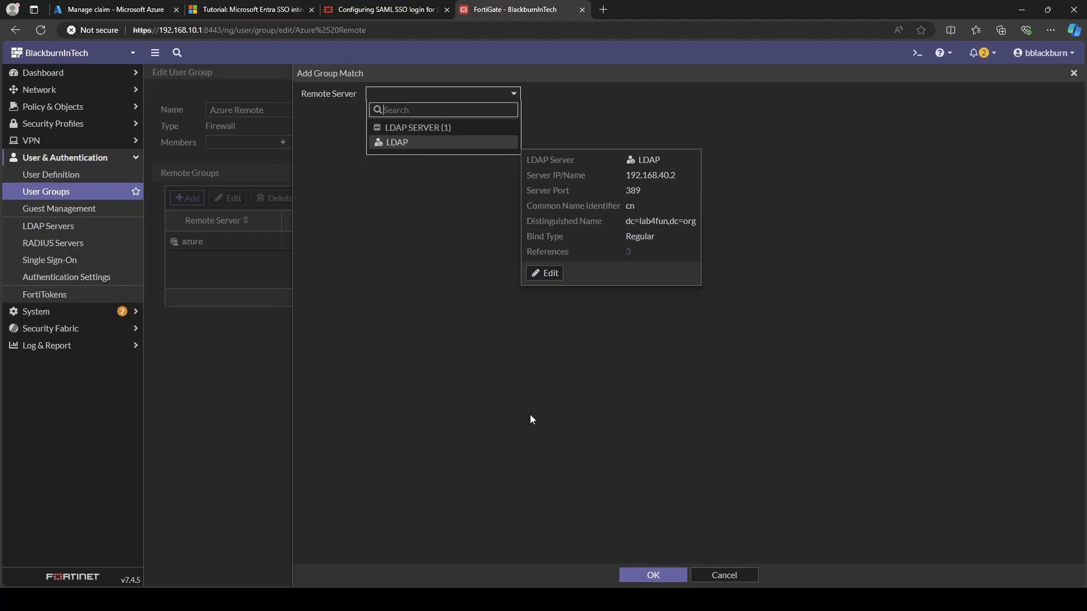
left_click(633, 496)
left_click(738, 576)
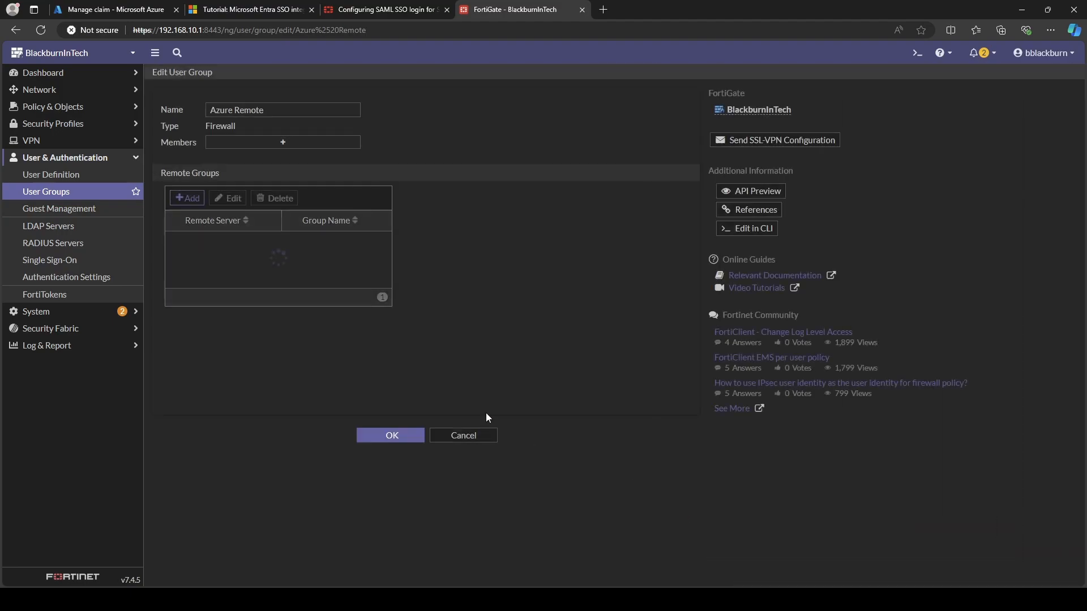
left_click(396, 439)
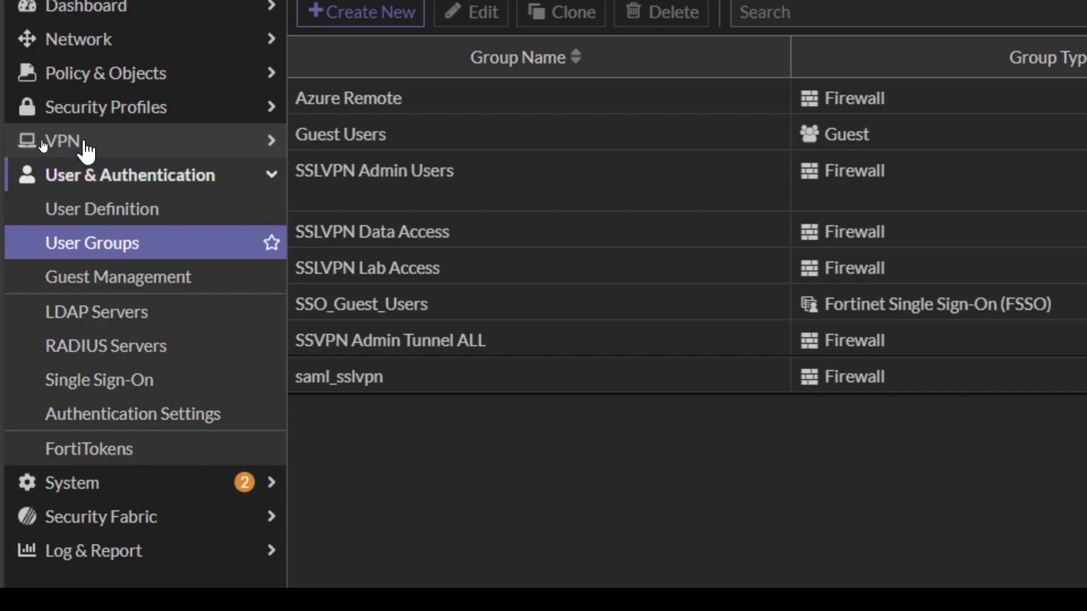
Show FortiGate's SSL-VPN Portals list under VPN (No Acess, Tunnel ALL, full-access, tunnel-access, web-access).
left_click(85, 149)
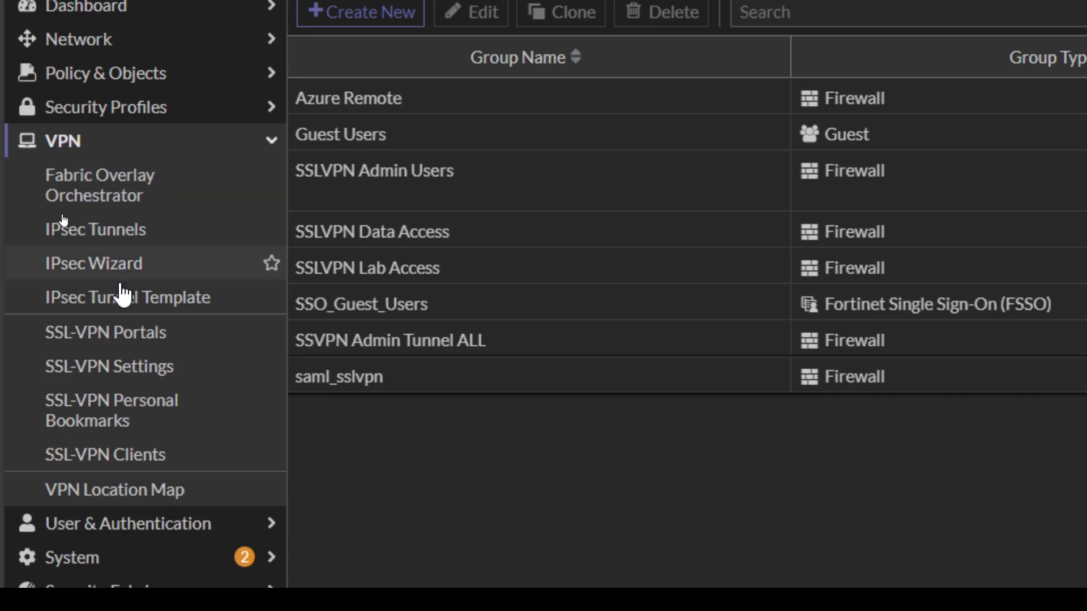
left_click(224, 332)
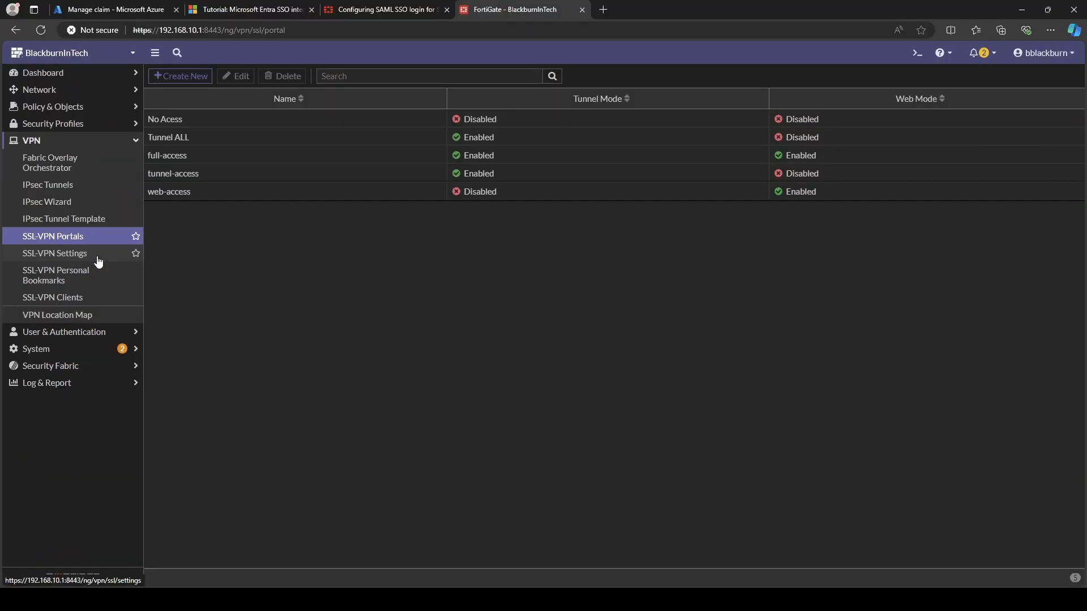
Open SSL-VPN Settings and review the portal mapping: Azure Remote and All Other Users/Groups on full-access.
left_click(97, 261)
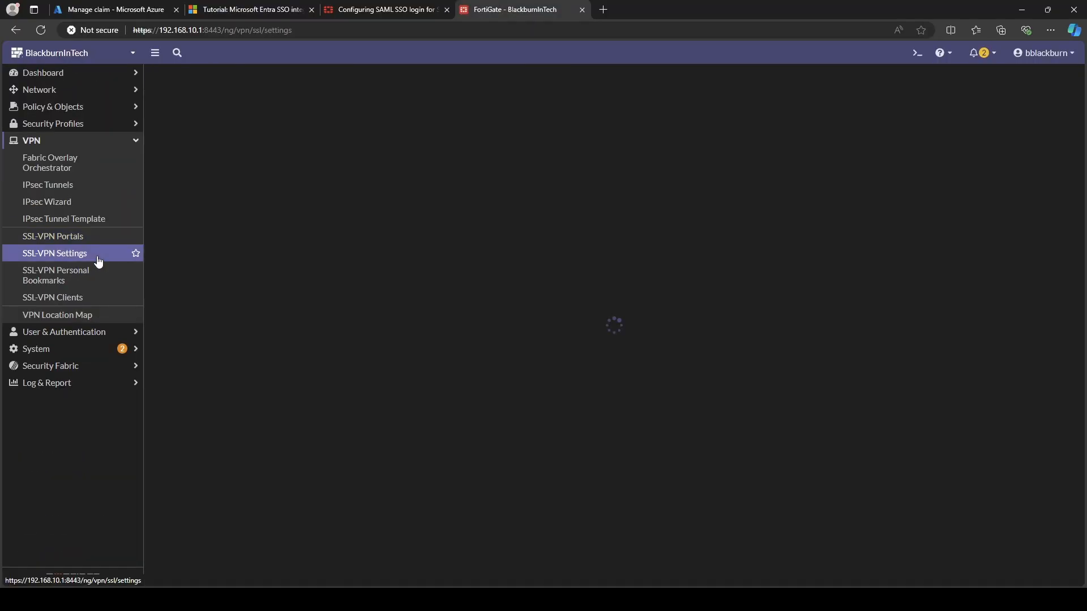
scroll(330, 316, "down", 3)
scroll(330, 316, "up", 1)
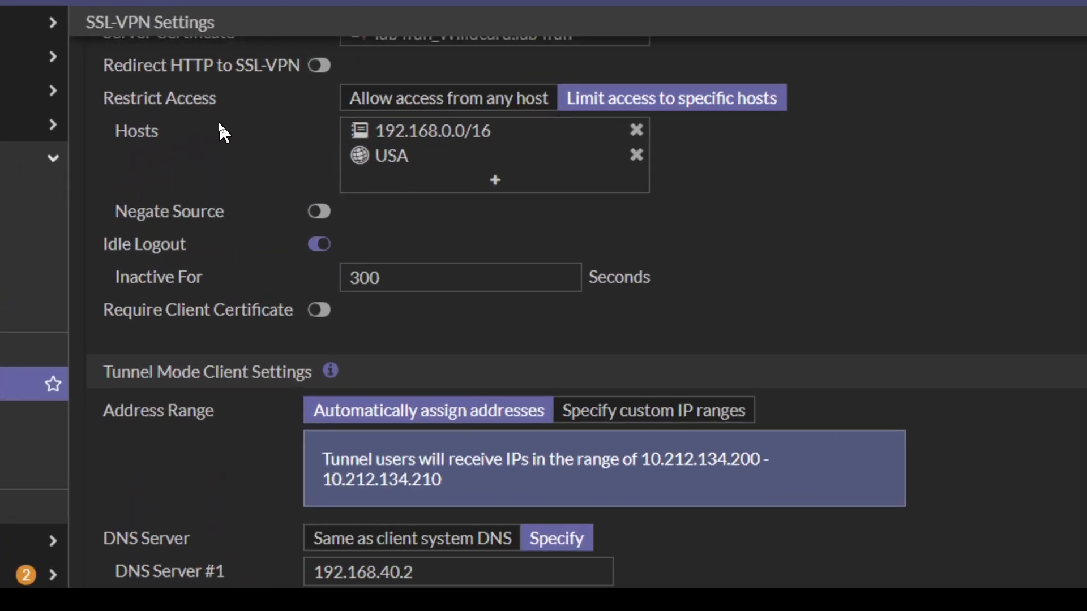
mouse_move(336, 136)
mouse_move(433, 142)
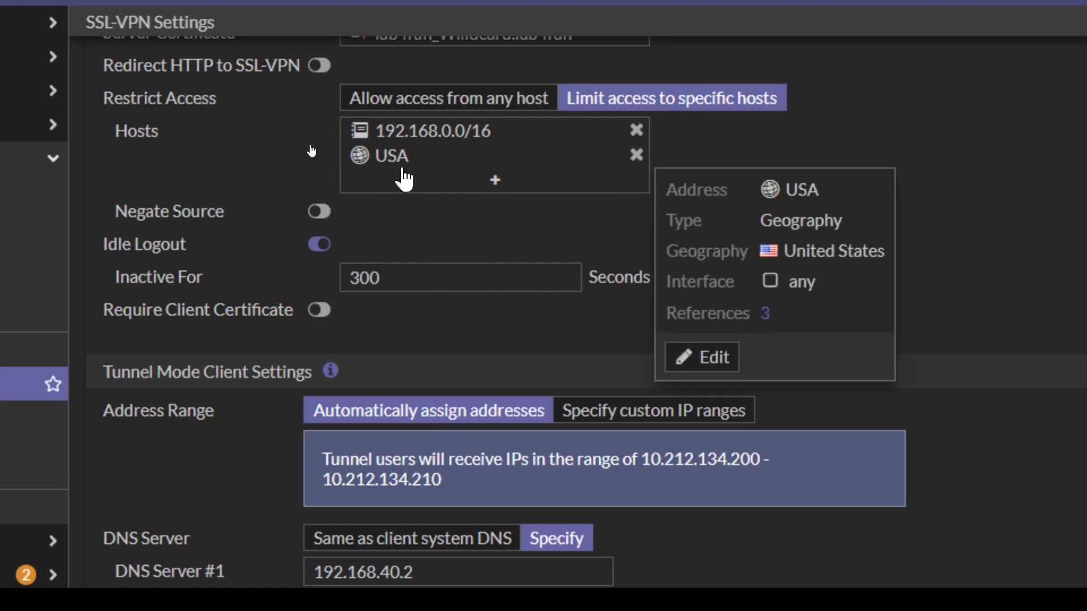
scroll(284, 348, "down", 4)
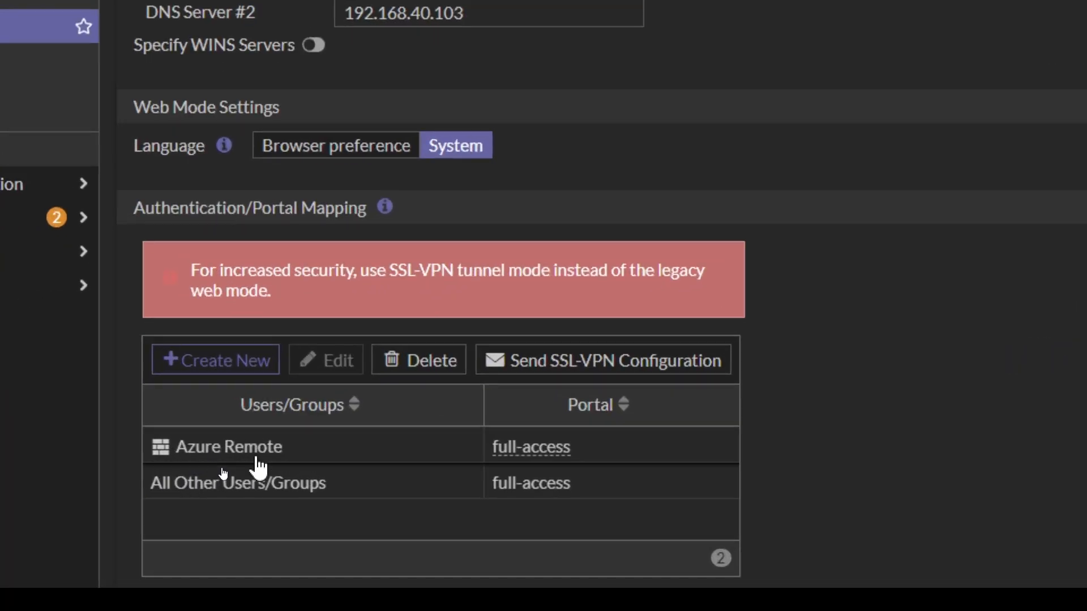
mouse_move(211, 457)
Start a new portal mapping, browse its user/group and portal options, then cancel it.
left_click(227, 362)
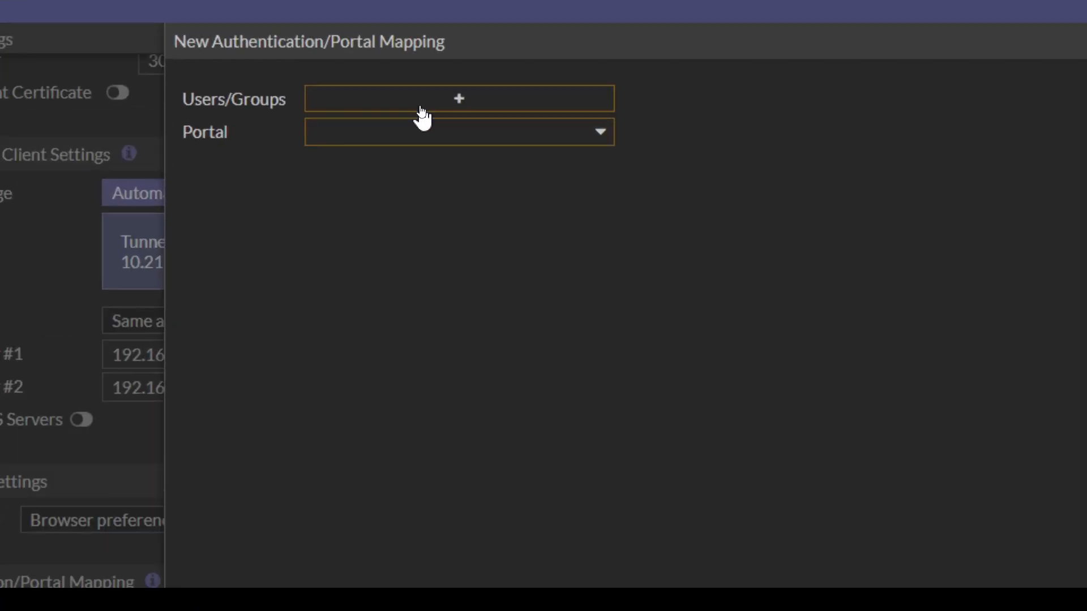
left_click(421, 111)
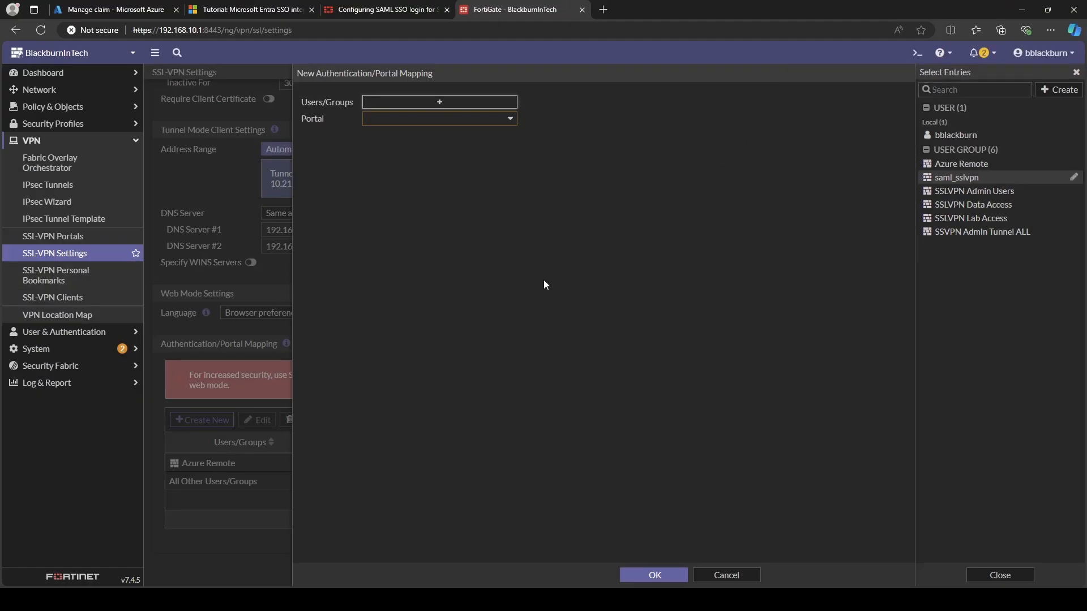
left_click(543, 281)
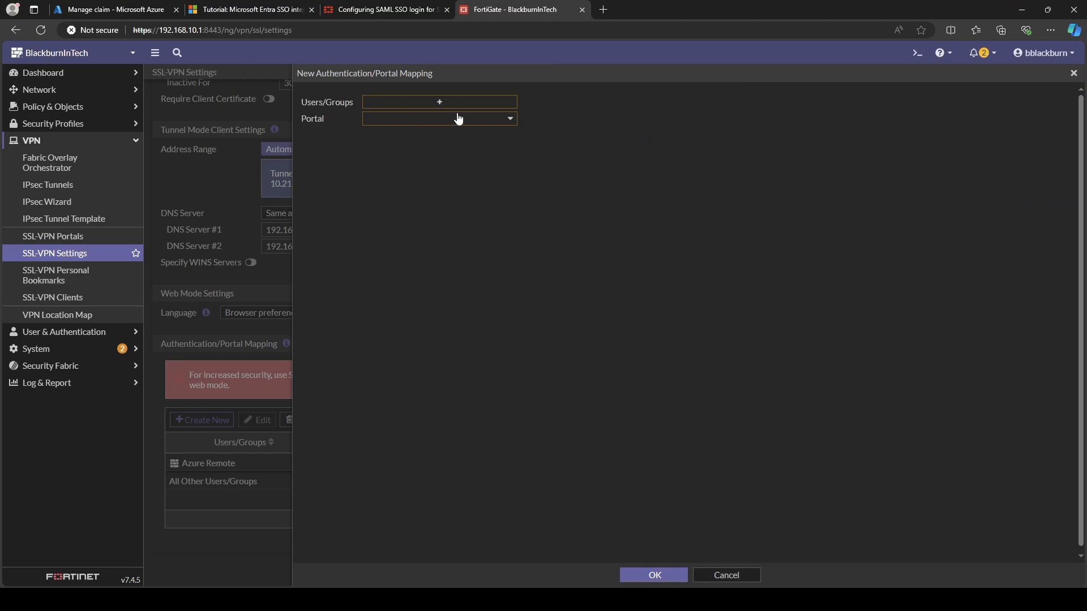
left_click(478, 122)
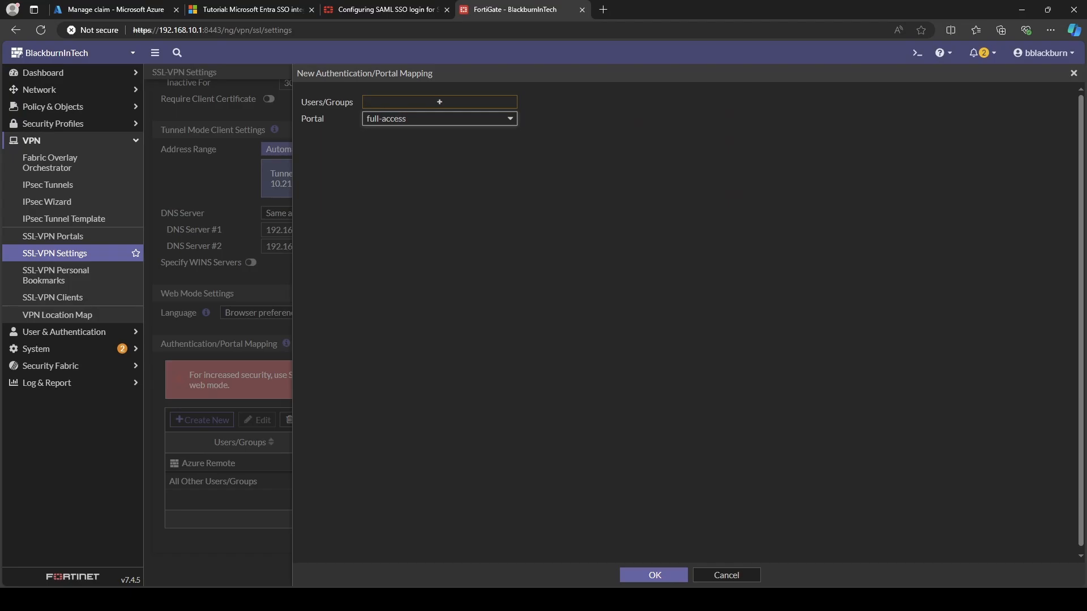
left_click(726, 575)
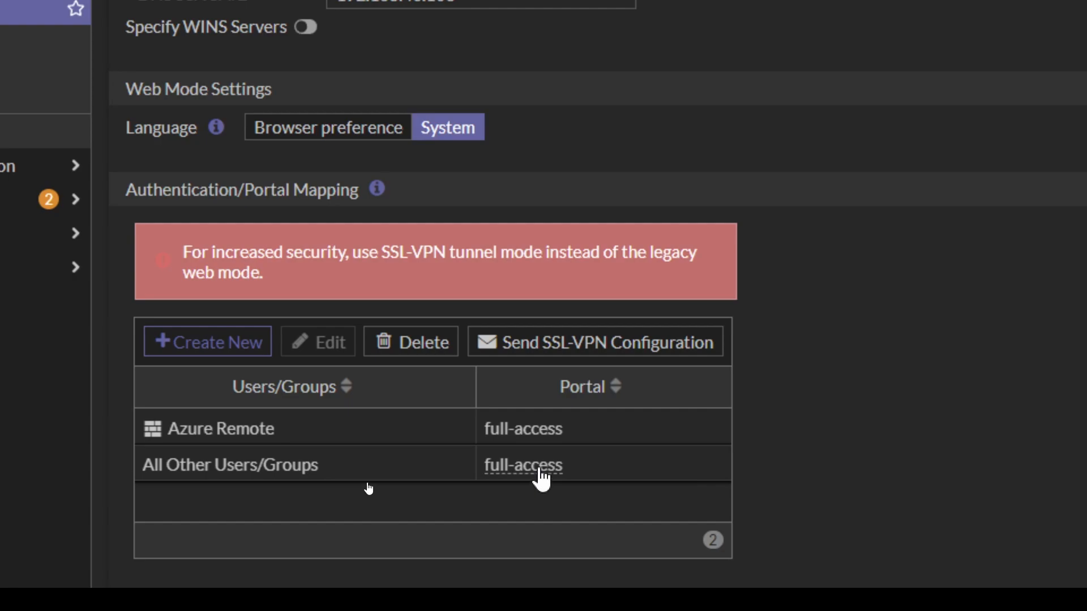
mouse_move(539, 474)
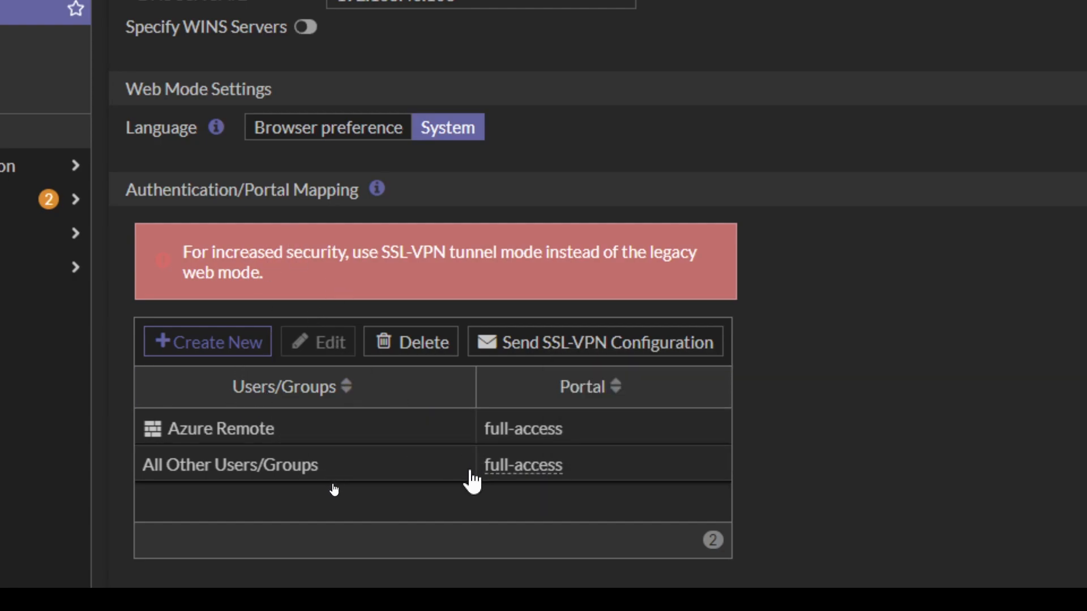
mouse_move(592, 466)
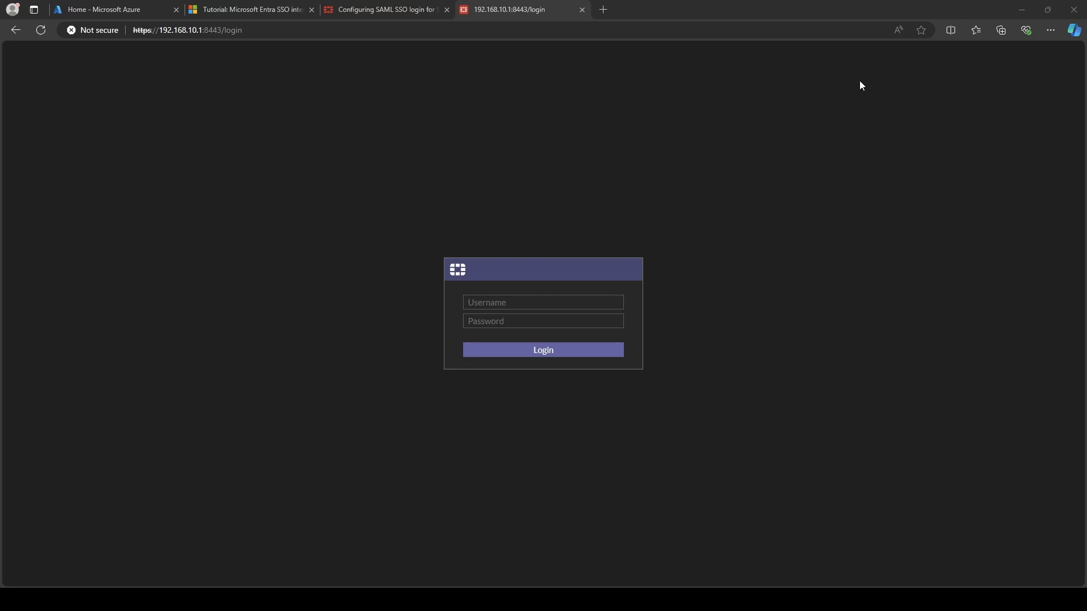
Open a new InPrivate window from Edge's menu.
left_click(1049, 33)
left_click(967, 86)
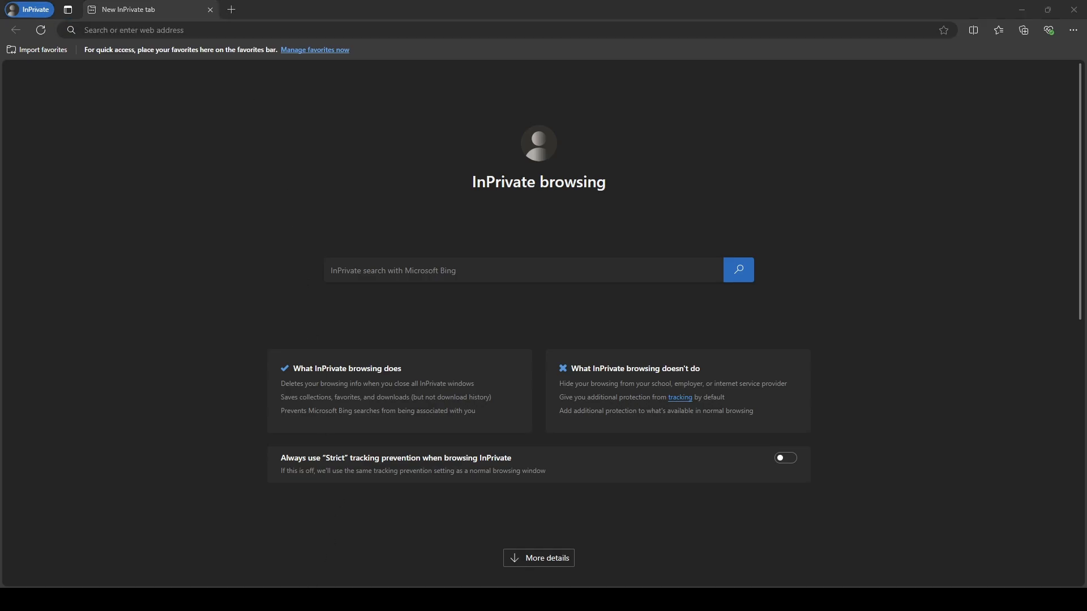
Browse to vpn.lab4fun.org:10443, landing on the Lab4Fun Networks Microsoft sign-in page.
left_click(133, 30)
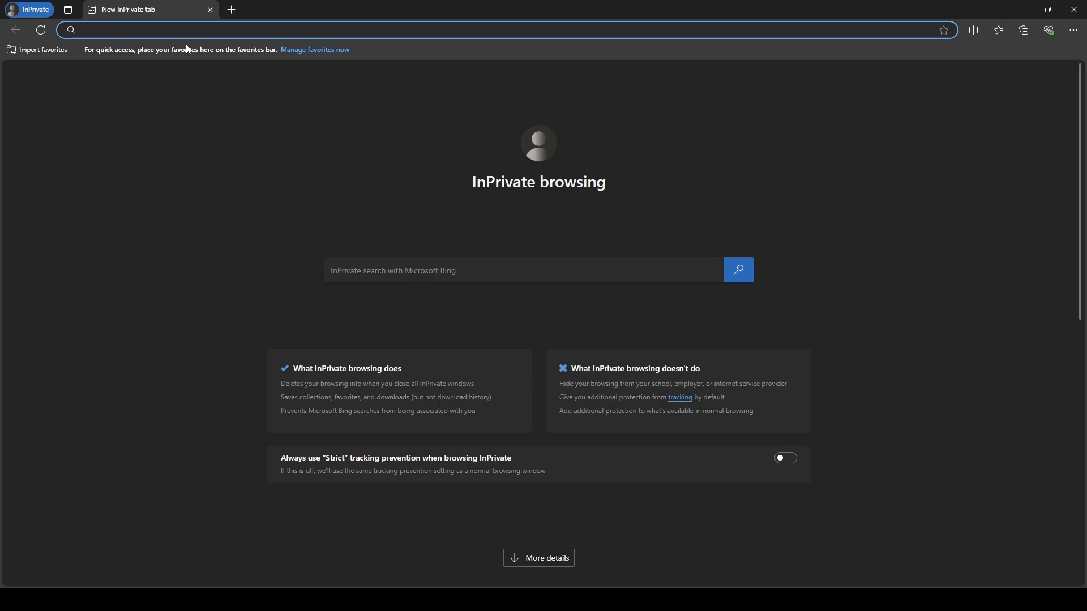
type("vpn")
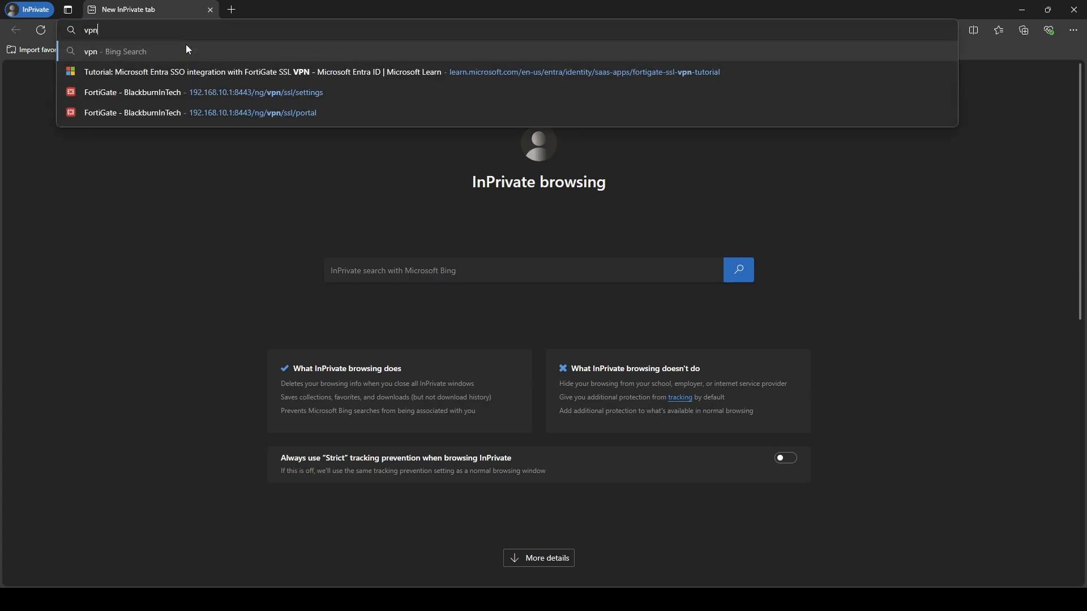
type(".lab4")
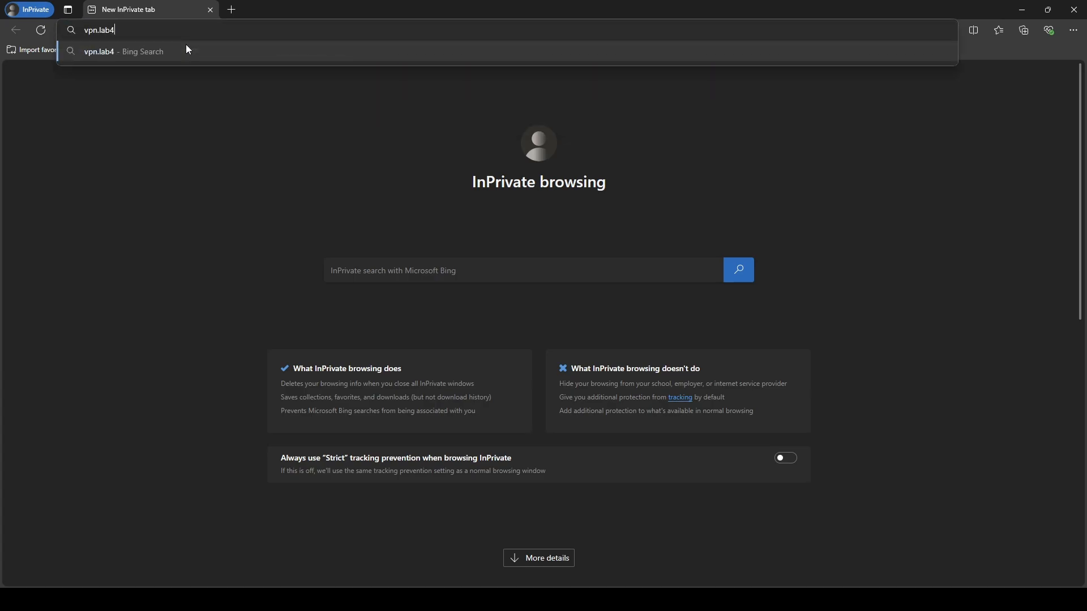
type("fun.org:107443")
key("BackSpace")
key("BackSpace")
key("BackSpace")
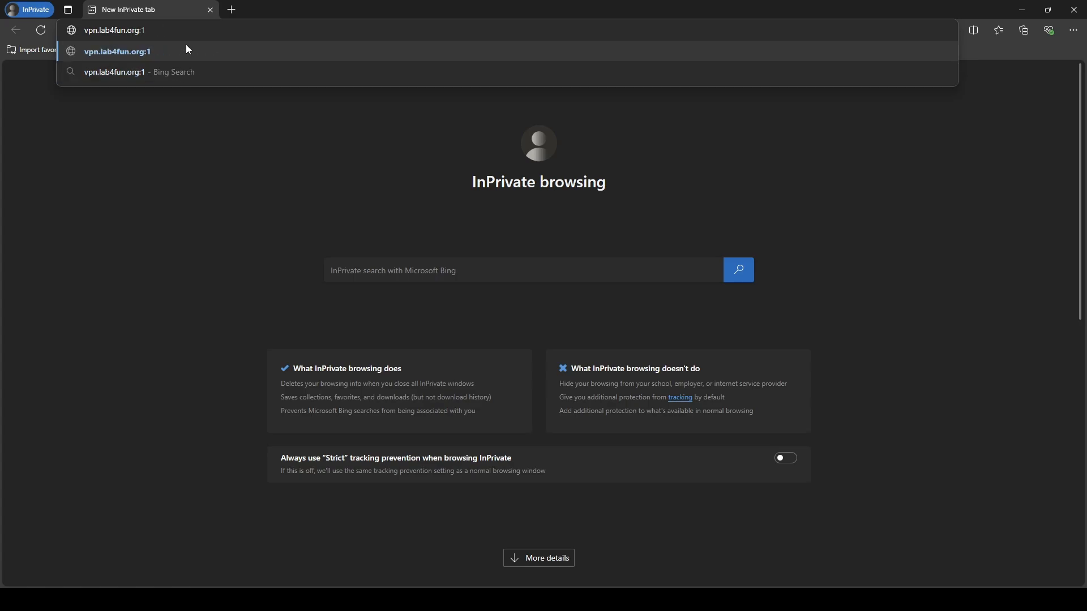
type("1044")
key("Return")
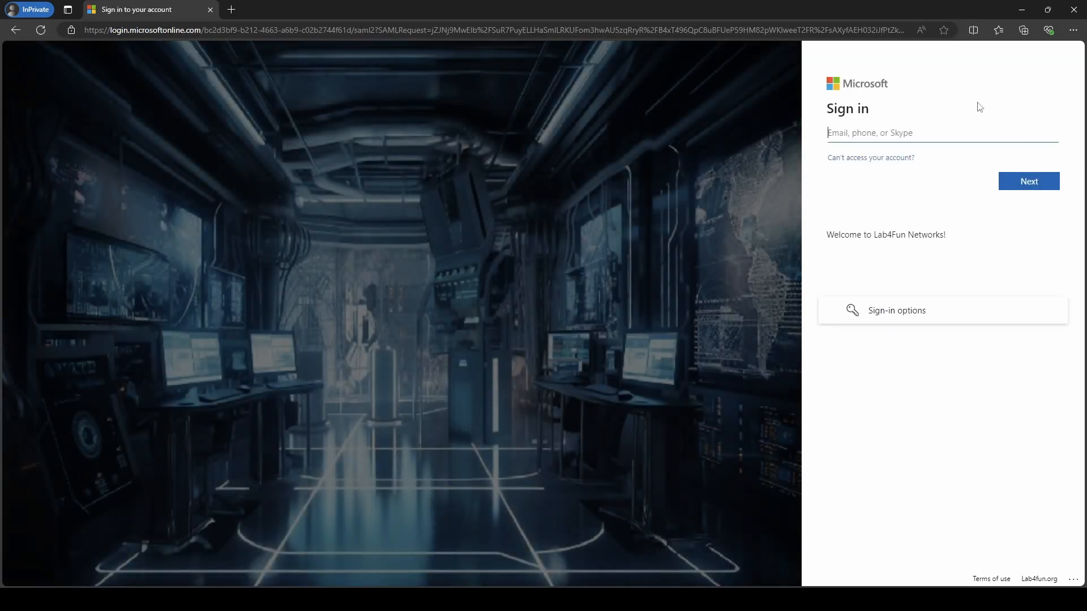
Sign in with the test user's e-mail and password, hitting error AADSTS50105 (not assigned to Lab4Fun SSL VPN).
left_click(882, 128)
left_click(887, 132)
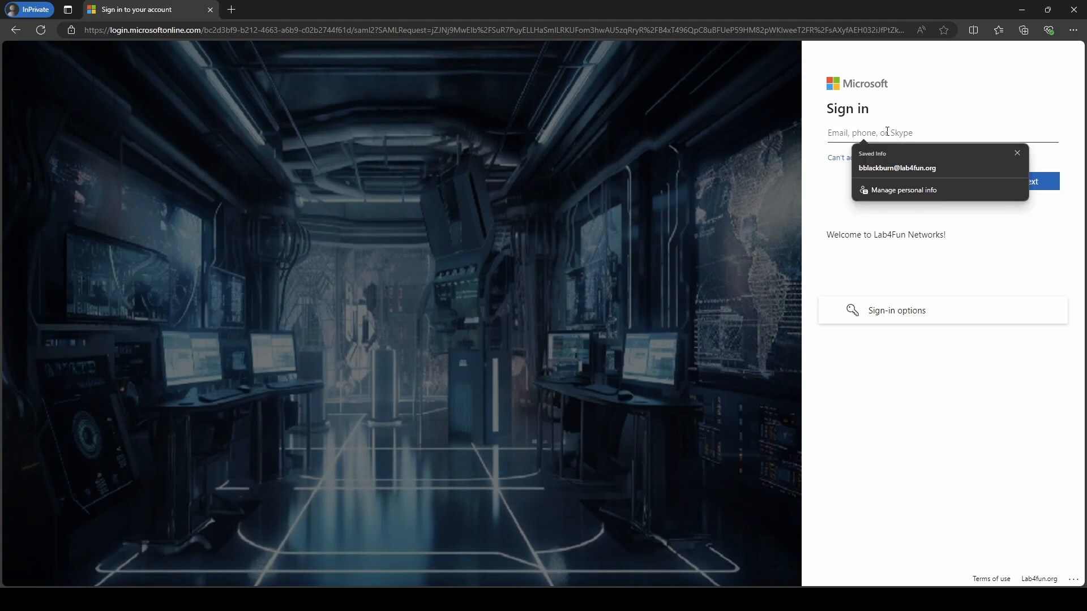
type("bla")
key("BackSpace")
key("BackSpace")
key("BackSpace")
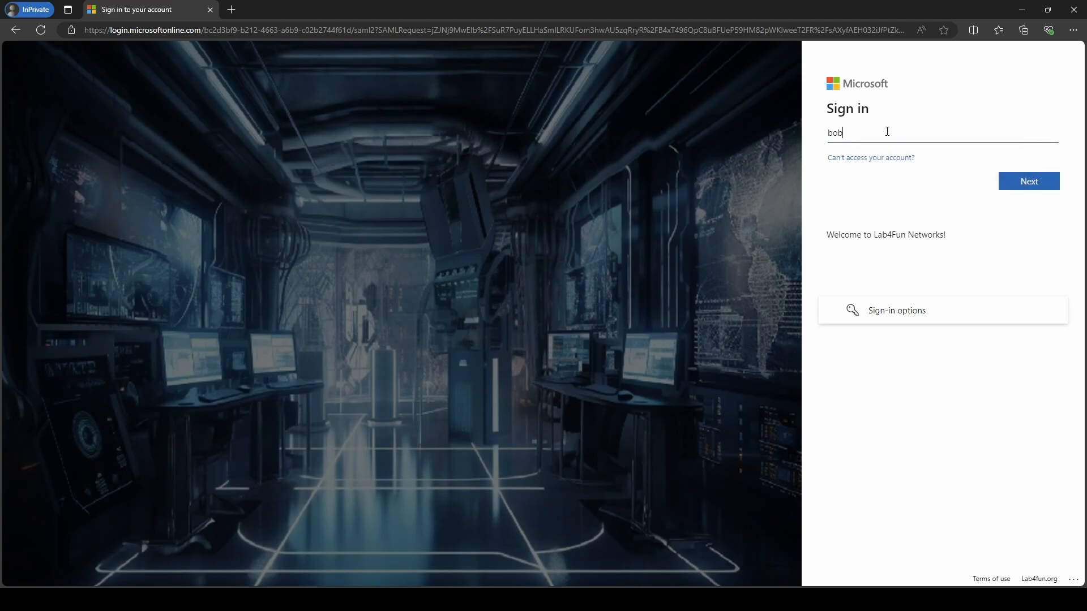
key("Return")
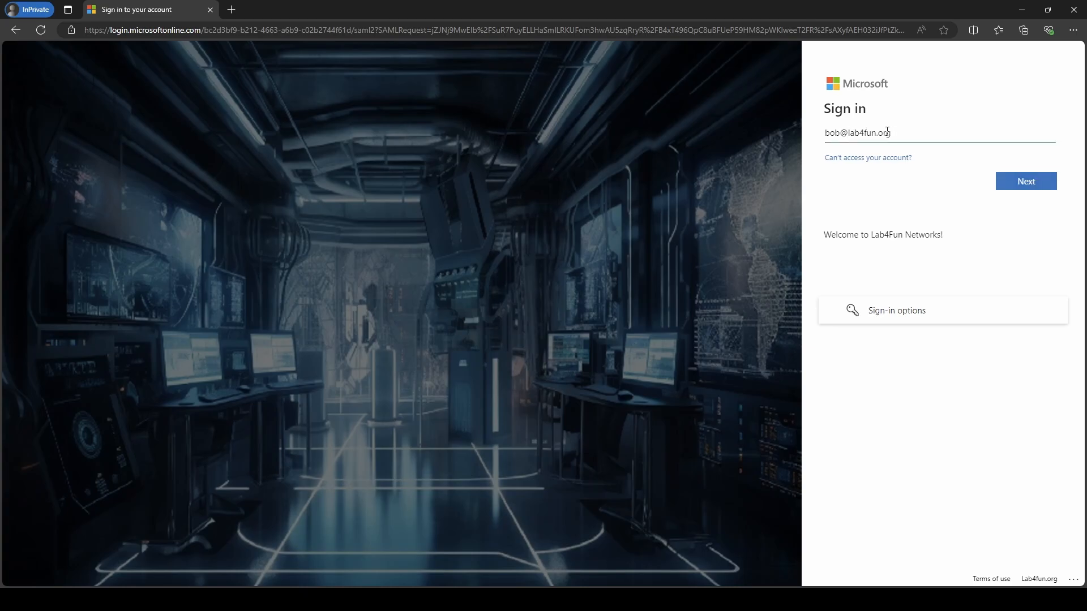
type("••••••••")
key("Return")
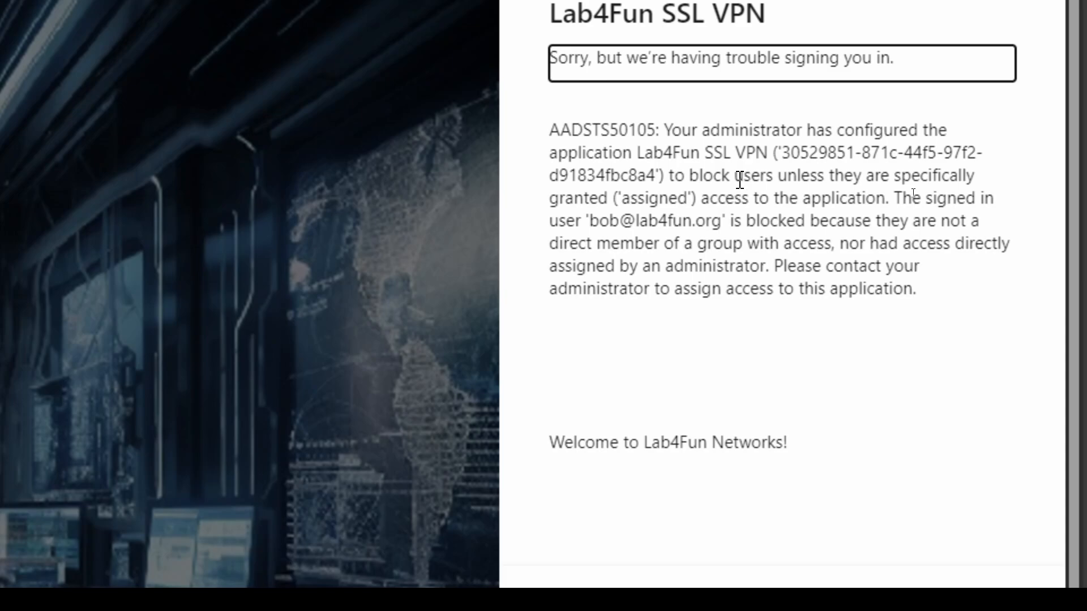
left_click_drag(685, 150, 858, 154)
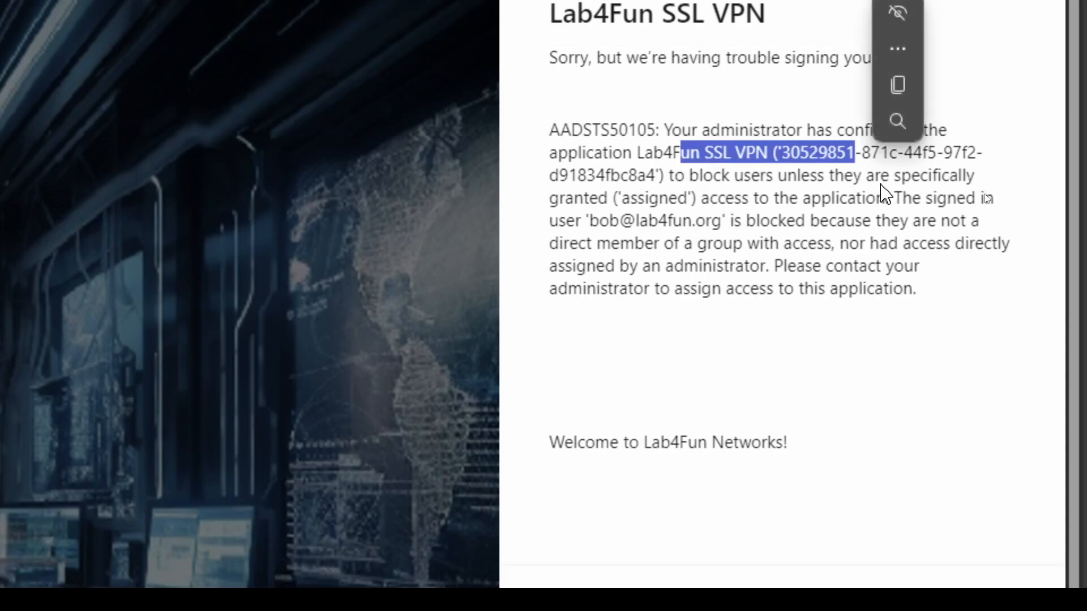
left_click(884, 188)
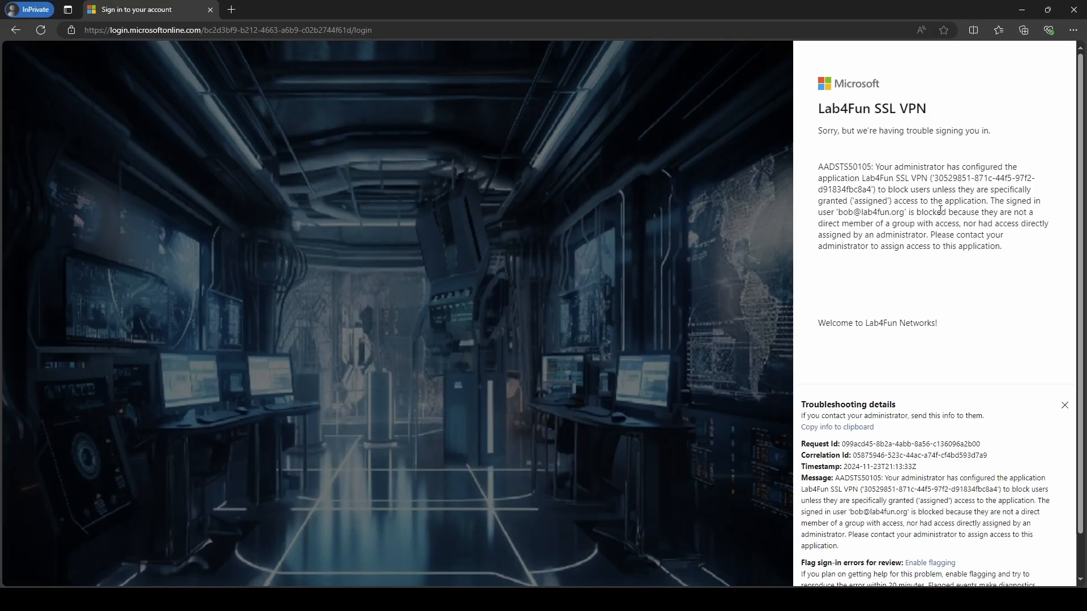
Close the private window and view Lab4Fun SSL VPN's Users and groups under Enterprise applications.
left_click(1083, 5)
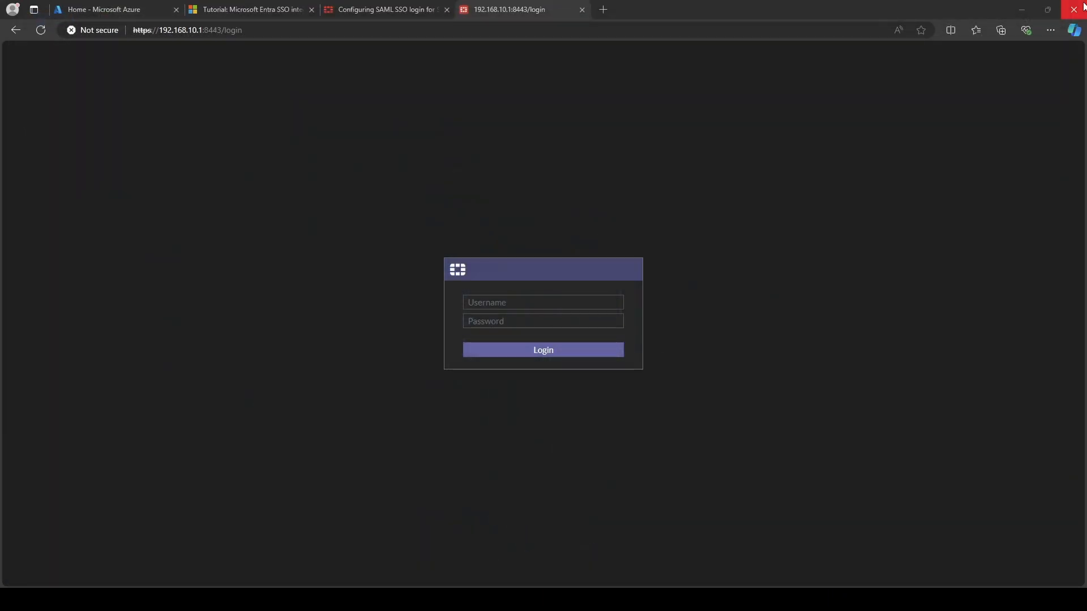
left_click(124, 7)
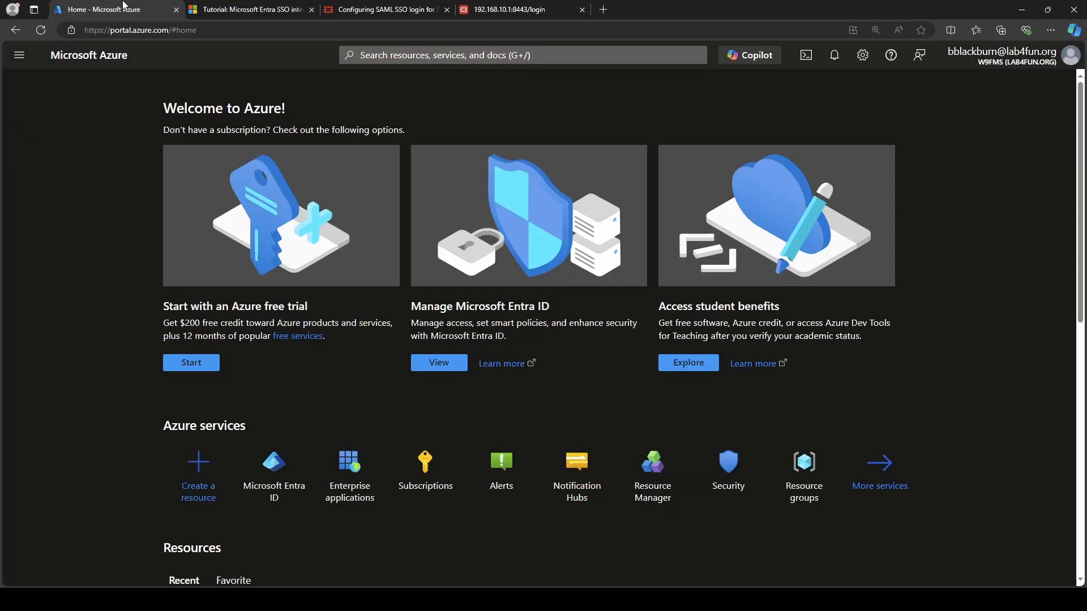
left_click(355, 499)
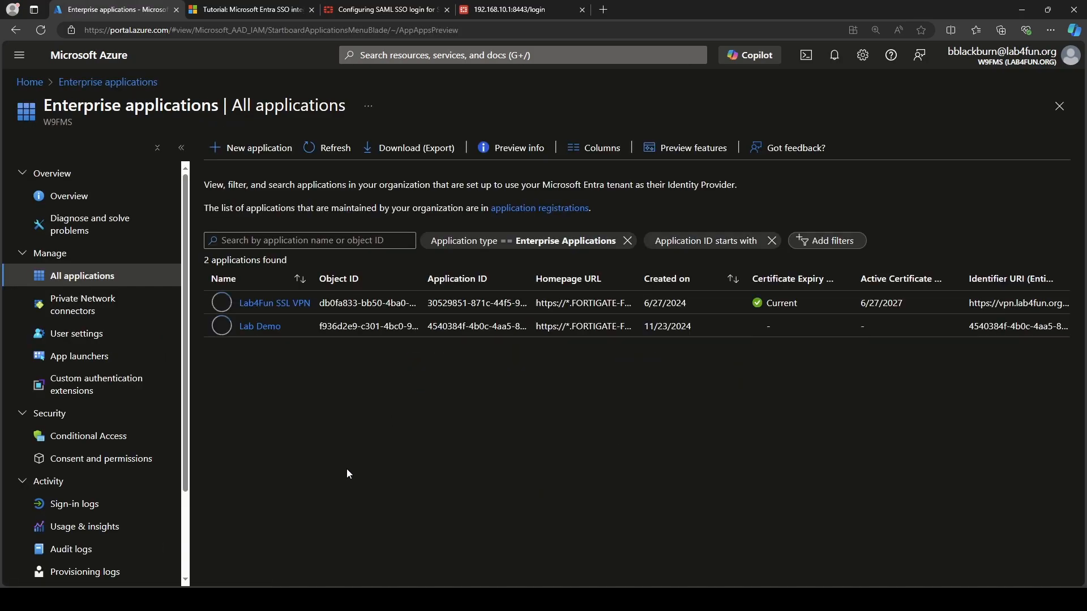
left_click(262, 305)
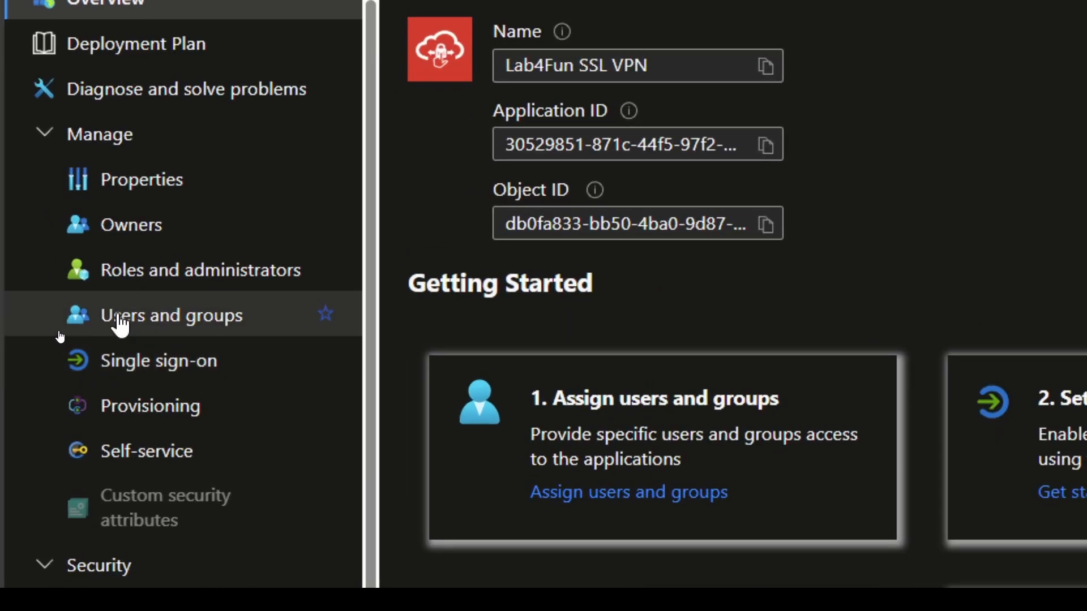
left_click(120, 326)
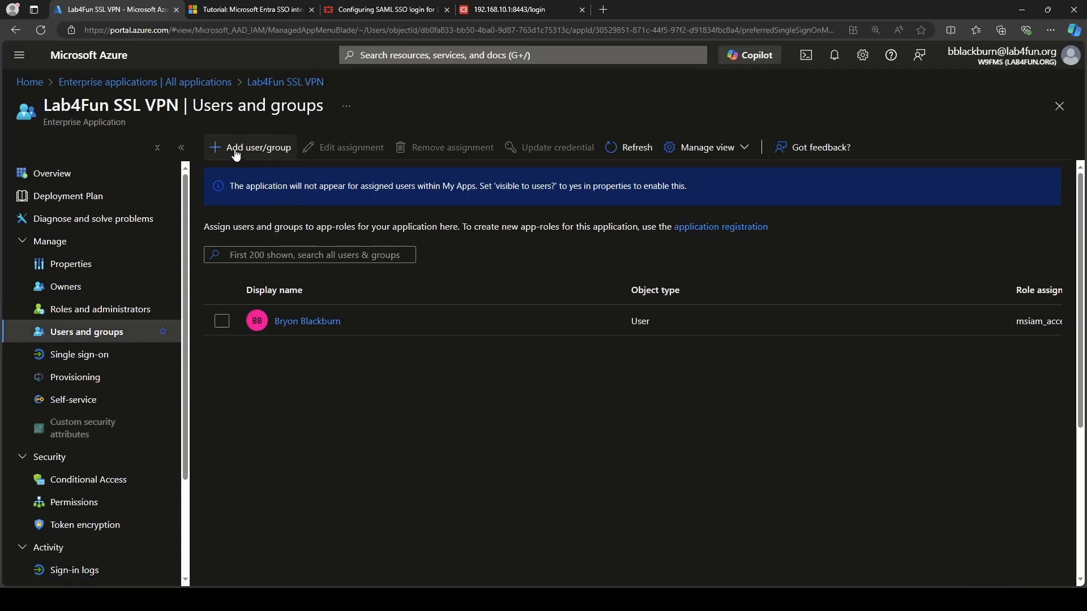
Search 'bob' and assign the test user to Lab4Fun SSL VPN.
left_click(236, 150)
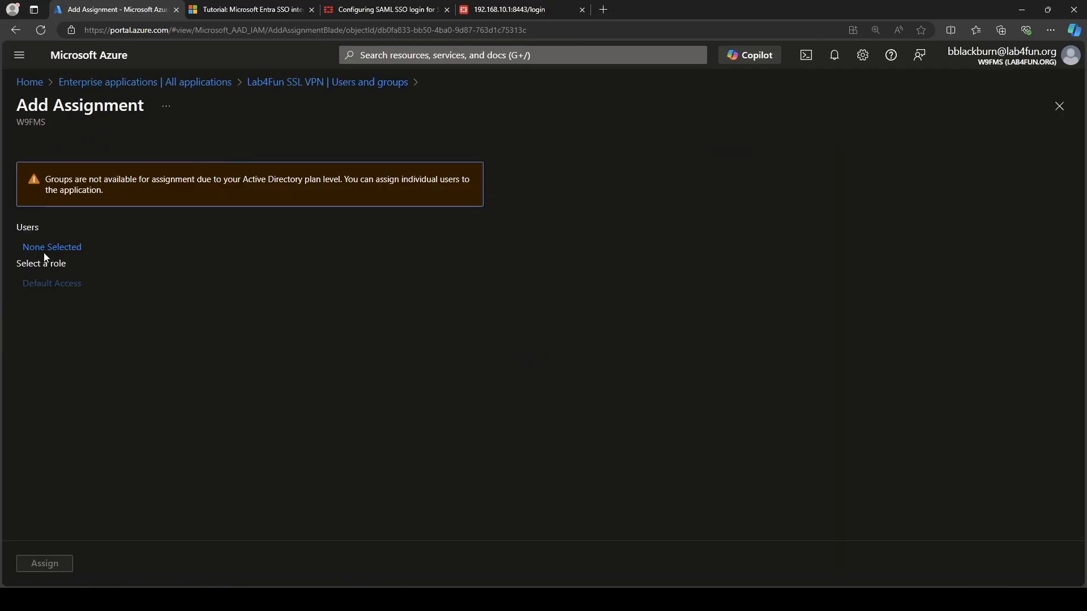
left_click(53, 247)
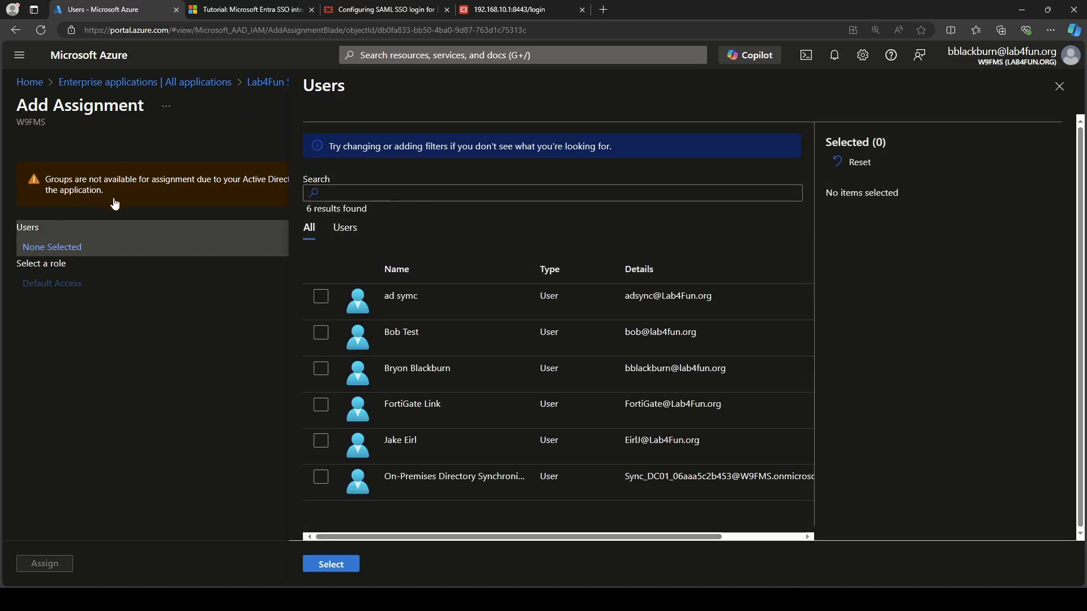
left_click(391, 198)
type("bob")
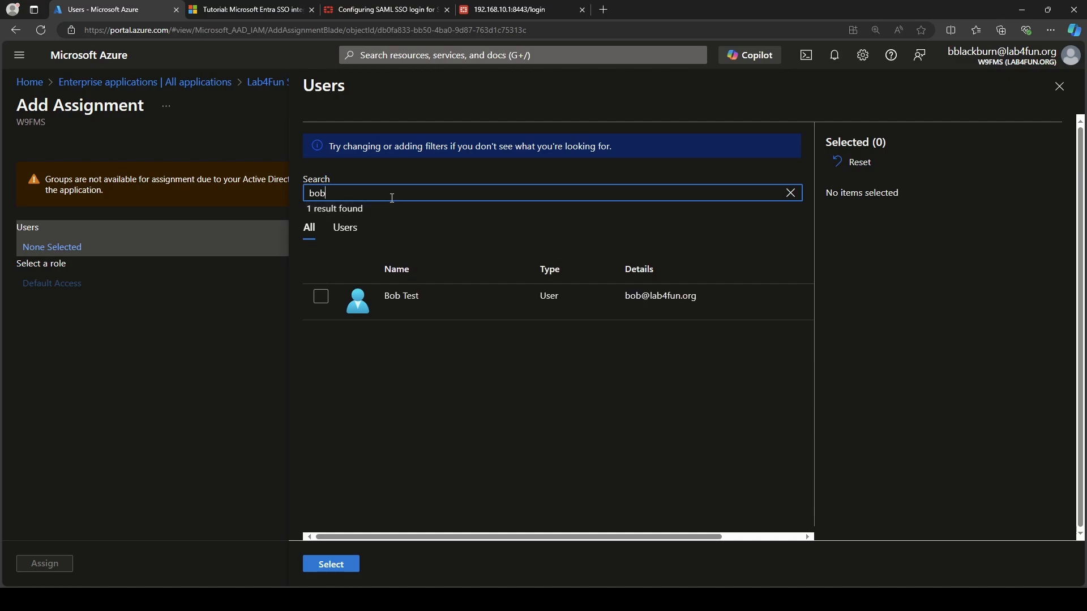
left_click(320, 298)
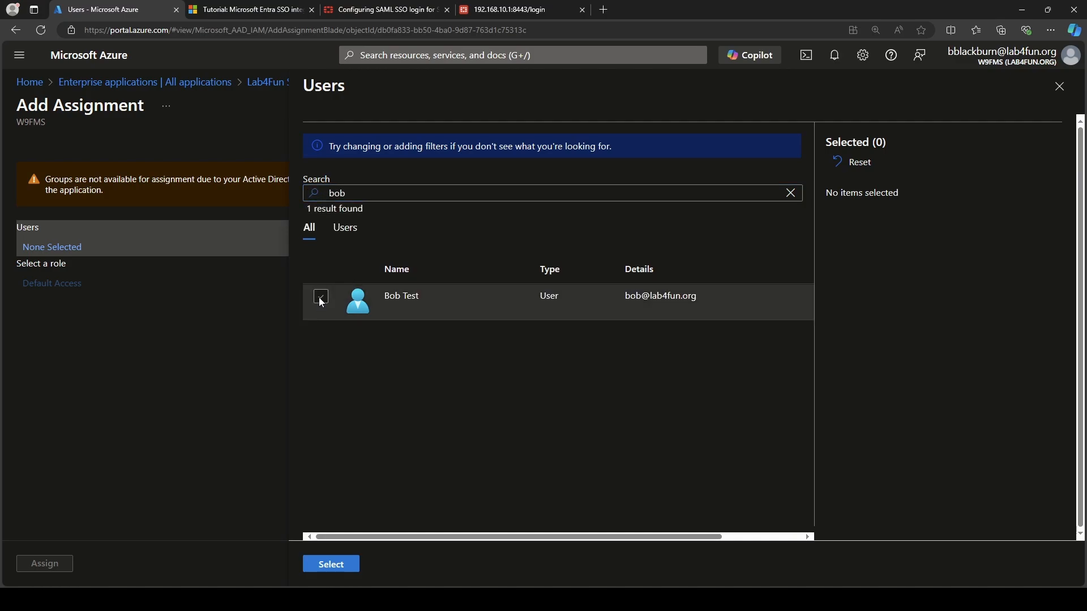
left_click(332, 570)
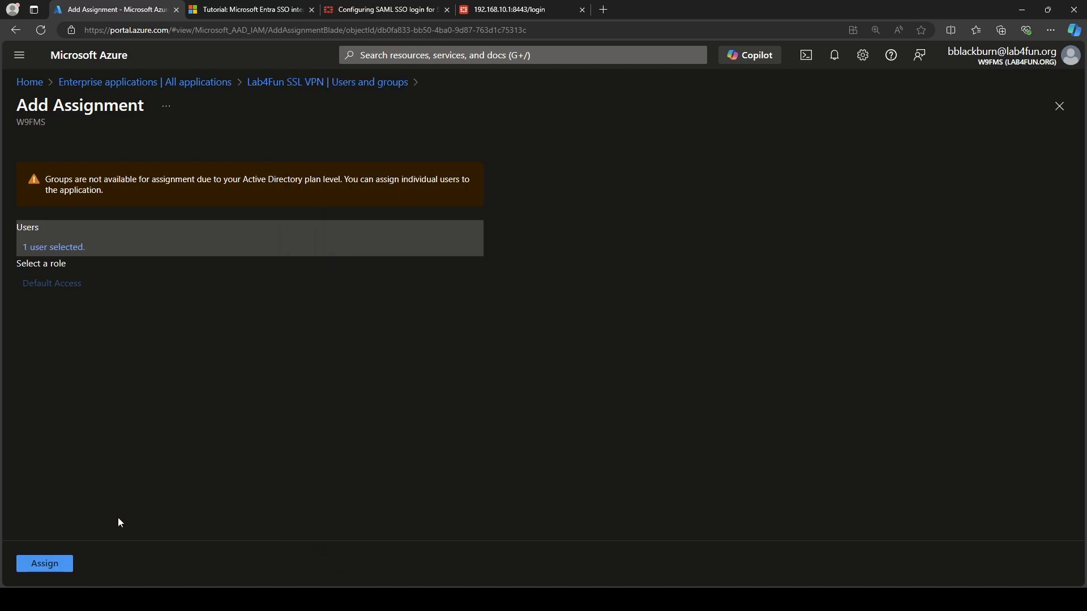
left_click(61, 571)
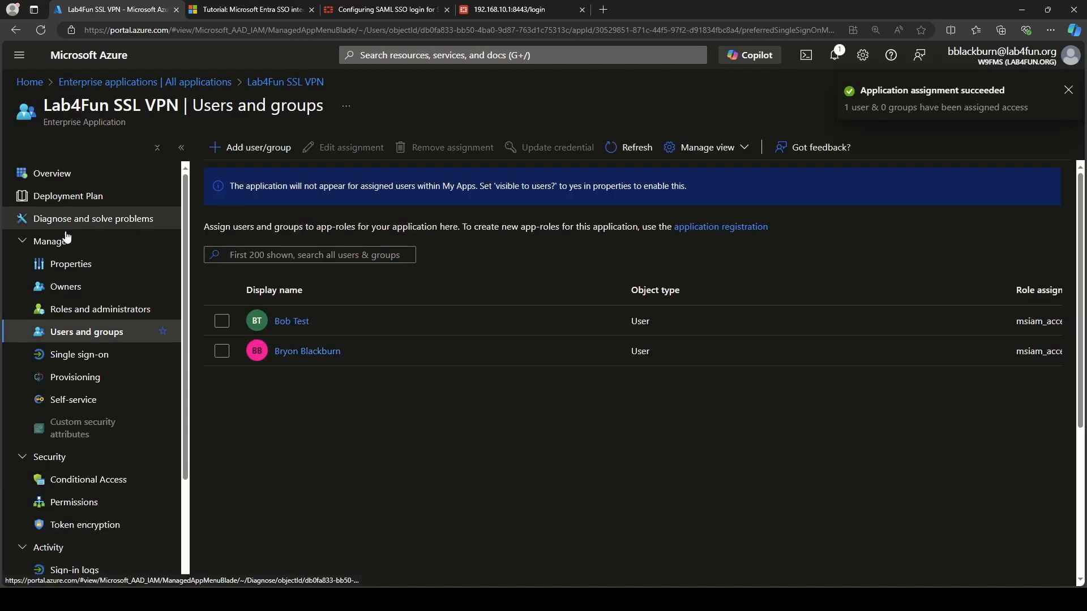
Check the application's Properties and open a new InPrivate window.
left_click(91, 274)
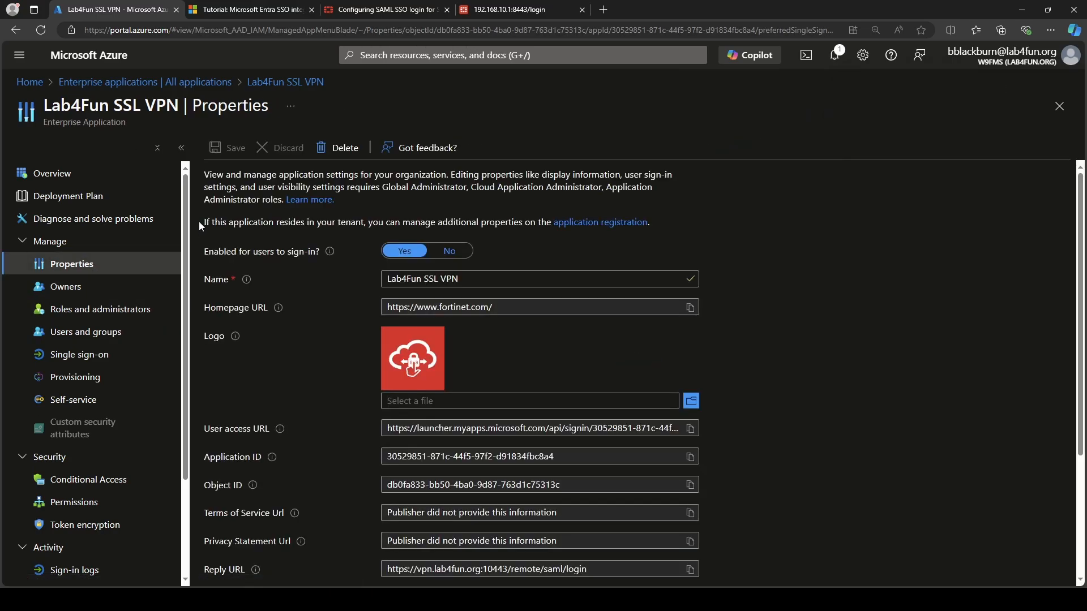
left_click(1049, 31)
left_click(941, 85)
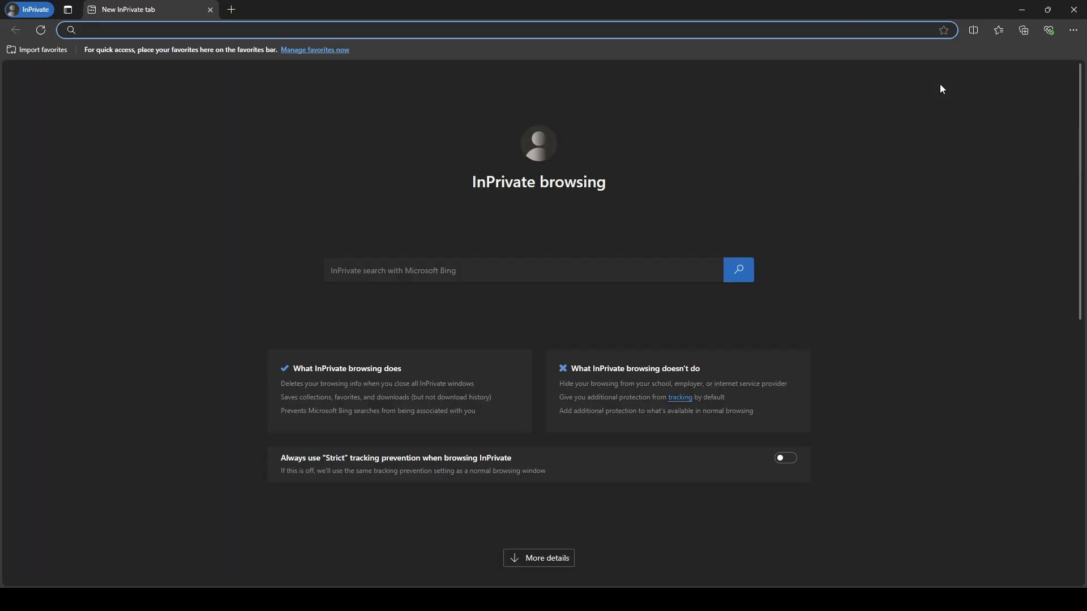
Browse to vpn.lab4fun.org:10443 and sign in with the test user's e-mail and password.
type("vpn.")
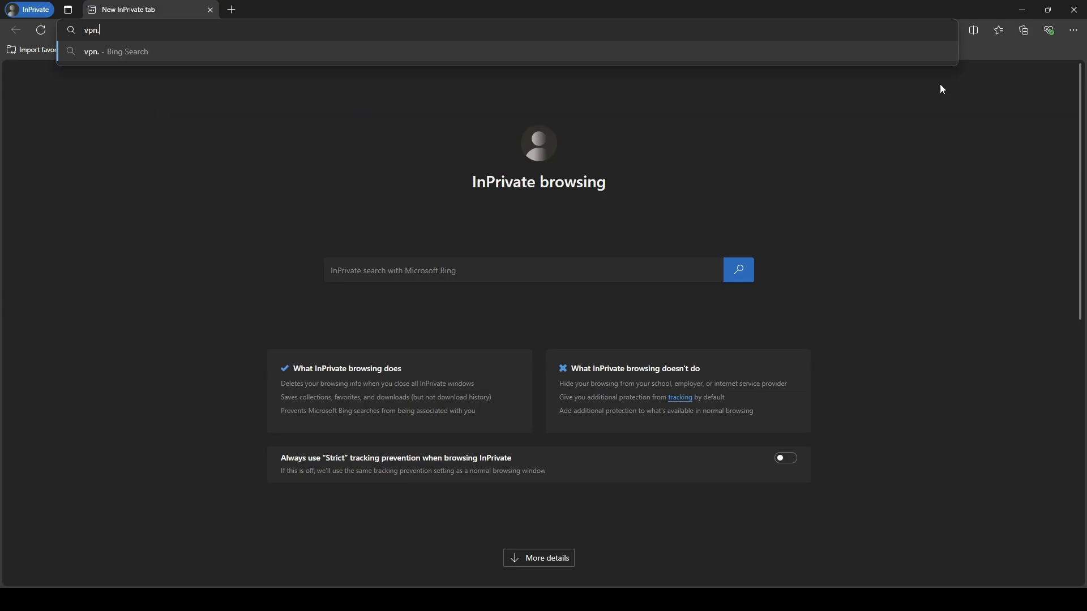
type("lab4fun.org:10443")
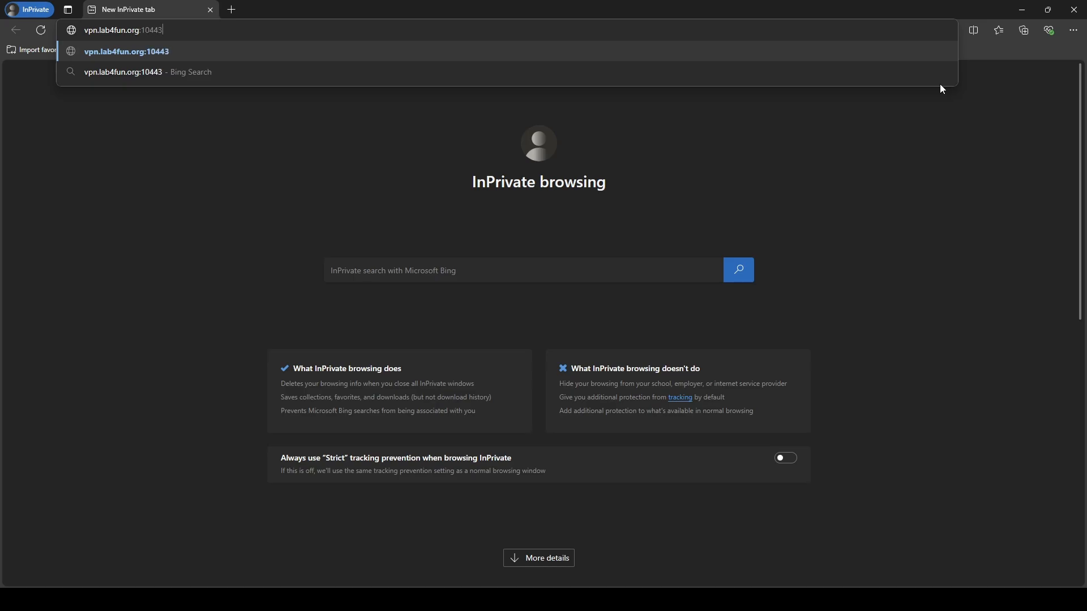
key("Return")
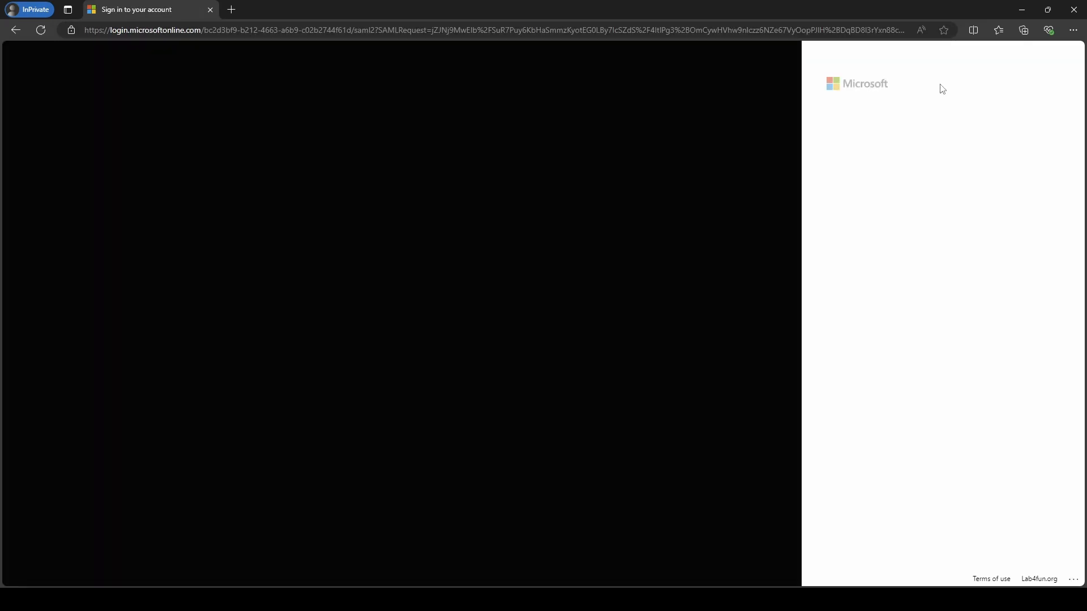
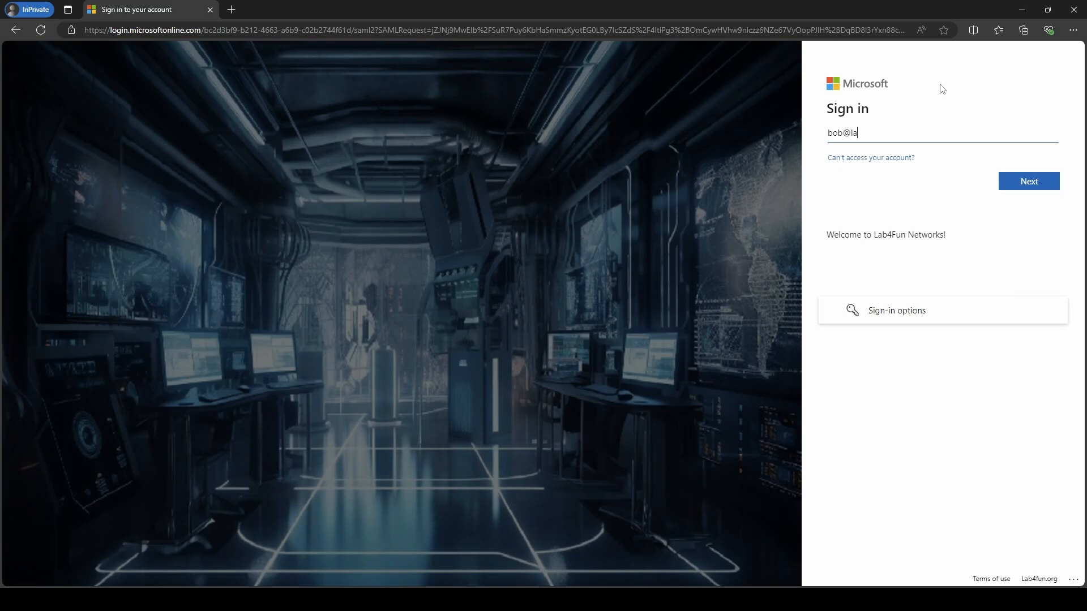
key("Return")
type("********")
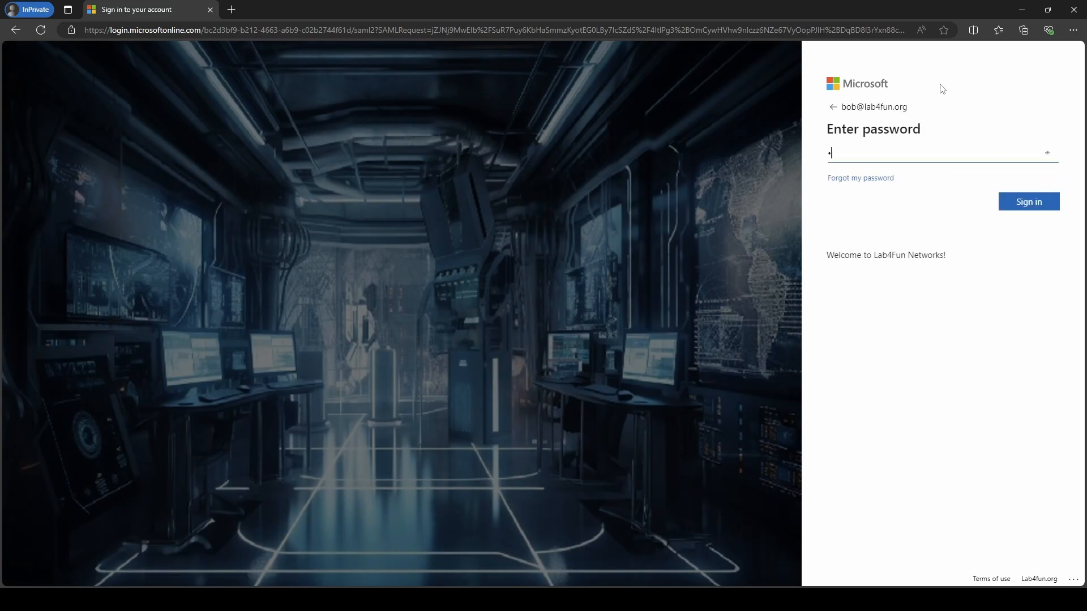
key("Return")
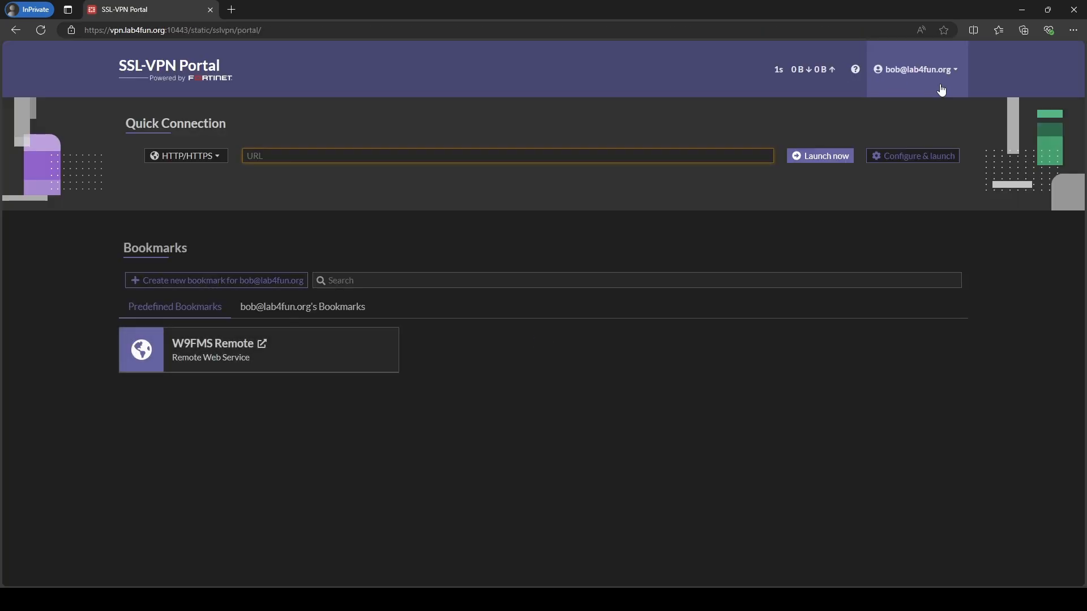
Log out of the VPN portal and close the private window.
left_click(897, 82)
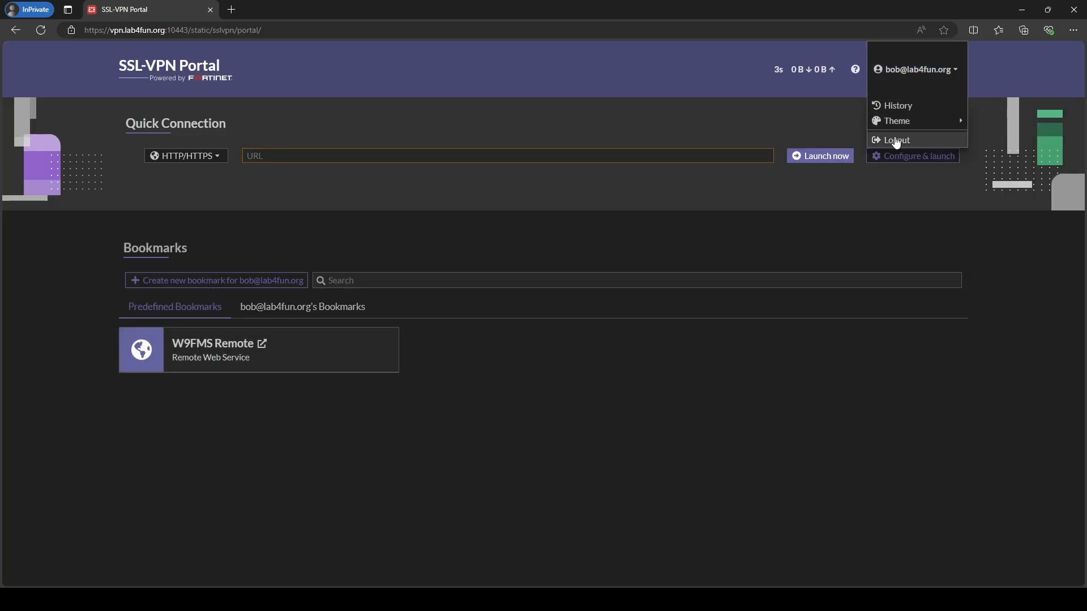
left_click(894, 142)
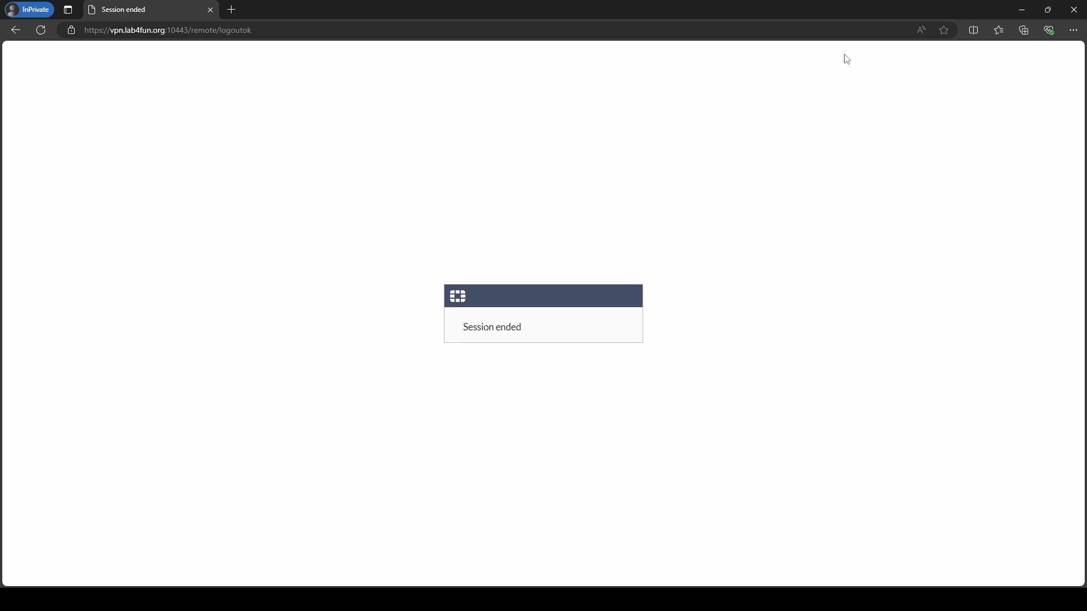
left_click(1075, 8)
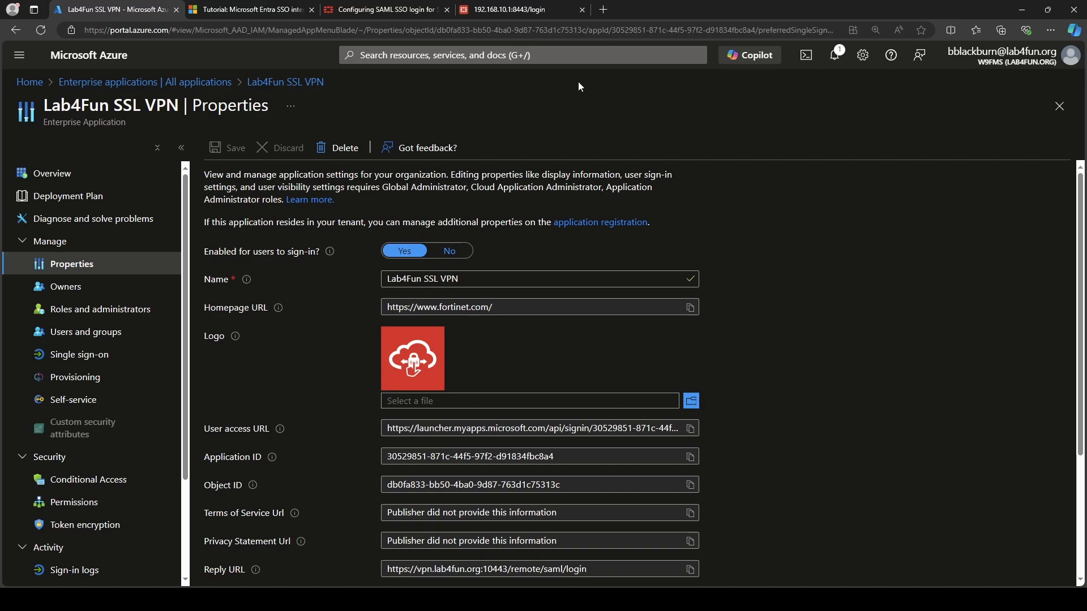
Go from Home to Microsoft Entra ID's Users list and open Per-user MFA.
left_click(26, 82)
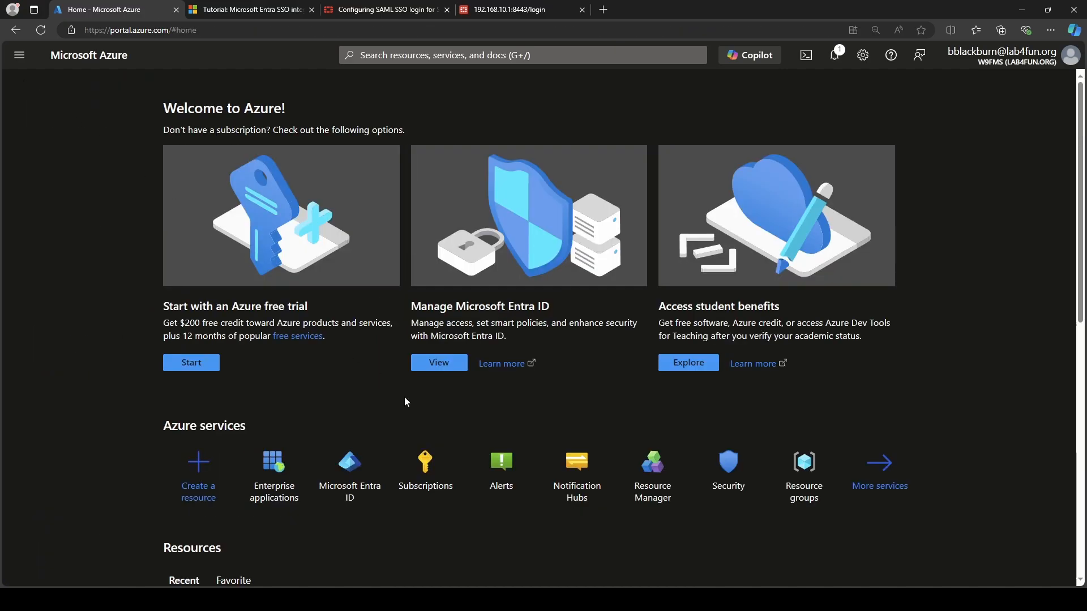
left_click(338, 492)
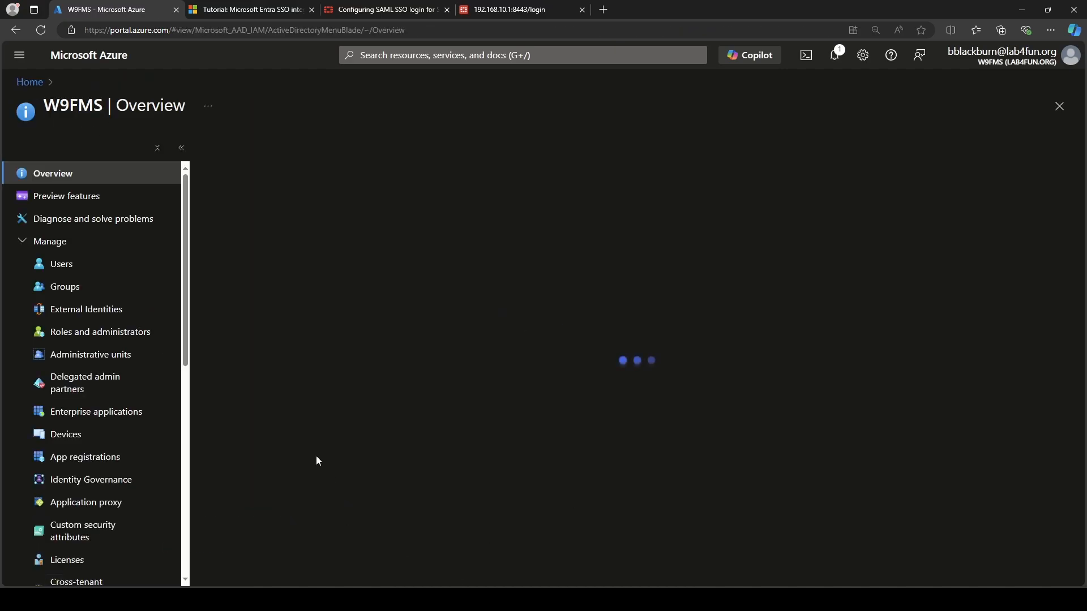
left_click(130, 267)
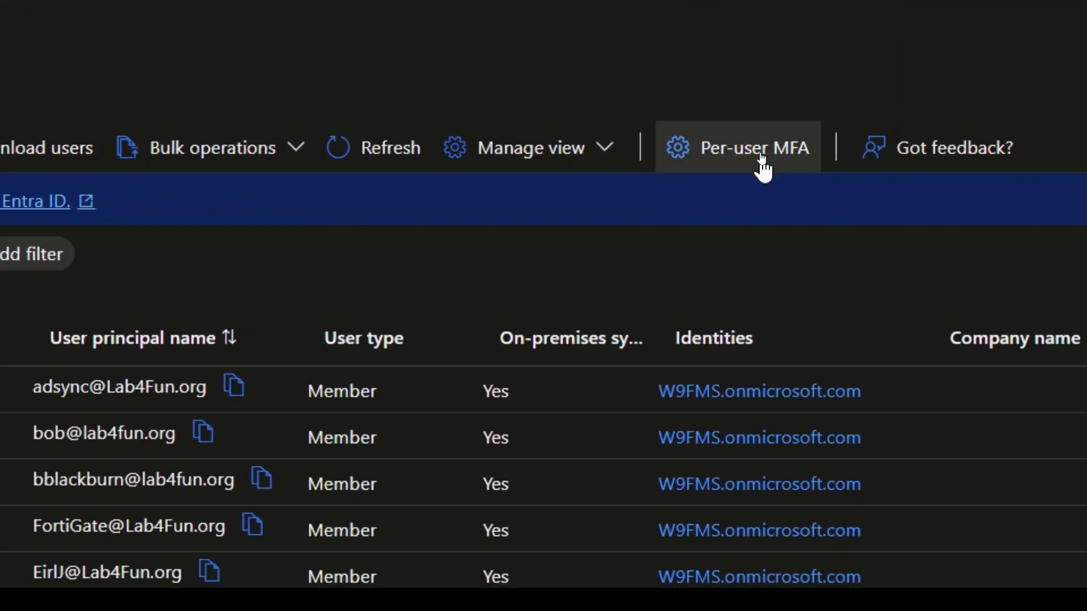
left_click(761, 160)
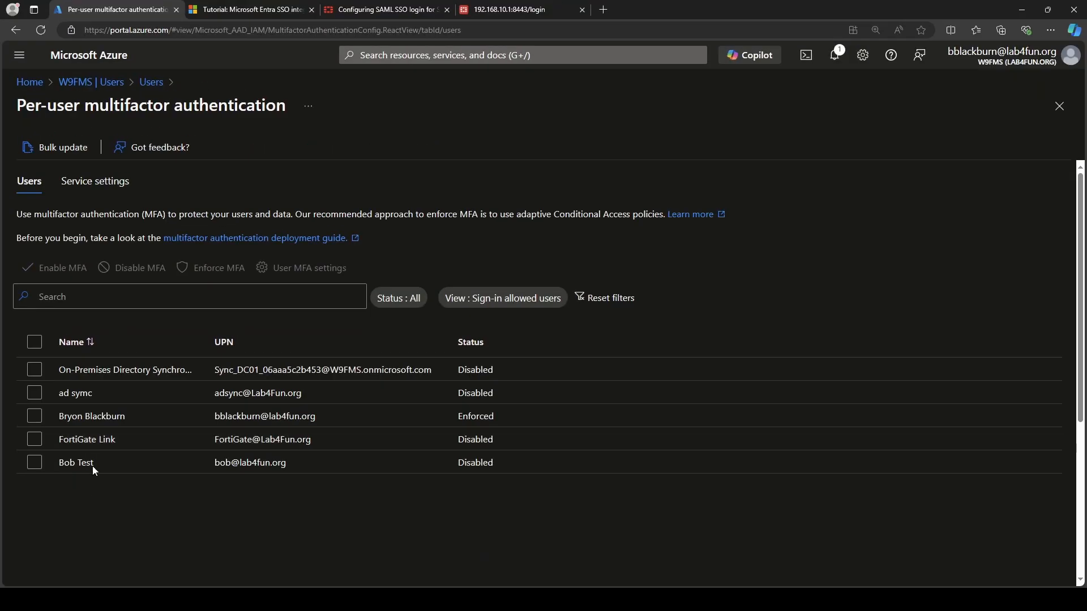
Enable MFA for the test user, confirm, and refresh to show the status Enforced.
left_click(34, 463)
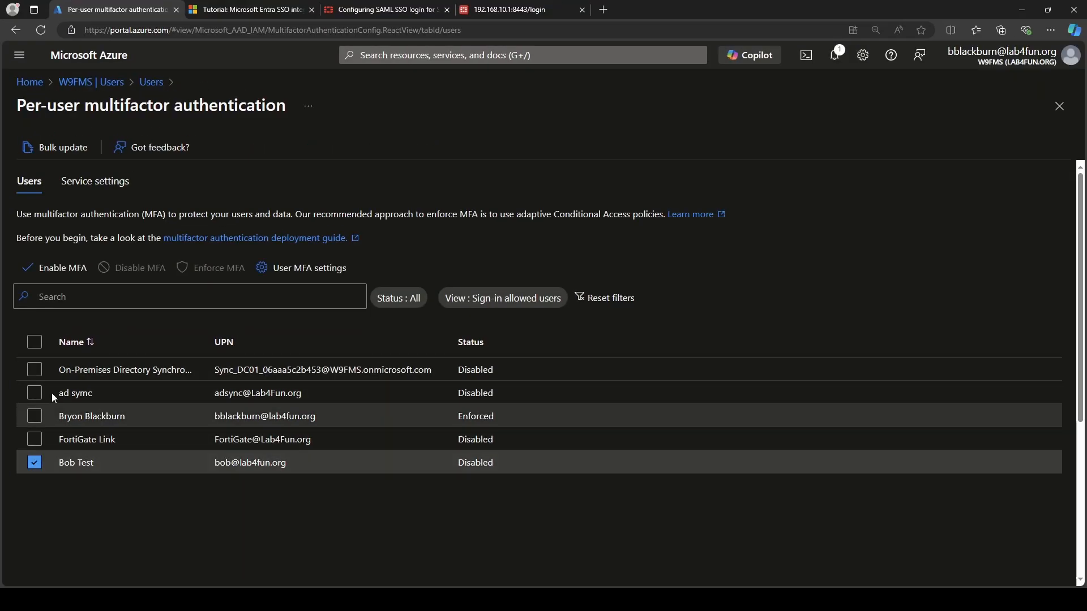
left_click(72, 274)
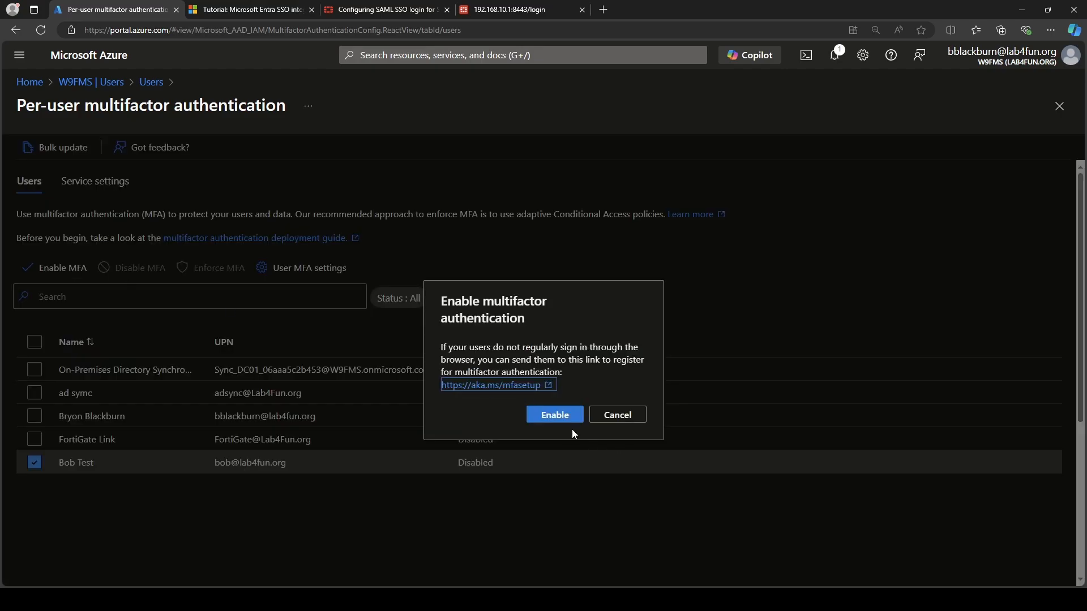
left_click(547, 417)
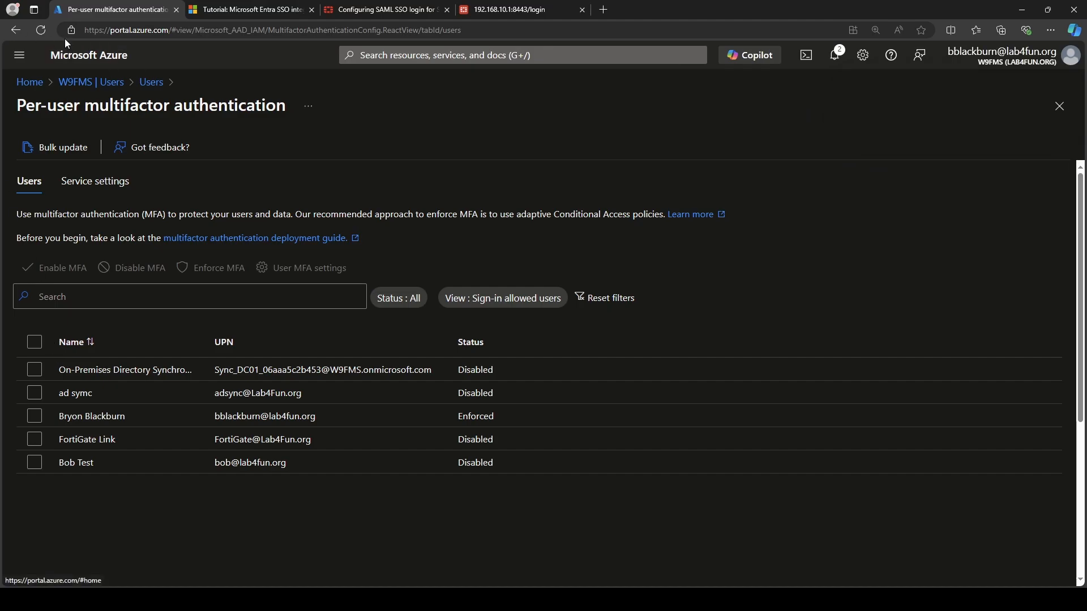
left_click(42, 35)
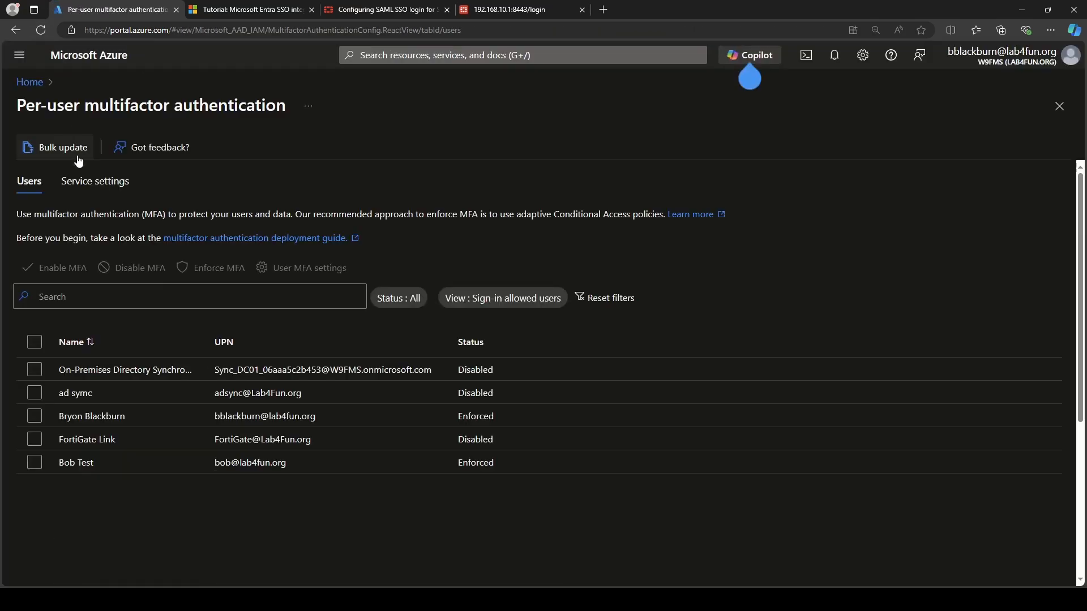
left_click(33, 466)
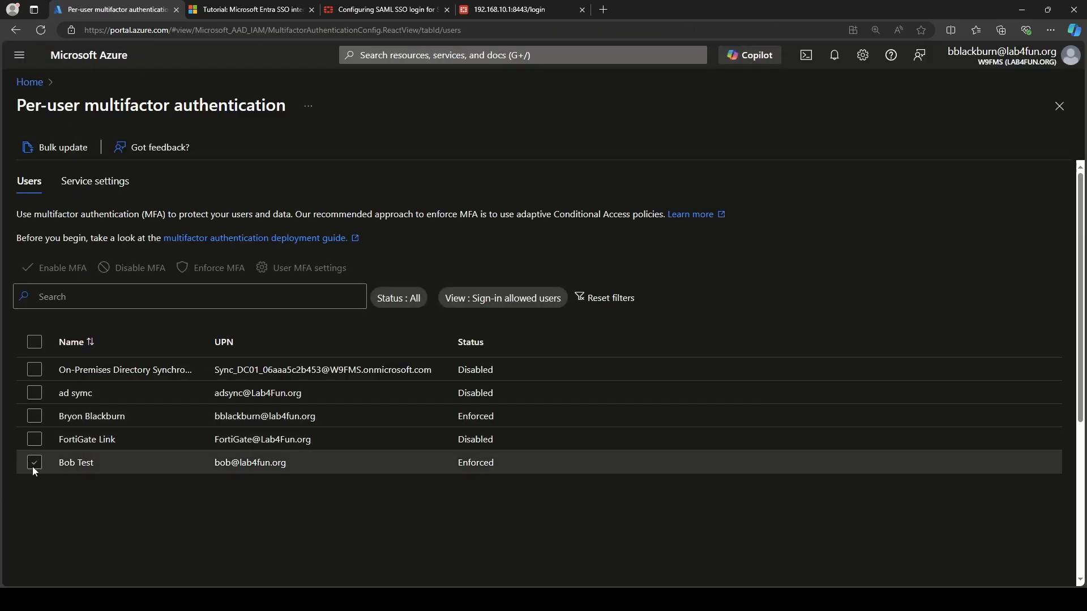
left_click(33, 465)
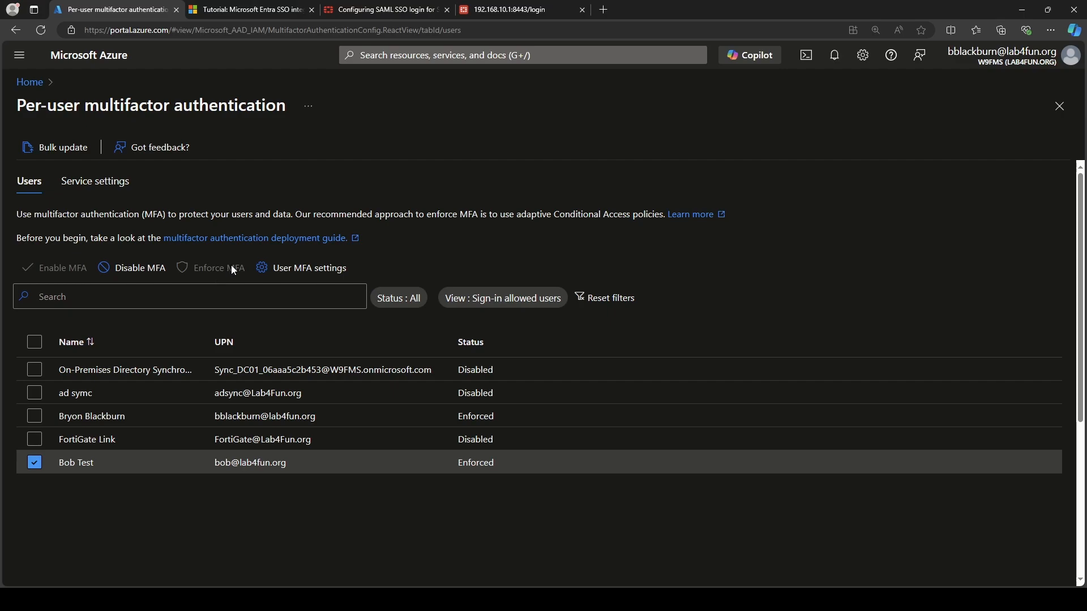
Open the user's MFA settings and try the app-password deletion and contact-method re-registration options.
left_click(296, 275)
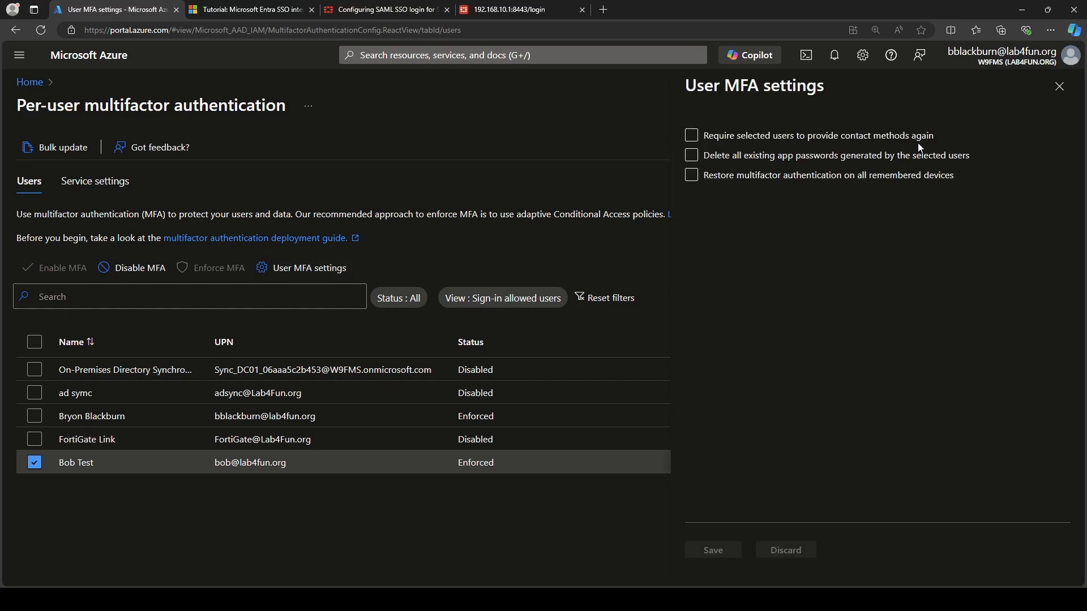
left_click(915, 154)
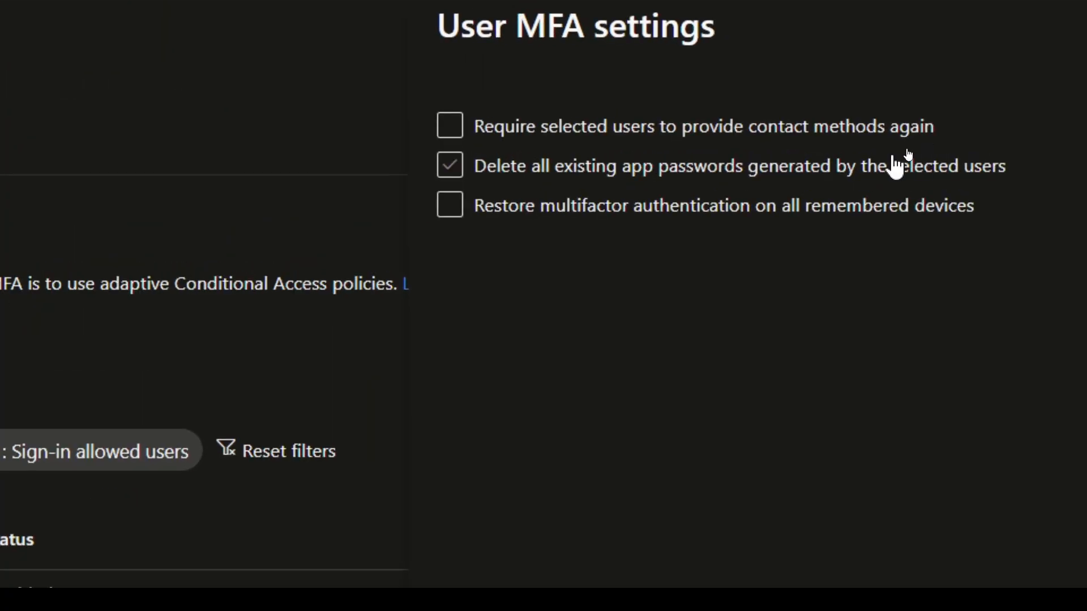
left_click(893, 164)
left_click(848, 128)
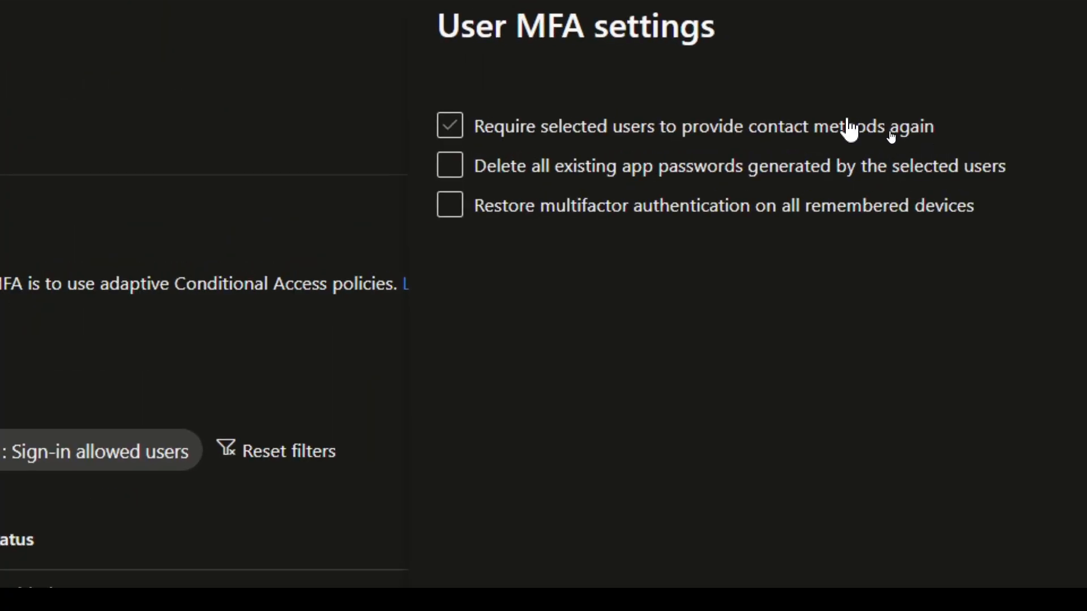
left_click(931, 136)
left_click(937, 164)
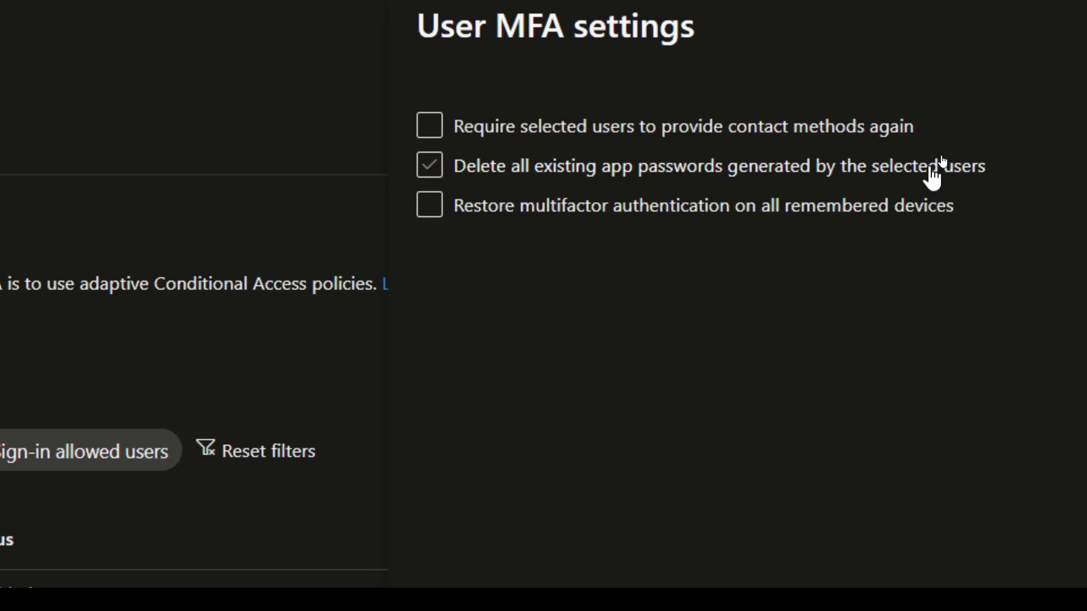
Try the remembered-devices MFA restore option, leave all options cleared, and return to the FortiGate login page.
left_click(932, 170)
left_click(898, 205)
left_click(940, 205)
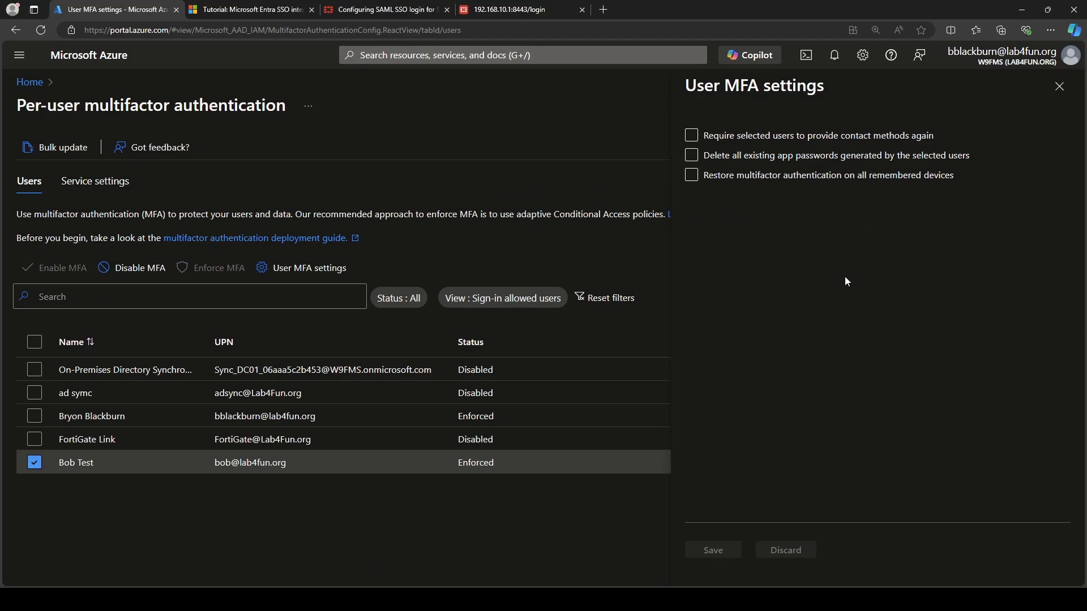
left_click(548, 7)
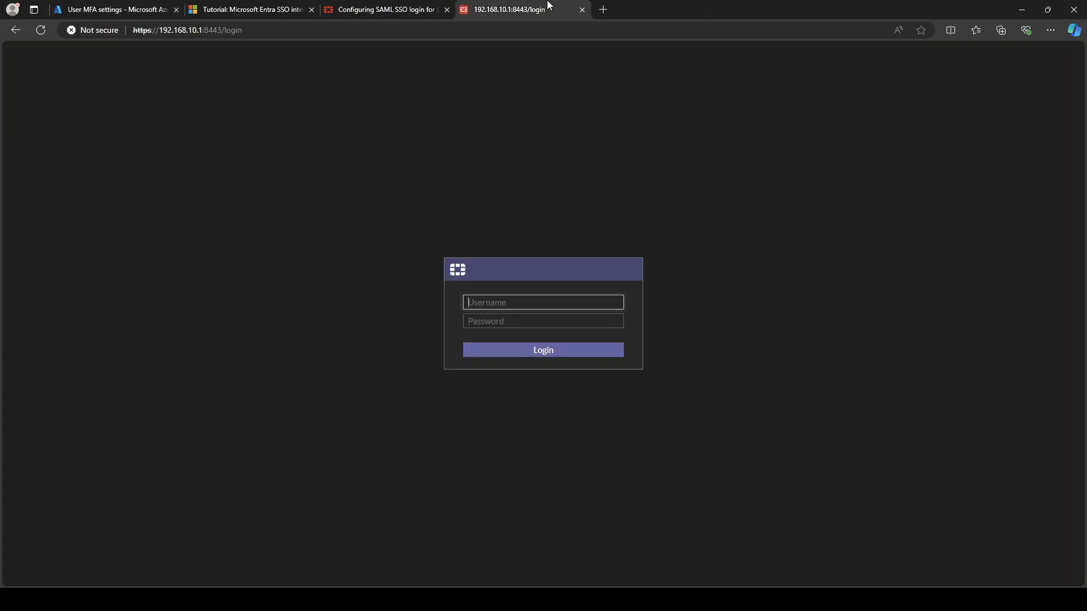
In a new InPrivate window, sign in to Microsoft with the test user's e-mail and password.
left_click(1052, 34)
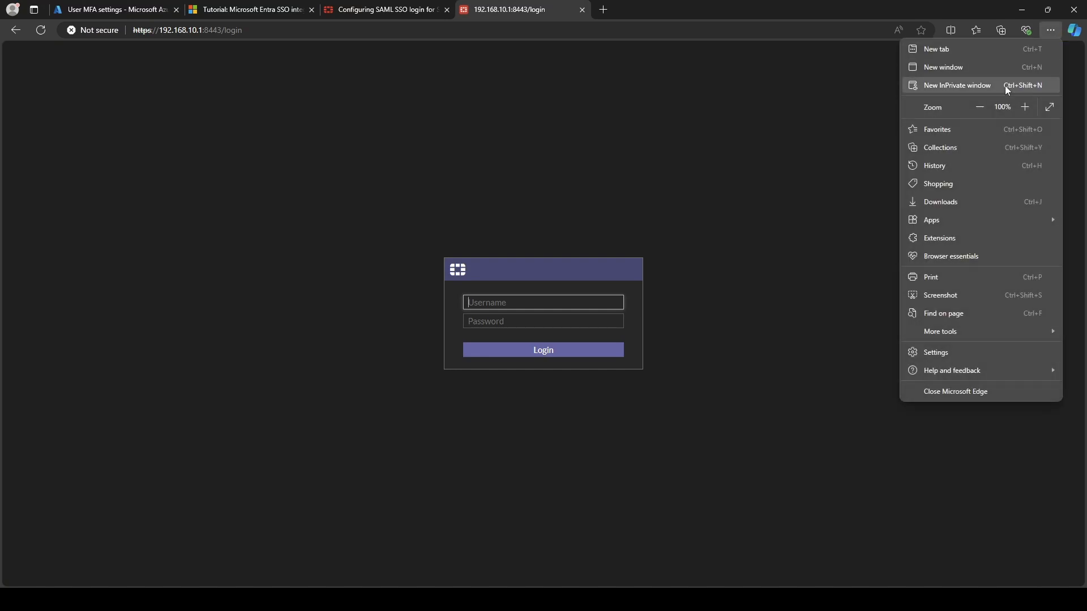
left_click(998, 91)
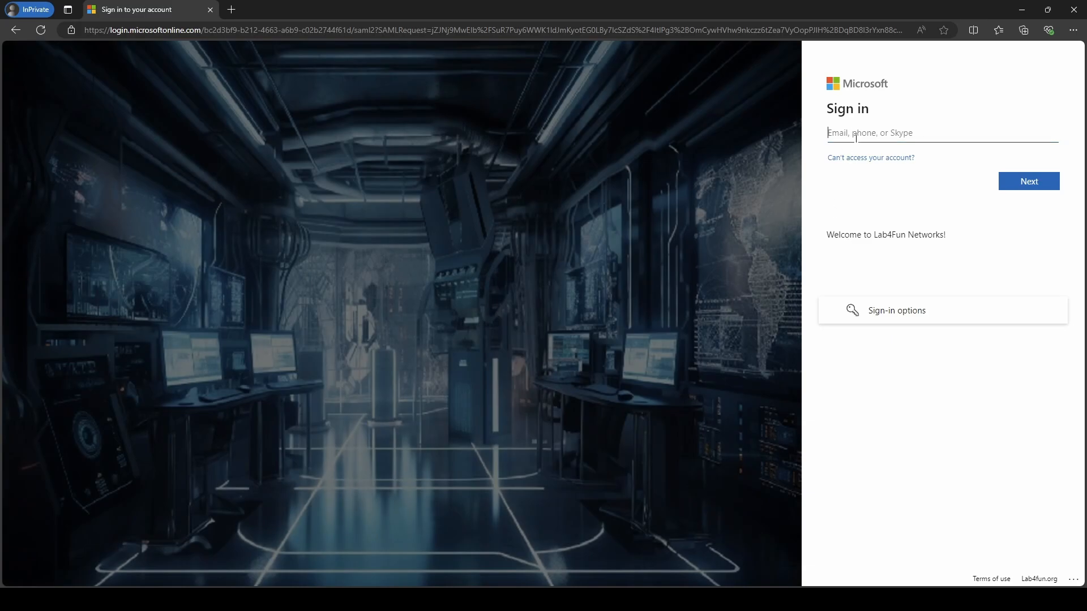
left_click(856, 137)
key("Return")
type("********")
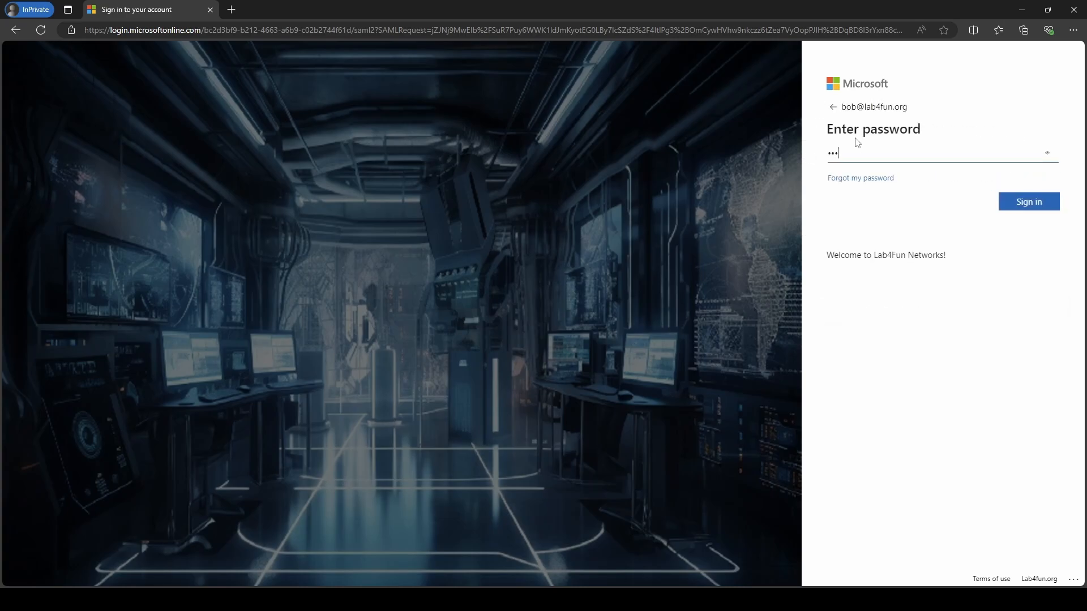
key("Return")
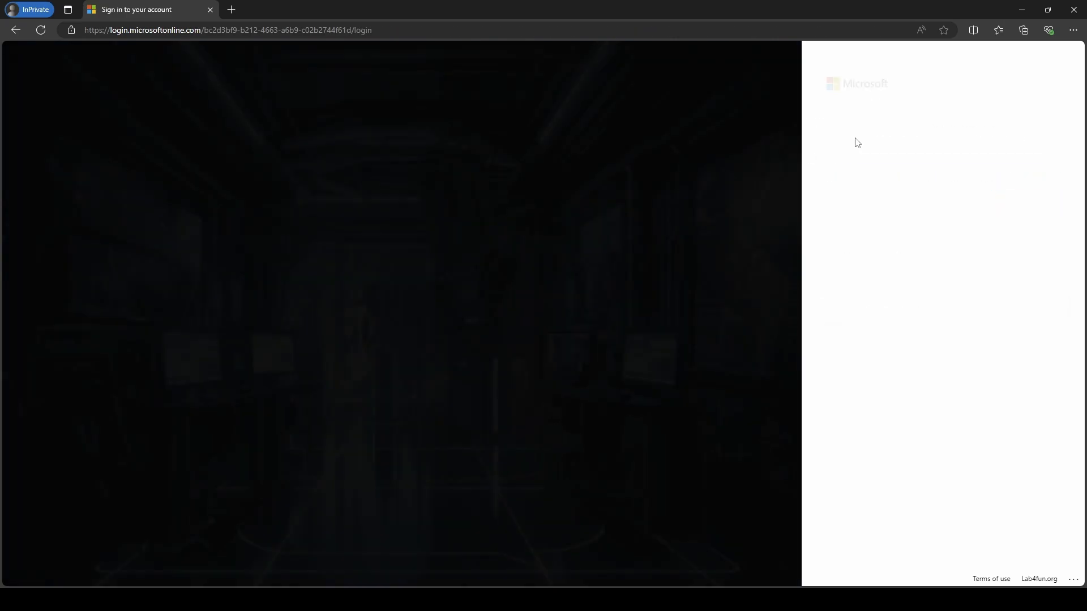